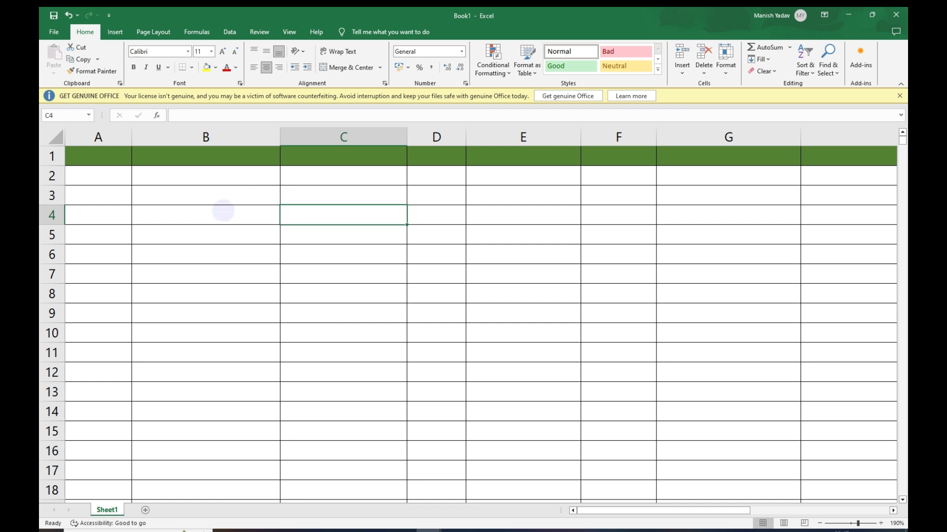
{"action": "left_click", "coordinate": [225, 306]}
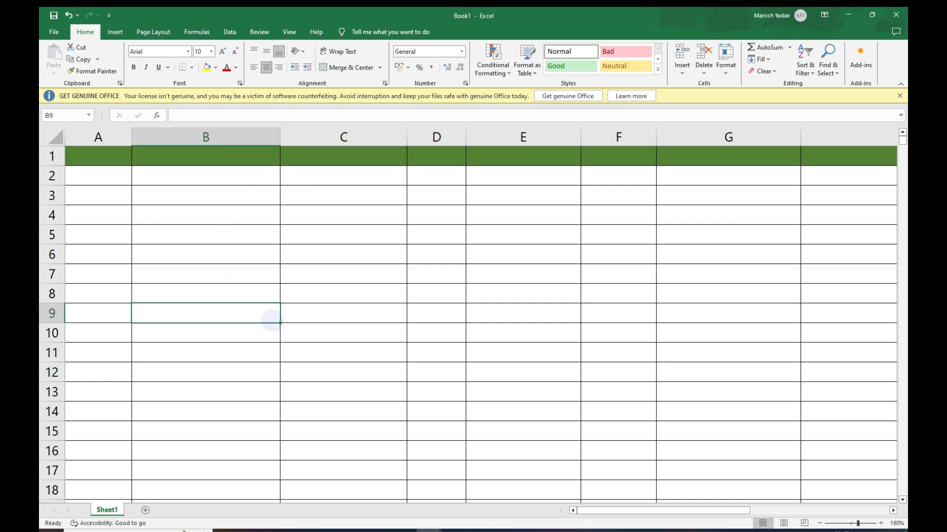
{"action": "left_click_drag", "start_coordinate": [237, 180], "coordinate": [236, 452]}
{"action": "left_click", "coordinate": [90, 287]}
{"action": "left_click_drag", "start_coordinate": [90, 286], "coordinate": [592, 330]}
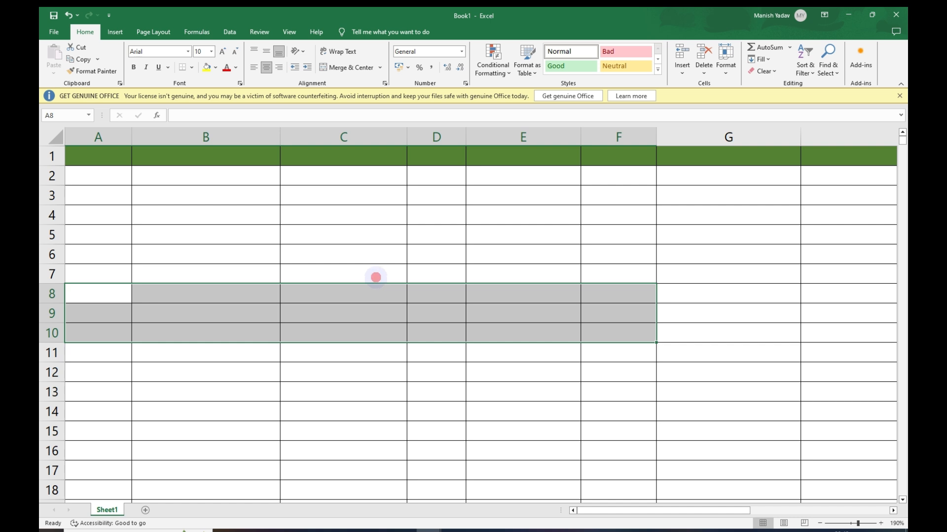
{"action": "left_click", "coordinate": [378, 282]}
{"action": "left_click_drag", "start_coordinate": [334, 177], "coordinate": [346, 431]}
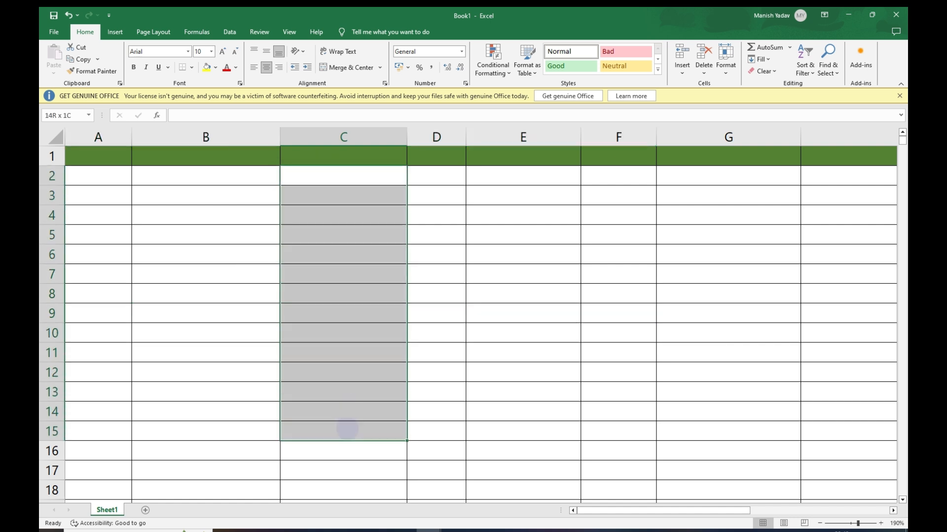
{"action": "left_click_drag", "start_coordinate": [91, 245], "coordinate": [772, 339]}
{"action": "left_click_drag", "start_coordinate": [438, 387], "coordinate": [426, 372]}
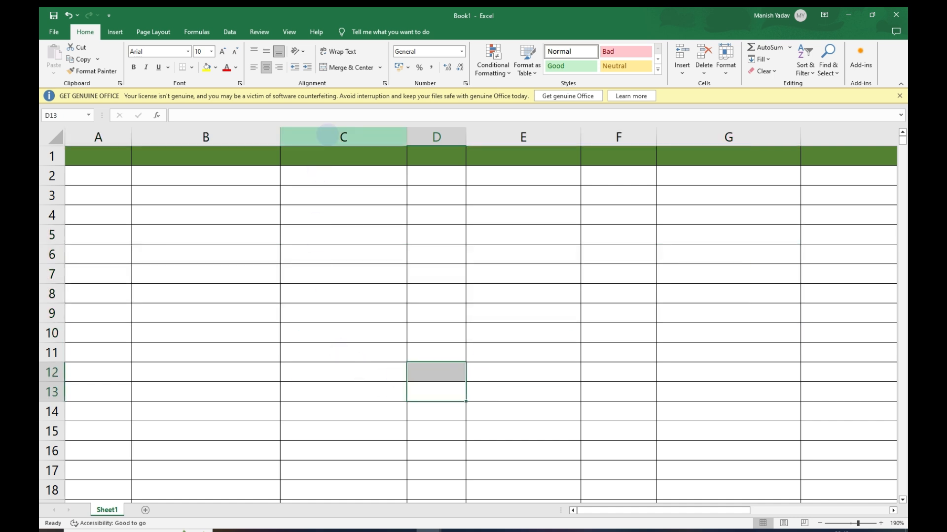
{"action": "left_click", "coordinate": [326, 137]}
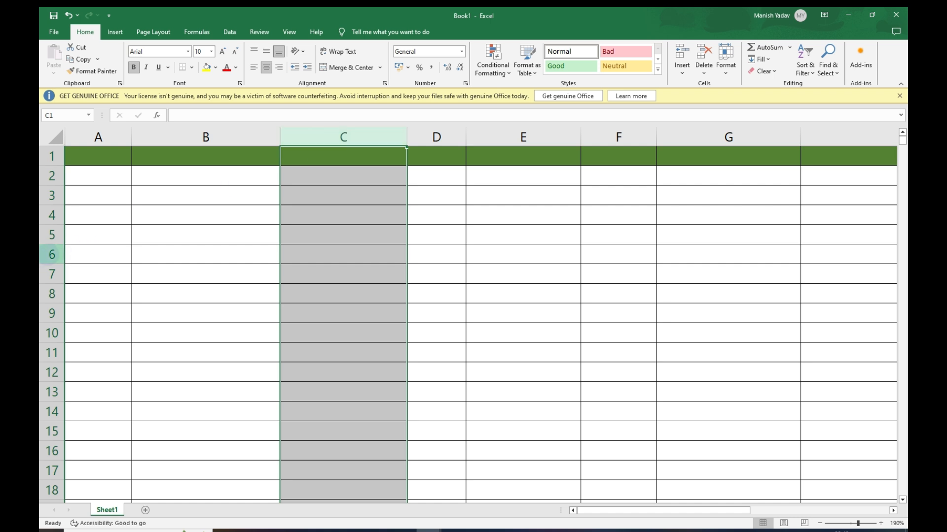
{"action": "left_click", "coordinate": [52, 254]}
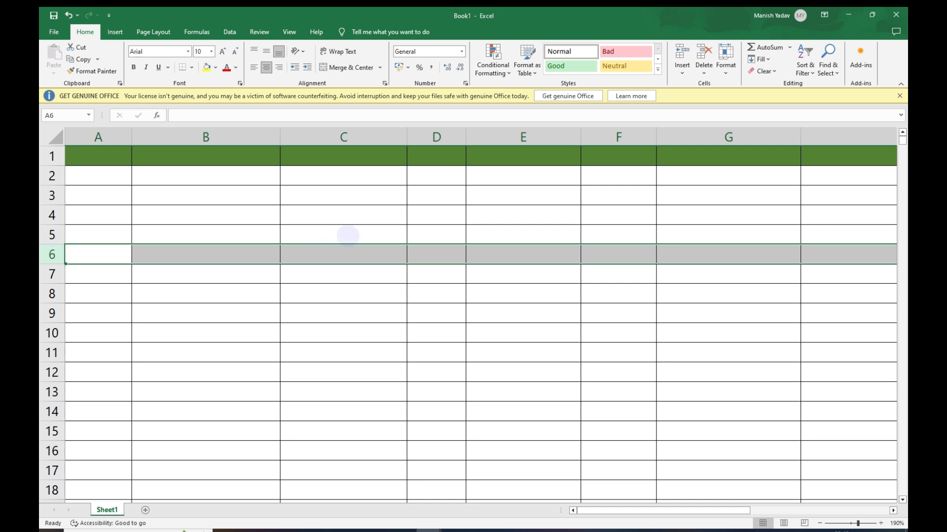
{"action": "left_click", "coordinate": [331, 135]}
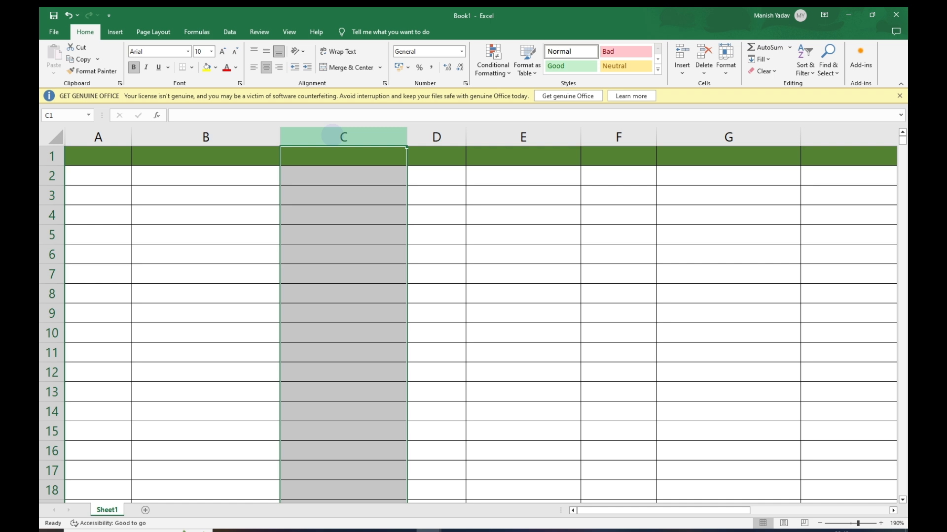
{"action": "left_click", "coordinate": [217, 137]}
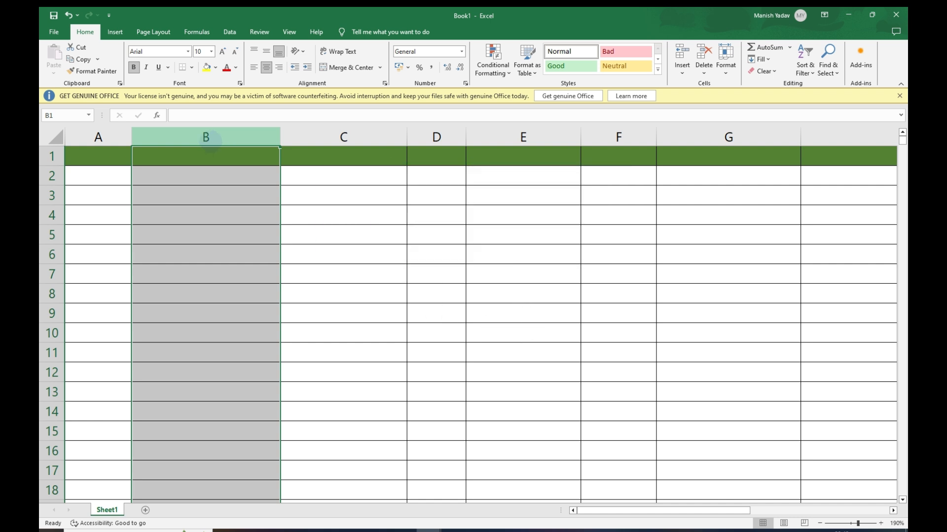
Enter the header Sr.NO in cell A1 and the starting number 1 in A2
{"action": "key", "text": "ctrl+Home"}
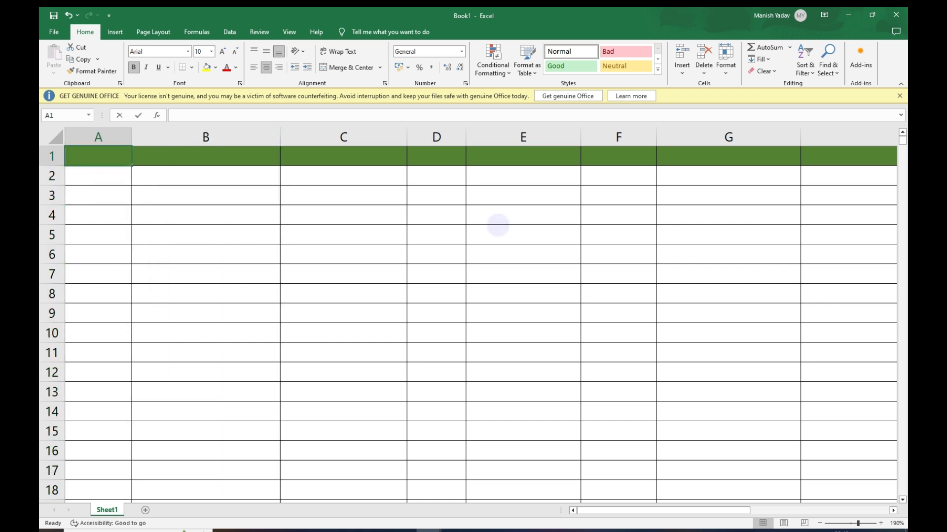
{"action": "type", "text": "Sr,"}
{"action": "key", "text": "BackSpace"}
{"action": "type", "text": ".NO"}
{"action": "key", "text": "Return"}
{"action": "type", "text": "1"}
{"action": "key", "text": "ctrl+Return"}
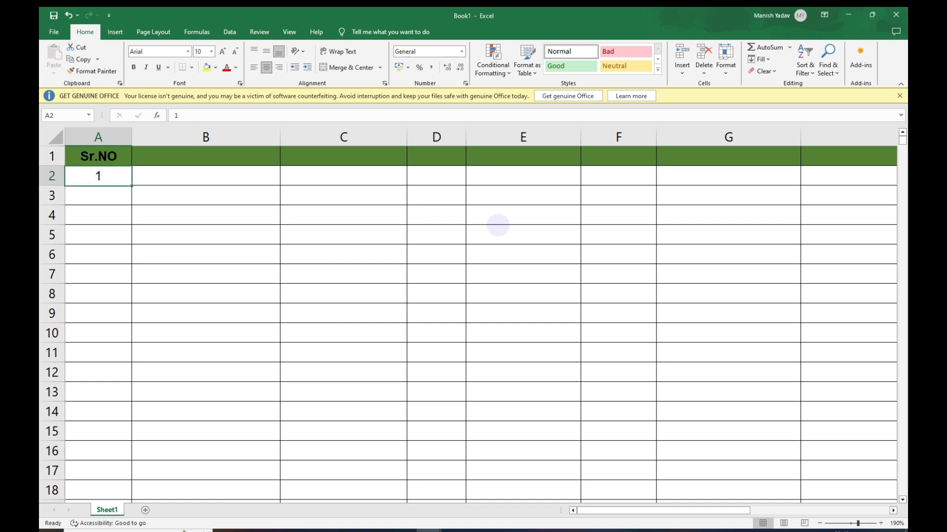
Fill column A downward from A2 with a linear series using step 1 and stop value 100
{"action": "key", "text": "ctrl+shift+Down"}
{"action": "key", "text": "alt+e"}
{"action": "key", "text": "i"}
{"action": "key", "text": "s"}
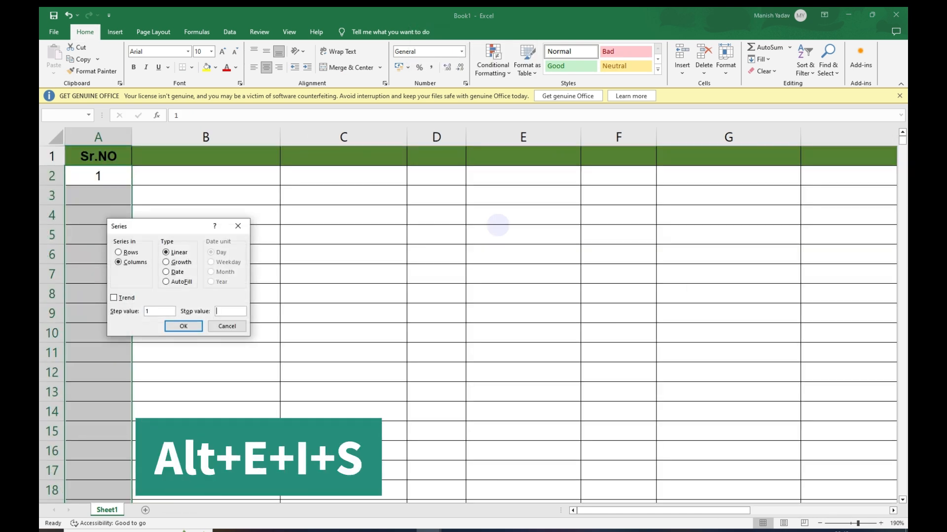
{"action": "type", "text": "100"}
{"action": "key", "text": "Return"}
Check the last rows of the serial number series in column A and return to its header
{"action": "key", "text": "Down"}
{"action": "key", "text": "ctrl+Down"}
{"action": "key", "text": "Down"}
{"action": "key", "text": "Down"}
{"action": "key", "text": "Down"}
{"action": "key", "text": "Up"}
{"action": "key", "text": "Up"}
{"action": "key", "text": "Up"}
{"action": "key", "text": "ctrl+Up"}
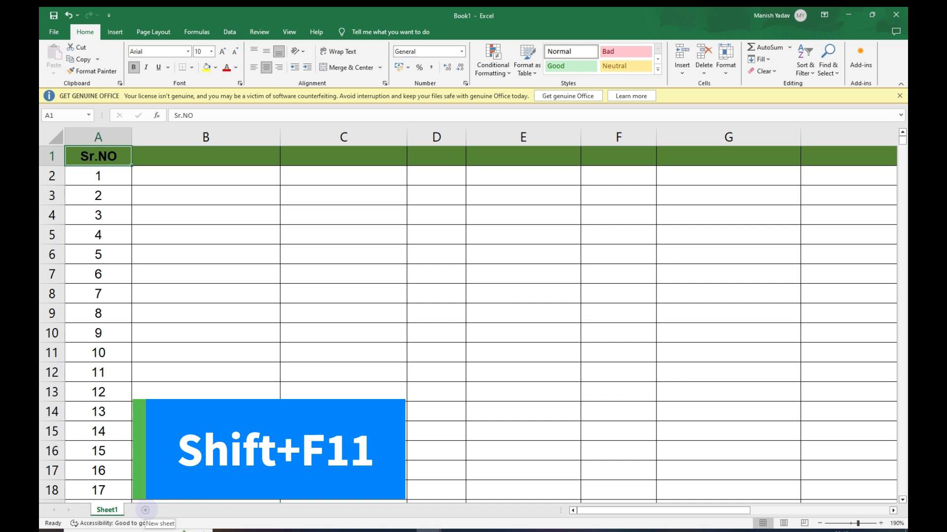
Add a new worksheet and enter the header SR.NO in A1 with the starting number 1 in A2
{"action": "key", "text": "shift+F11"}
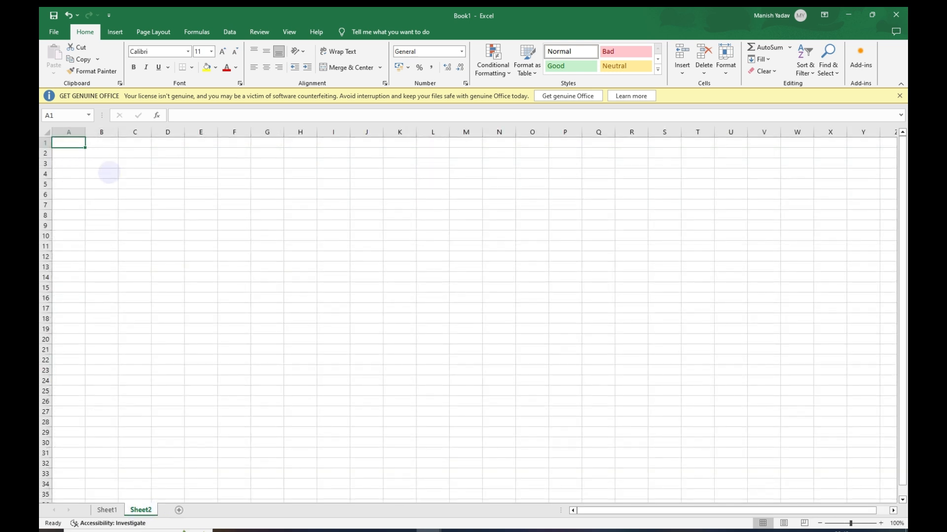
{"action": "scroll", "coordinate": [192, 252], "scroll_direction": "up", "scroll_amount": 8, "text": "ctrl"}
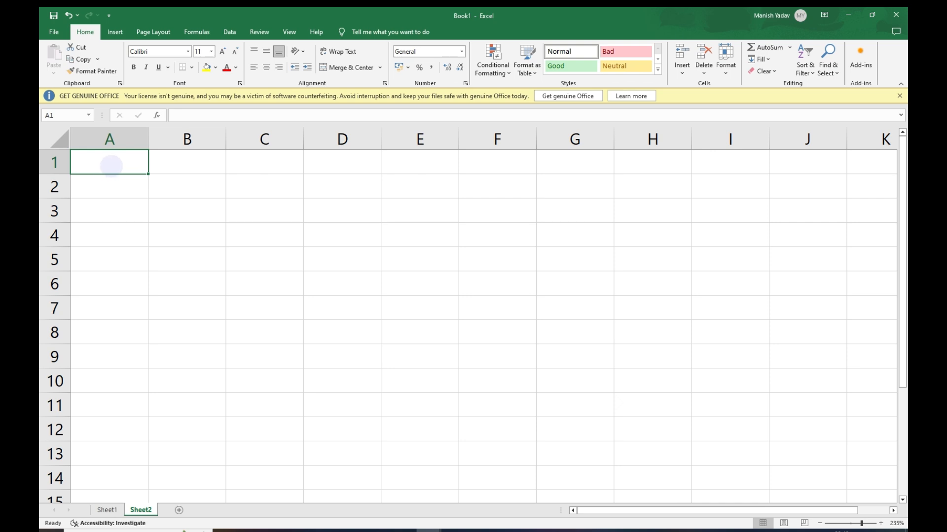
{"action": "type", "text": "SR.NO"}
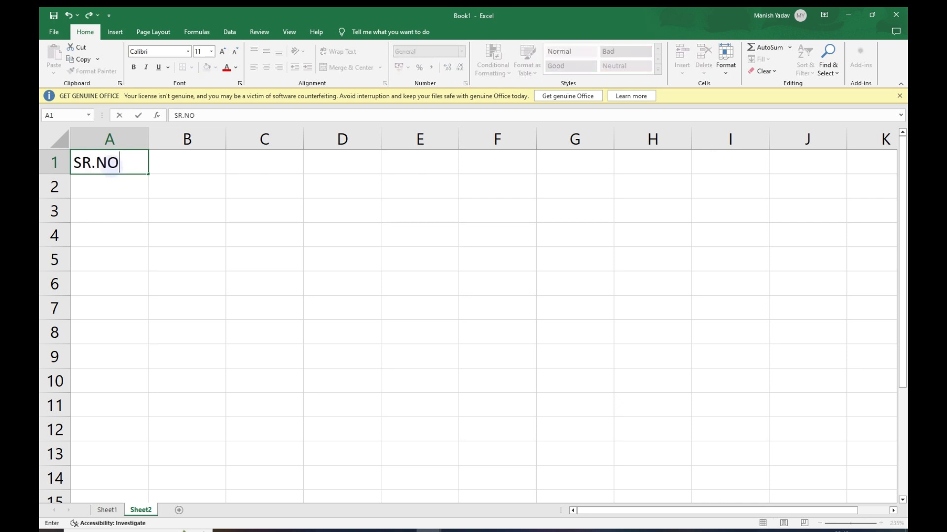
{"action": "key", "text": "Return"}
{"action": "type", "text": "1"}
{"action": "key", "text": "Return"}
Fill column A of Sheet2 from A2 with a linear series up to 15000 and check its last row
{"action": "key", "text": "Up"}
{"action": "key", "text": "Down"}
{"action": "key", "text": "ctrl+shift+Down"}
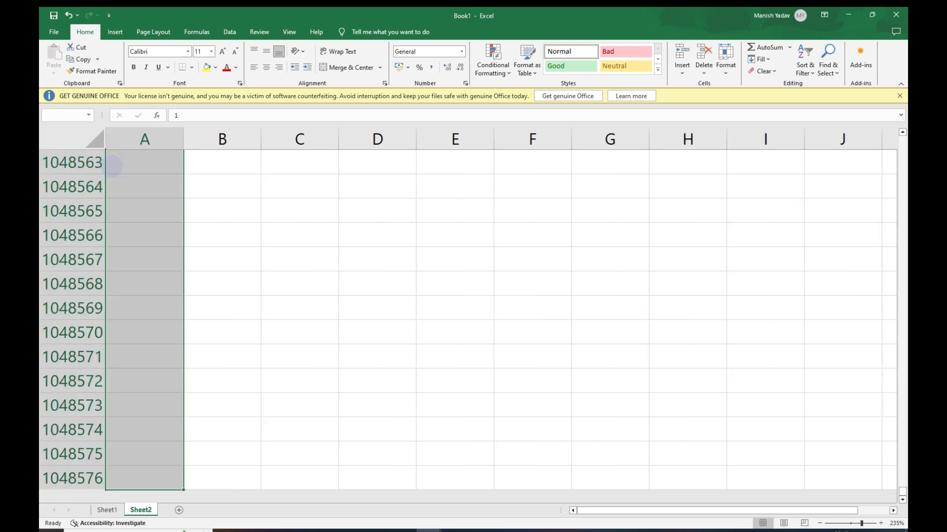
{"action": "key", "text": "alt+e"}
{"action": "key", "text": "i"}
{"action": "key", "text": "s"}
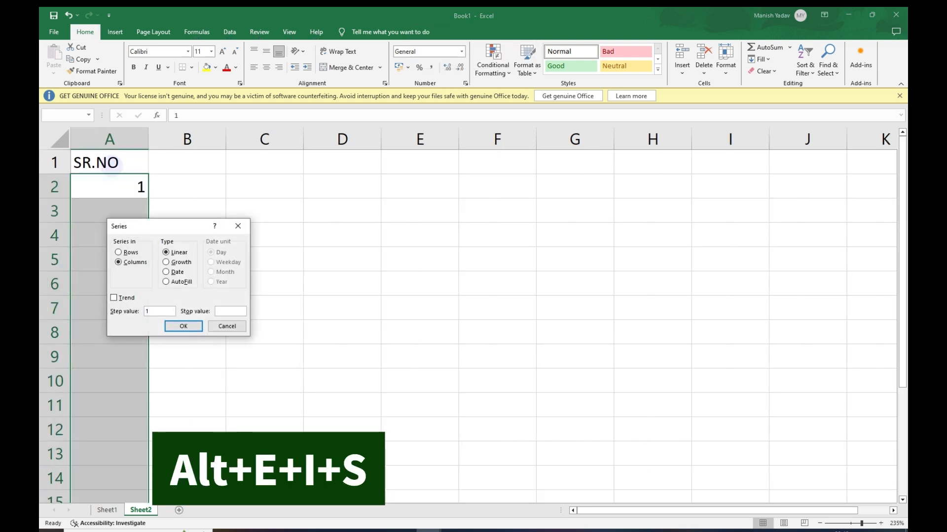
{"action": "type", "text": "15000"}
{"action": "key", "text": "Return"}
{"action": "key", "text": "ctrl+Down"}
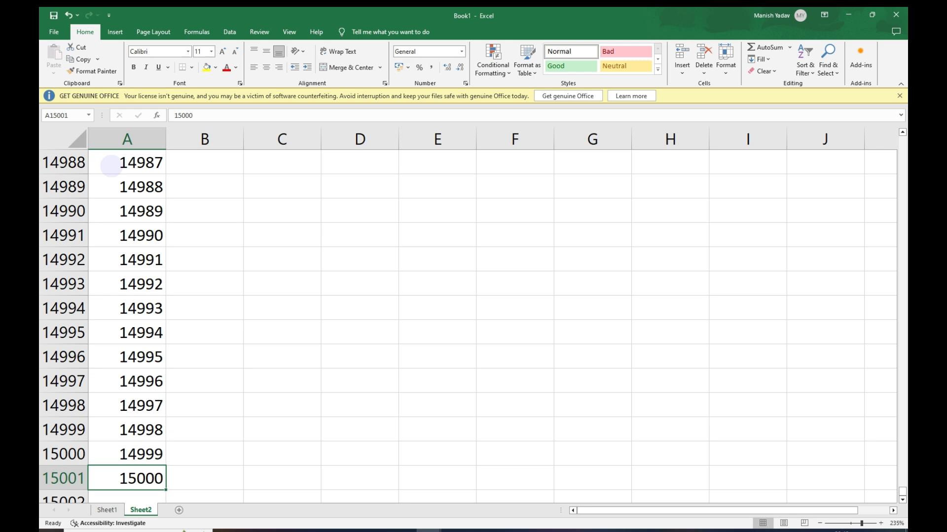
Center the contents of the whole column A on Sheet2 horizontally
{"action": "key", "text": "ctrl+Up"}
{"action": "key", "text": "ctrl+space"}
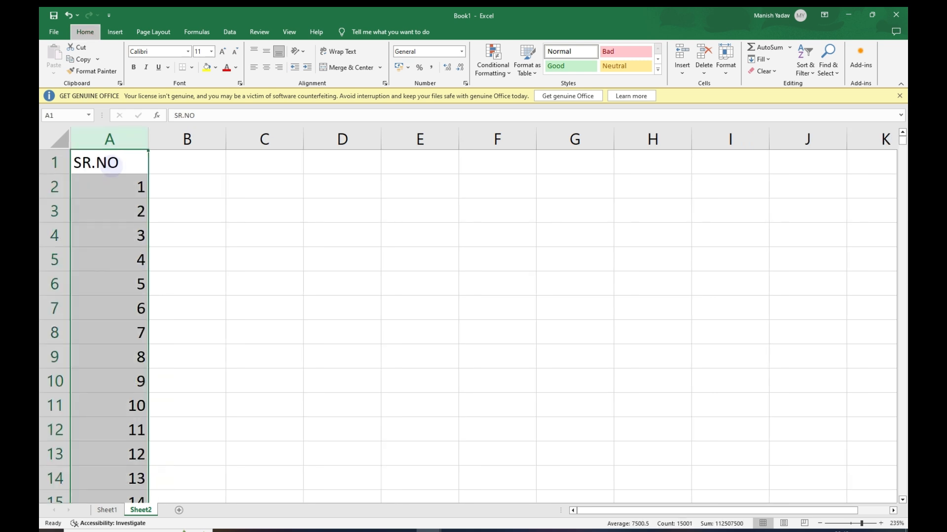
{"action": "key", "text": "alt+h"}
{"action": "key", "text": "a"}
{"action": "key", "text": "c"}
{"action": "key", "text": "Down"}
{"action": "key", "text": "Down"}
{"action": "key", "text": "Down"}
{"action": "key", "text": "Down"}
{"action": "key", "text": "Down"}
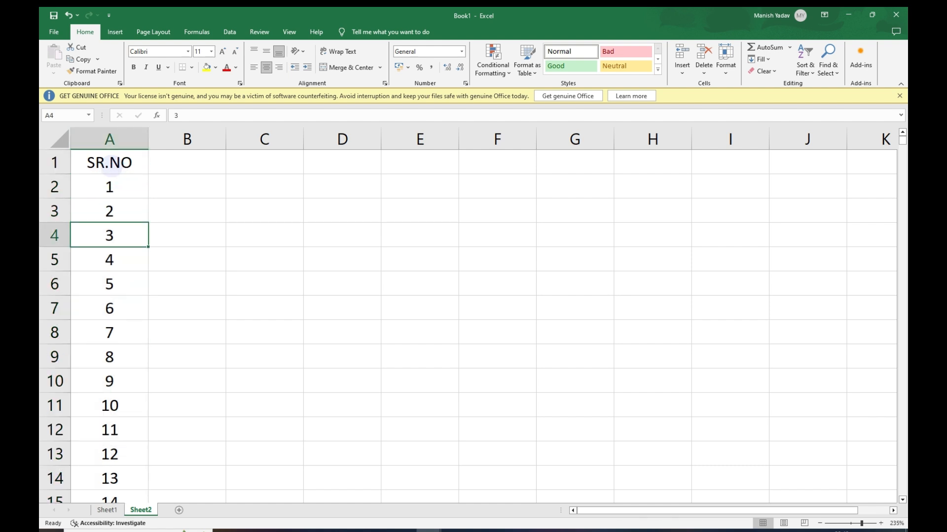
Clear the serial numbers from individual cells scattered at irregular intervals down column A of Sheet2, ending with A235
{"action": "key", "text": "Down"}
{"action": "key", "text": "Down"}
{"action": "key", "text": "Down"}
{"action": "key", "text": "Down"}
{"action": "key", "text": "Down"}
{"action": "key", "text": "Down"}
{"action": "key", "text": "Down"}
{"action": "key", "text": "Down"}
{"action": "key", "text": "Down"}
{"action": "key", "text": "Down"}
{"action": "key", "text": "Delete"}
{"action": "key", "text": "Down"}
{"action": "key", "text": "Down"}
{"action": "key", "text": "Down"}
{"action": "key", "text": "Down"}
{"action": "key", "text": "Down"}
{"action": "key", "text": "Down"}
{"action": "key", "text": "Down"}
{"action": "key", "text": "Down"}
{"action": "key", "text": "Delete"}
{"action": "key", "text": "Down"}
{"action": "key", "text": "Down"}
{"action": "key", "text": "Down"}
{"action": "key", "text": "Down"}
{"action": "key", "text": "Down"}
{"action": "key", "text": "Down"}
{"action": "key", "text": "Down"}
{"action": "key", "text": "Down"}
{"action": "key", "text": "Down"}
{"action": "key", "text": "Down"}
{"action": "key", "text": "Down"}
{"action": "key", "text": "Down"}
{"action": "key", "text": "Down"}
{"action": "key", "text": "Delete"}
{"action": "key", "text": "Down"}
{"action": "key", "text": "Down"}
{"action": "key", "text": "Down"}
{"action": "key", "text": "Down"}
{"action": "key", "text": "Down"}
{"action": "key", "text": "Down"}
{"action": "key", "text": "Down"}
{"action": "key", "text": "Down"}
{"action": "key", "text": "Down"}
{"action": "key", "text": "Down"}
{"action": "key", "text": "Down"}
{"action": "key", "text": "Down"}
{"action": "key", "text": "Delete"}
{"action": "key", "text": "Down"}
{"action": "key", "text": "Down"}
{"action": "key", "text": "Down"}
{"action": "key", "text": "Down"}
{"action": "key", "text": "Down"}
{"action": "key", "text": "Down"}
{"action": "key", "text": "Down"}
{"action": "key", "text": "Down"}
{"action": "key", "text": "Down"}
{"action": "key", "text": "Down"}
{"action": "key", "text": "Down"}
{"action": "key", "text": "Down"}
{"action": "key", "text": "Delete"}
{"action": "key", "text": "Down"}
{"action": "key", "text": "Down"}
{"action": "key", "text": "Down"}
{"action": "key", "text": "Down"}
{"action": "key", "text": "Down"}
{"action": "key", "text": "Down"}
{"action": "key", "text": "Down"}
{"action": "key", "text": "Down"}
{"action": "key", "text": "Down"}
{"action": "key", "text": "Down"}
{"action": "key", "text": "Down"}
{"action": "key", "text": "Down"}
{"action": "key", "text": "Delete"}
{"action": "key", "text": "Down"}
{"action": "key", "text": "Down"}
{"action": "key", "text": "Down"}
{"action": "key", "text": "Down"}
{"action": "key", "text": "Down"}
{"action": "key", "text": "Down"}
{"action": "key", "text": "Down"}
{"action": "key", "text": "Down"}
{"action": "key", "text": "Down"}
{"action": "key", "text": "Down"}
{"action": "key", "text": "Down"}
{"action": "key", "text": "Down"}
{"action": "key", "text": "Down"}
{"action": "key", "text": "Delete"}
{"action": "key", "text": "Down"}
{"action": "key", "text": "Down"}
{"action": "key", "text": "Down"}
{"action": "key", "text": "Down"}
{"action": "key", "text": "Down"}
{"action": "key", "text": "Down"}
{"action": "key", "text": "Down"}
{"action": "key", "text": "Down"}
{"action": "key", "text": "Down"}
{"action": "key", "text": "Down"}
{"action": "key", "text": "Down"}
{"action": "key", "text": "Down"}
{"action": "key", "text": "Down"}
{"action": "key", "text": "Down"}
{"action": "key", "text": "Down"}
{"action": "key", "text": "Down"}
{"action": "key", "text": "Down"}
{"action": "key", "text": "Down"}
{"action": "key", "text": "Down"}
{"action": "key", "text": "Delete"}
{"action": "key", "text": "Down"}
{"action": "key", "text": "Down"}
{"action": "key", "text": "Down"}
{"action": "key", "text": "Down"}
{"action": "key", "text": "Down"}
{"action": "key", "text": "Down"}
{"action": "key", "text": "Down"}
{"action": "key", "text": "Down"}
{"action": "key", "text": "Down"}
{"action": "key", "text": "Down"}
{"action": "key", "text": "Down"}
{"action": "key", "text": "Down"}
{"action": "key", "text": "Down"}
{"action": "key", "text": "Down"}
{"action": "key", "text": "Down"}
{"action": "key", "text": "Delete"}
{"action": "key", "text": "Down"}
{"action": "key", "text": "Down"}
{"action": "key", "text": "Down"}
{"action": "key", "text": "Down"}
{"action": "key", "text": "Down"}
{"action": "key", "text": "Down"}
{"action": "key", "text": "Down"}
{"action": "key", "text": "Down"}
{"action": "key", "text": "Down"}
{"action": "key", "text": "Down"}
{"action": "key", "text": "Down"}
{"action": "key", "text": "Down"}
{"action": "key", "text": "Down"}
{"action": "key", "text": "Down"}
{"action": "key", "text": "Delete"}
{"action": "key", "text": "Down"}
{"action": "key", "text": "Down"}
{"action": "key", "text": "Down"}
{"action": "key", "text": "Down"}
{"action": "key", "text": "Down"}
{"action": "key", "text": "Down"}
{"action": "key", "text": "Down"}
{"action": "key", "text": "Down"}
{"action": "key", "text": "Down"}
{"action": "key", "text": "Down"}
{"action": "key", "text": "Delete"}
{"action": "key", "text": "Down"}
{"action": "key", "text": "Down"}
{"action": "key", "text": "Down"}
{"action": "key", "text": "Down"}
{"action": "key", "text": "Down"}
{"action": "key", "text": "Down"}
{"action": "key", "text": "Down"}
{"action": "key", "text": "Down"}
{"action": "key", "text": "Down"}
{"action": "key", "text": "Down"}
{"action": "key", "text": "Delete"}
{"action": "key", "text": "Down"}
{"action": "key", "text": "Down"}
{"action": "key", "text": "Down"}
{"action": "key", "text": "Down"}
{"action": "key", "text": "Down"}
{"action": "key", "text": "Down"}
{"action": "key", "text": "Down"}
{"action": "key", "text": "Down"}
{"action": "key", "text": "Down"}
{"action": "key", "text": "Down"}
{"action": "key", "text": "Down"}
{"action": "key", "text": "Down"}
{"action": "key", "text": "Down"}
{"action": "key", "text": "Down"}
{"action": "key", "text": "Down"}
{"action": "key", "text": "Down"}
{"action": "key", "text": "Down"}
{"action": "key", "text": "Down"}
{"action": "key", "text": "Down"}
{"action": "key", "text": "Down"}
{"action": "key", "text": "Delete"}
{"action": "key", "text": "Down"}
{"action": "key", "text": "Down"}
{"action": "key", "text": "Down"}
{"action": "key", "text": "Down"}
{"action": "key", "text": "Down"}
{"action": "key", "text": "Down"}
{"action": "key", "text": "Down"}
{"action": "key", "text": "Down"}
{"action": "key", "text": "Down"}
{"action": "key", "text": "Down"}
{"action": "key", "text": "Down"}
{"action": "key", "text": "Down"}
{"action": "key", "text": "Down"}
{"action": "key", "text": "Down"}
{"action": "key", "text": "Down"}
{"action": "key", "text": "Down"}
{"action": "key", "text": "Delete"}
{"action": "key", "text": "Down"}
{"action": "key", "text": "Down"}
{"action": "key", "text": "Down"}
{"action": "key", "text": "Down"}
{"action": "key", "text": "Down"}
{"action": "key", "text": "Down"}
{"action": "key", "text": "Down"}
{"action": "key", "text": "Down"}
{"action": "key", "text": "Down"}
{"action": "key", "text": "Down"}
{"action": "key", "text": "Down"}
{"action": "key", "text": "Down"}
{"action": "key", "text": "Down"}
{"action": "key", "text": "Down"}
{"action": "key", "text": "Down"}
{"action": "key", "text": "Down"}
{"action": "key", "text": "Delete"}
{"action": "key", "text": "Down"}
{"action": "key", "text": "Down"}
{"action": "key", "text": "Down"}
{"action": "key", "text": "Down"}
{"action": "key", "text": "Down"}
{"action": "key", "text": "Down"}
{"action": "key", "text": "Down"}
{"action": "key", "text": "Down"}
{"action": "key", "text": "Down"}
{"action": "key", "text": "Down"}
{"action": "key", "text": "Down"}
{"action": "key", "text": "Down"}
{"action": "key", "text": "Down"}
{"action": "key", "text": "Down"}
{"action": "key", "text": "Down"}
{"action": "key", "text": "Down"}
{"action": "key", "text": "Delete"}
{"action": "key", "text": "Down"}
{"action": "key", "text": "Down"}
{"action": "key", "text": "Down"}
{"action": "key", "text": "Down"}
{"action": "key", "text": "Down"}
{"action": "key", "text": "Down"}
{"action": "key", "text": "Down"}
{"action": "key", "text": "Down"}
{"action": "key", "text": "Down"}
{"action": "key", "text": "Down"}
{"action": "key", "text": "Down"}
{"action": "key", "text": "Down"}
{"action": "key", "text": "Delete"}
{"action": "key", "text": "Down"}
{"action": "key", "text": "Down"}
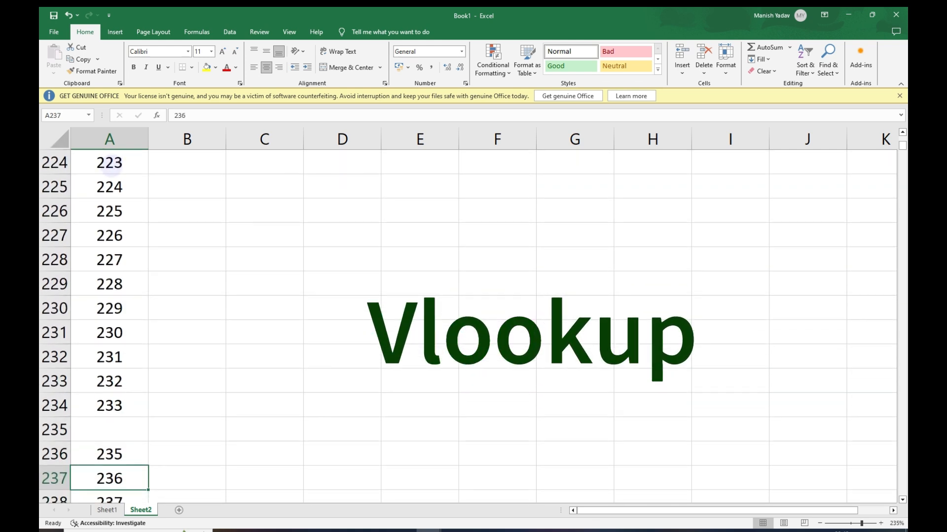
Enter the header Vlookup in cell B1 of Sheet1
{"action": "key", "text": "ctrl+Page_Up"}
{"action": "key", "text": "Right"}
{"action": "key", "text": "Down"}
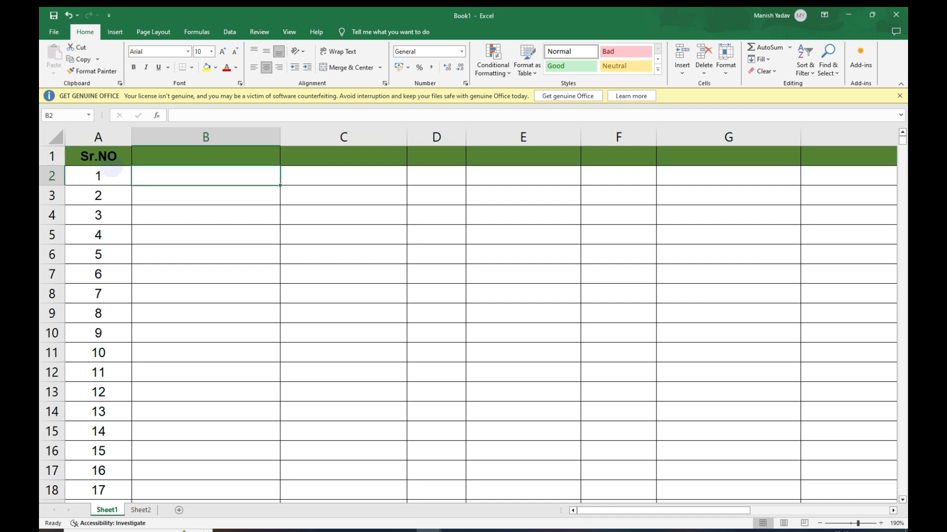
{"action": "key", "text": "Up"}
{"action": "key", "text": "Left"}
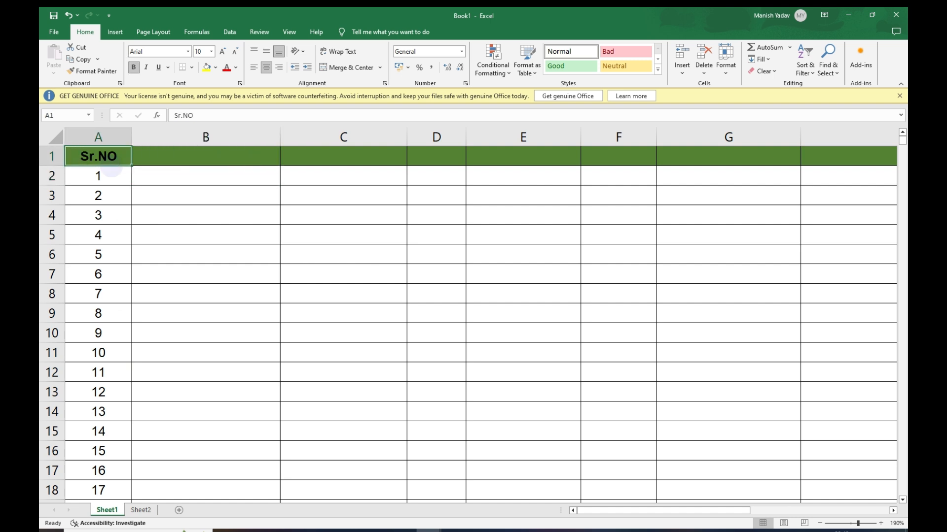
{"action": "left_click", "coordinate": [178, 156]}
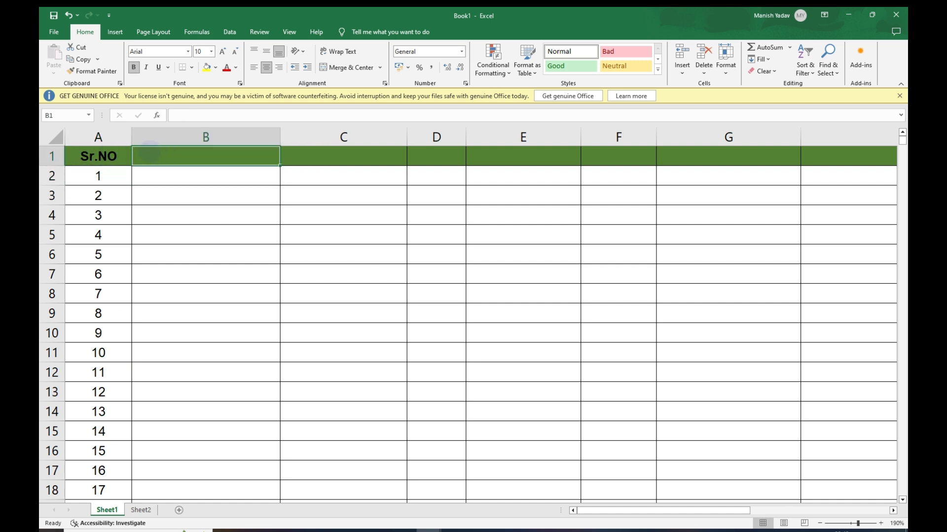
{"action": "type", "text": "Vlookup"}
{"action": "key", "text": "Return"}
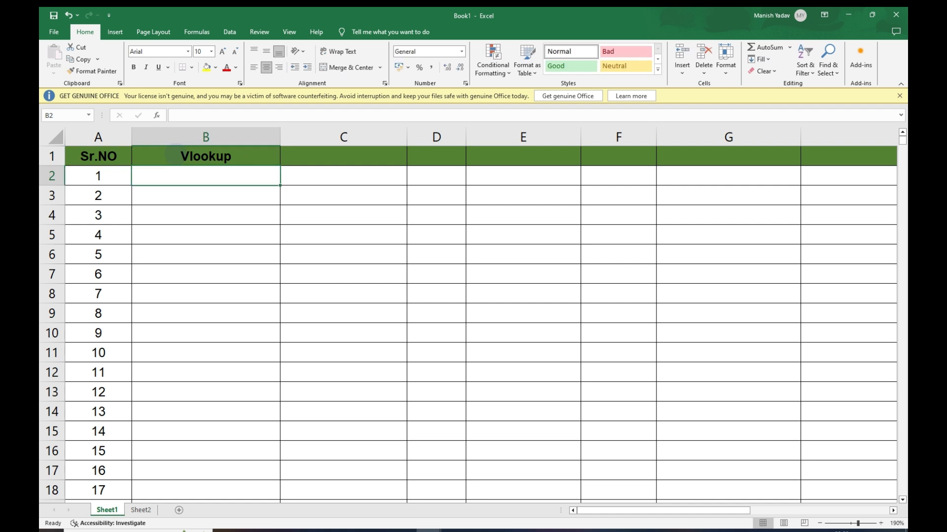
{"action": "type", "text": "+"}
{"action": "key", "text": "Escape"}
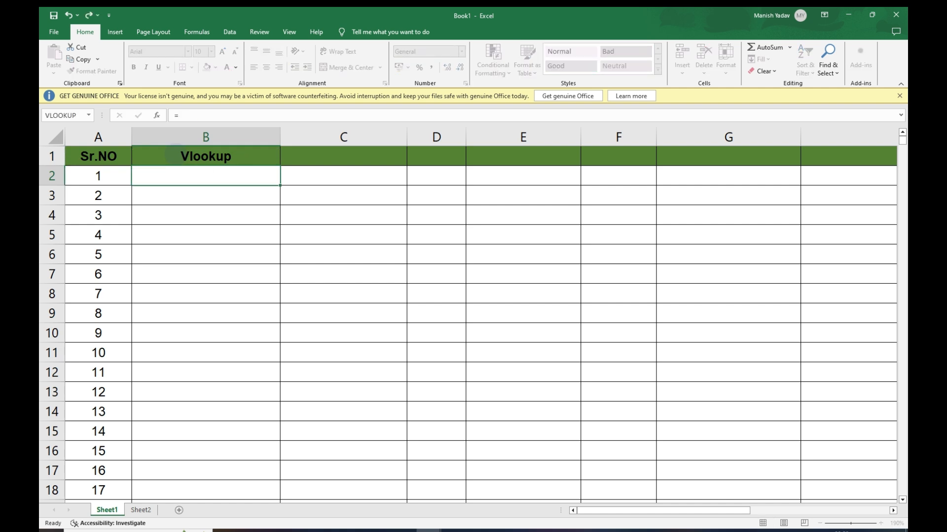
{"action": "type", "text": "+"}
{"action": "key", "text": "Escape"}
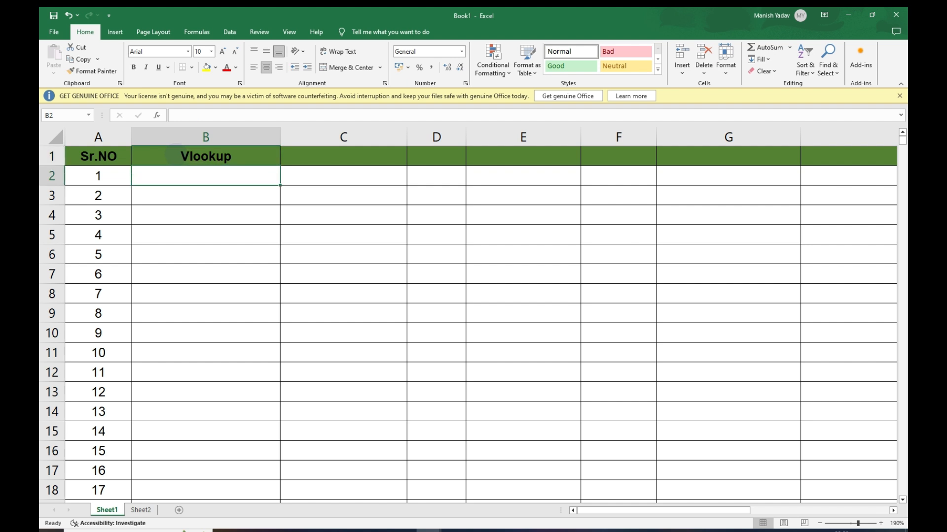
Start a formula in B2 of Sheet1 with the VLOOKUP function
{"action": "type", "text": "="}
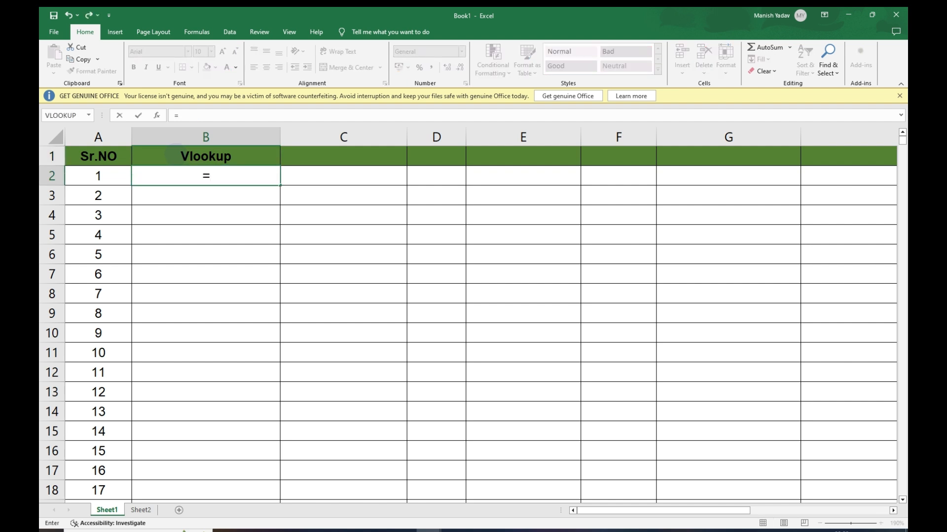
{"action": "type", "text": "vlookup"}
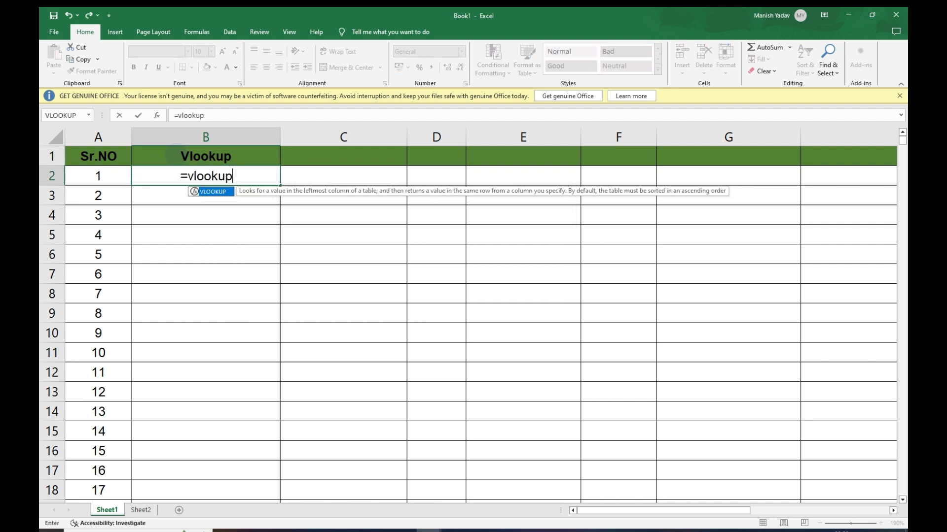
{"action": "key", "text": "BackSpace"}
{"action": "key", "text": "BackSpace"}
{"action": "key", "text": "BackSpace"}
{"action": "key", "text": "BackSpace"}
{"action": "key", "text": "BackSpace"}
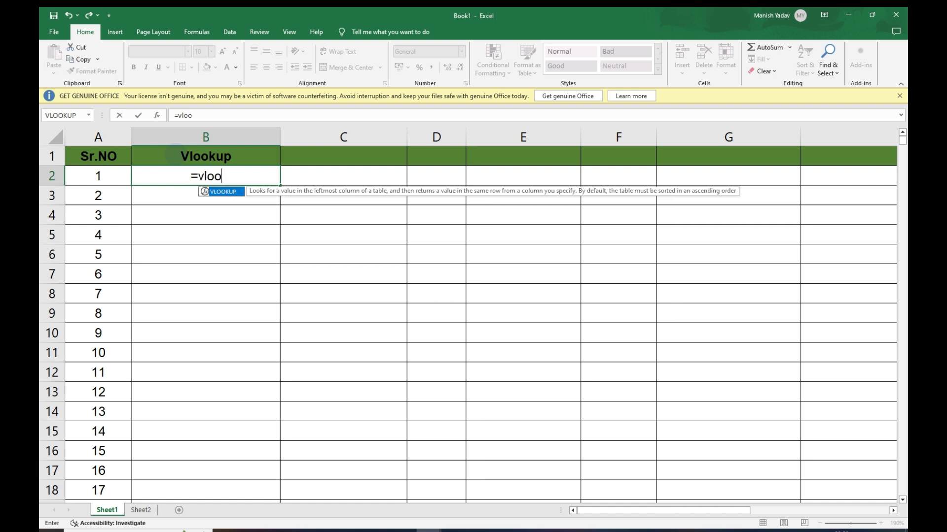
{"action": "key", "text": "BackSpace"}
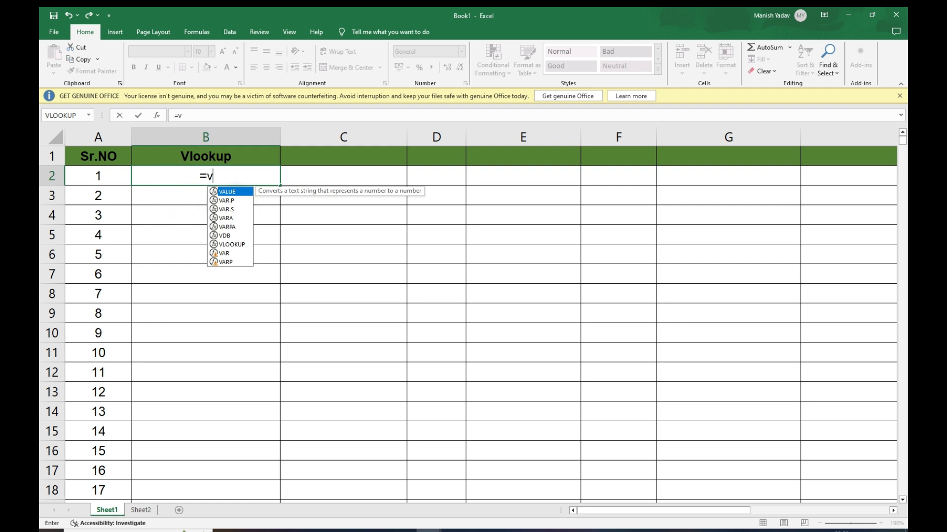
{"action": "type", "text": "loo"}
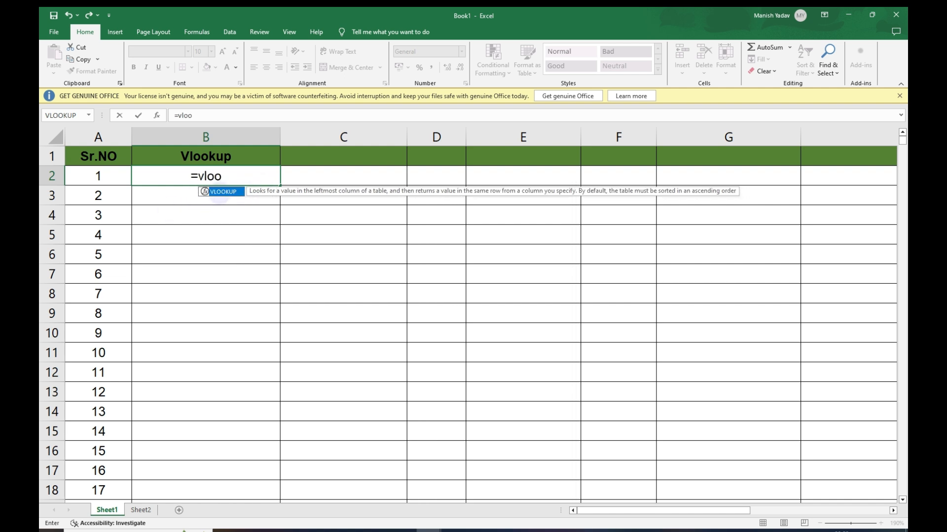
{"action": "double_click", "coordinate": [224, 192]}
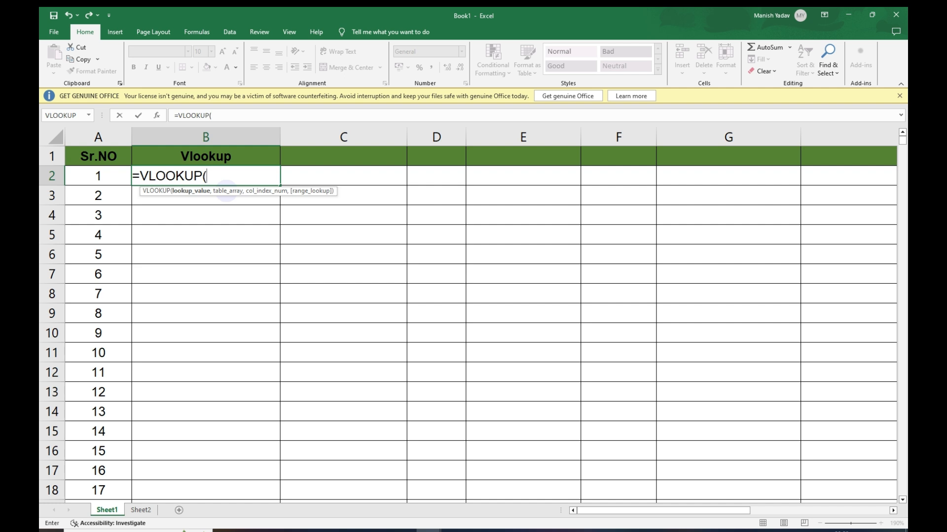
{"action": "key", "text": "BackSpace"}
{"action": "key", "text": "BackSpace"}
{"action": "key", "text": "BackSpace"}
{"action": "key", "text": "BackSpace"}
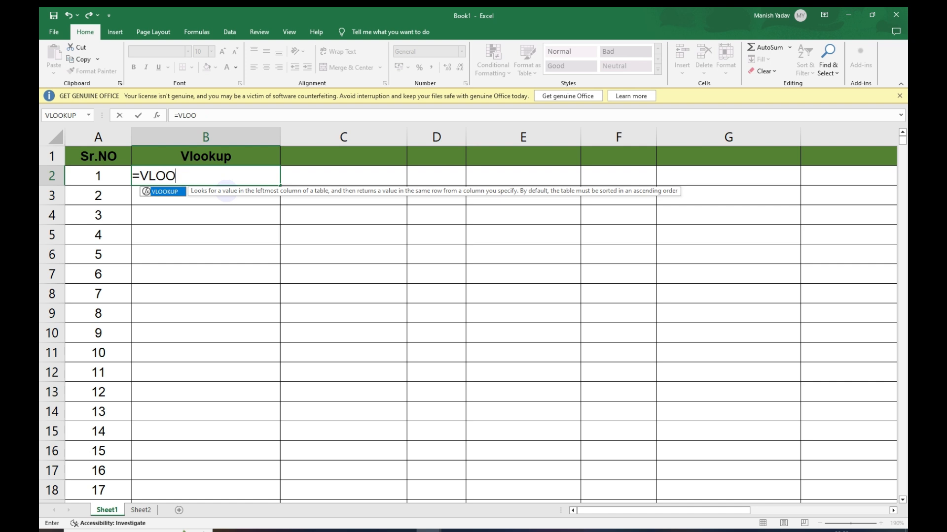
{"action": "key", "text": "Tab"}
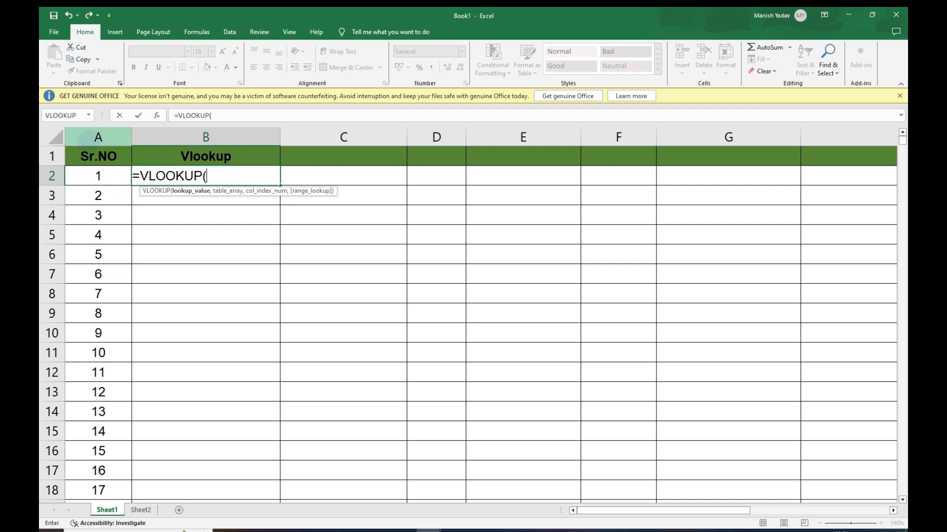
Set the lookup value to the whole column A of Sheet1 and switch to Sheet2 for the table array
{"action": "left_click", "coordinate": [89, 141]}
{"action": "left_click", "coordinate": [82, 179]}
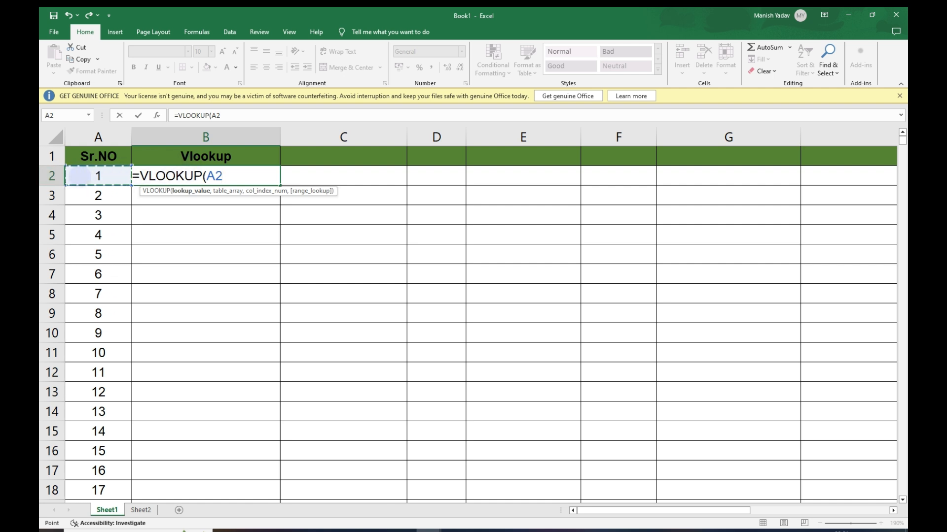
{"action": "left_click", "coordinate": [78, 137]}
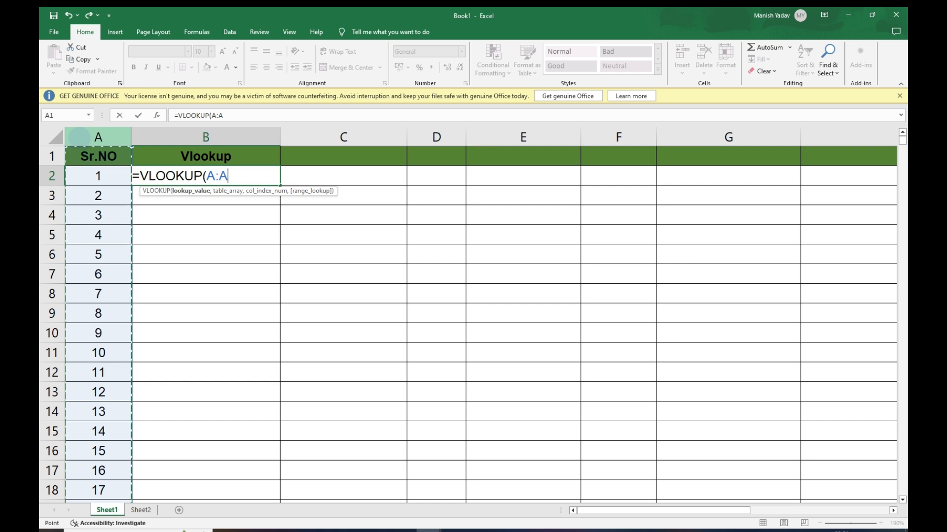
{"action": "type", "text": ","}
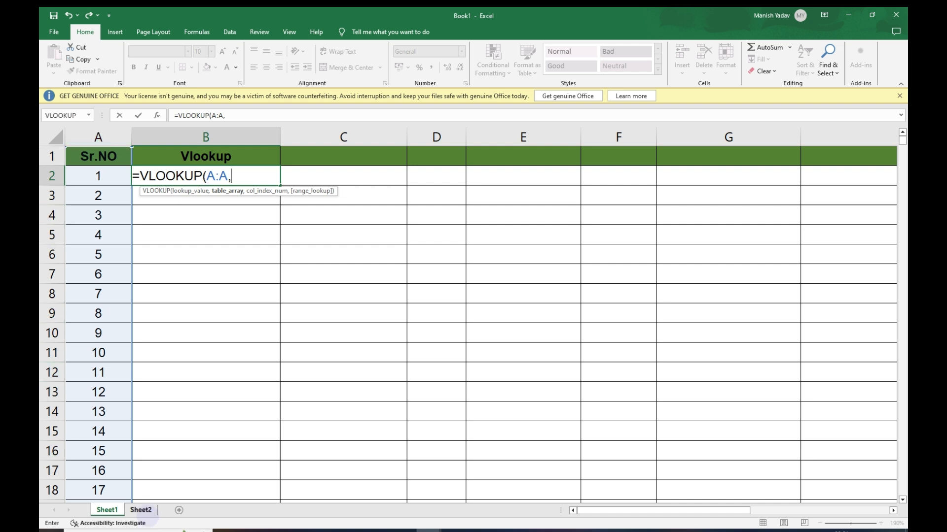
{"action": "left_click", "coordinate": [141, 510]}
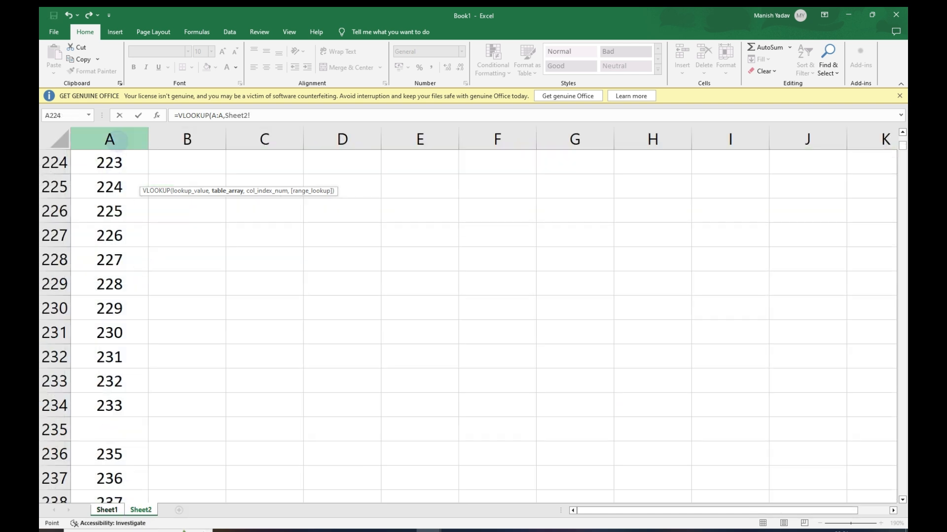
Try to select the Sheet2 serial numbers from A2 downward as the table array
{"action": "left_click", "coordinate": [119, 140]}
{"action": "left_click", "coordinate": [107, 186]}
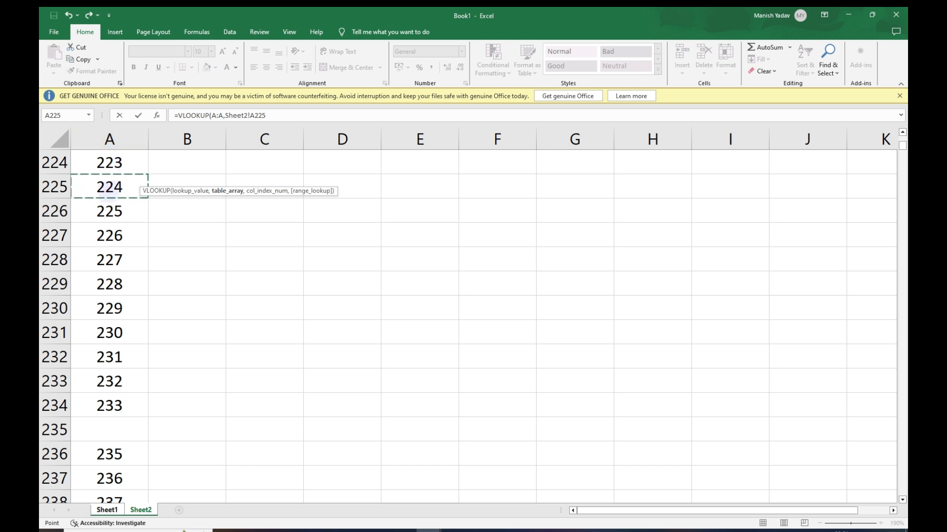
{"action": "key", "text": "ctrl+Up"}
{"action": "key", "text": "ctrl+Up"}
{"action": "key", "text": "Right"}
{"action": "key", "text": "ctrl+Up"}
{"action": "key", "text": "Left"}
{"action": "key", "text": "Down"}
{"action": "key", "text": "ctrl+shift+Down"}
{"action": "key", "text": "ctrl+shift+Down"}
{"action": "key", "text": "ctrl+shift+Down"}
{"action": "key", "text": "ctrl+shift+Down"}
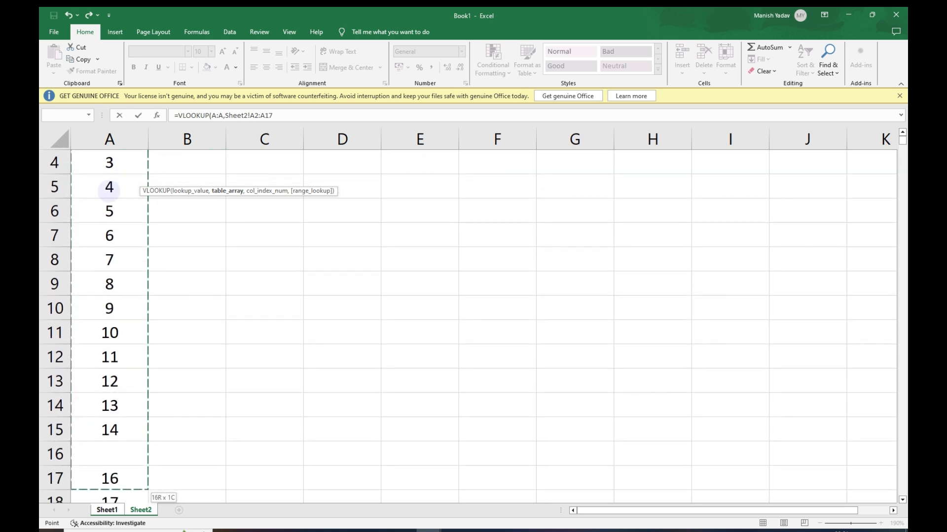
{"action": "key", "text": "ctrl+shift+Down"}
{"action": "key", "text": "ctrl+shift+Down"}
{"action": "key", "text": "ctrl+shift+Down"}
{"action": "key", "text": "ctrl+shift+Down"}
{"action": "key", "text": "ctrl+shift+Down"}
{"action": "key", "text": "ctrl+shift+Down"}
{"action": "key", "text": "ctrl+shift+Down"}
{"action": "key", "text": "ctrl+shift+Down"}
{"action": "key", "text": "ctrl+shift+Down"}
{"action": "key", "text": "ctrl+shift+Down"}
{"action": "key", "text": "ctrl+shift+Down"}
{"action": "key", "text": "ctrl+shift+Down"}
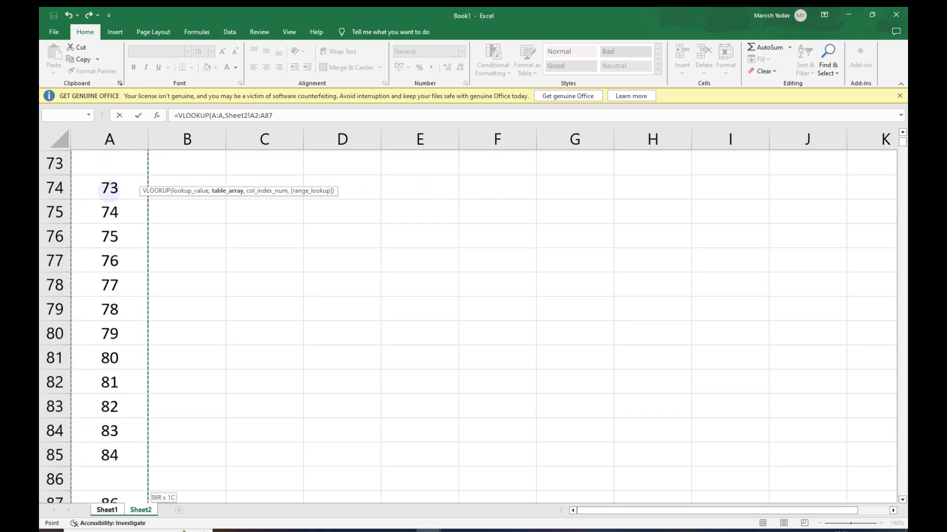
{"action": "key", "text": "shift+Down"}
{"action": "key", "text": "shift+Down"}
{"action": "key", "text": "shift+Down"}
{"action": "key", "text": "shift+Down"}
{"action": "key", "text": "shift+Down"}
{"action": "key", "text": "shift+Down"}
{"action": "key", "text": "shift+Down"}
{"action": "key", "text": "shift+Down"}
{"action": "key", "text": "shift+Down"}
{"action": "key", "text": "shift+Down"}
{"action": "key", "text": "shift+Down"}
{"action": "key", "text": "shift+Down"}
{"action": "key", "text": "shift+Down"}
{"action": "key", "text": "shift+Down"}
{"action": "key", "text": "shift+Down"}
{"action": "key", "text": "shift+Down"}
{"action": "key", "text": "shift+Down"}
{"action": "key", "text": "shift+Down"}
{"action": "key", "text": "shift+Down"}
{"action": "key", "text": "shift+Down"}
{"action": "key", "text": "Right"}
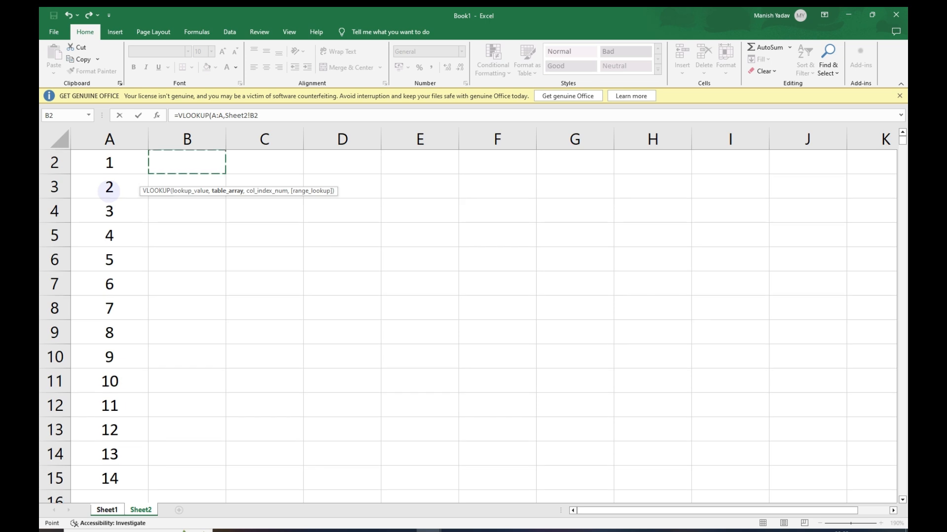
Complete the formula's arguments with the whole column A of Sheet2 as table array, column index 1 and range lookup 0 for an exact match
{"action": "left_click", "coordinate": [109, 139]}
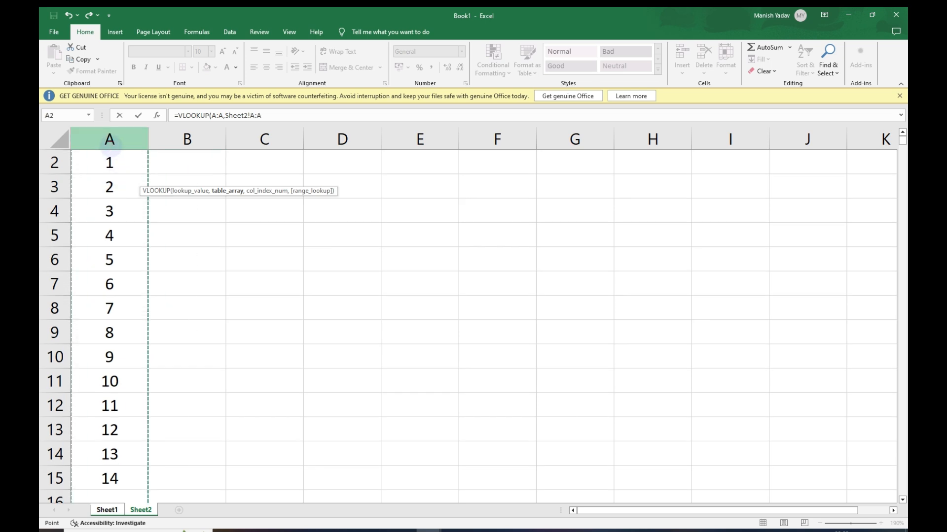
{"action": "type", "text": ",1"}
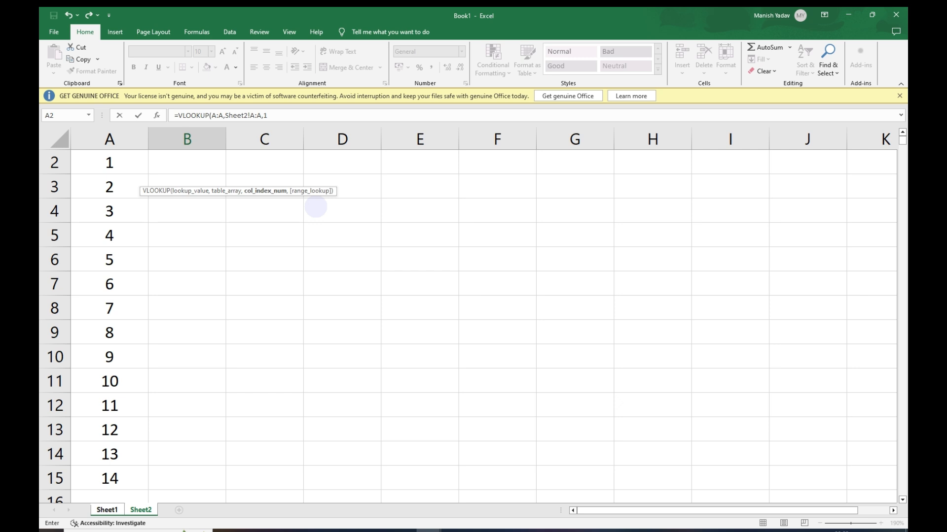
{"action": "type", "text": ","}
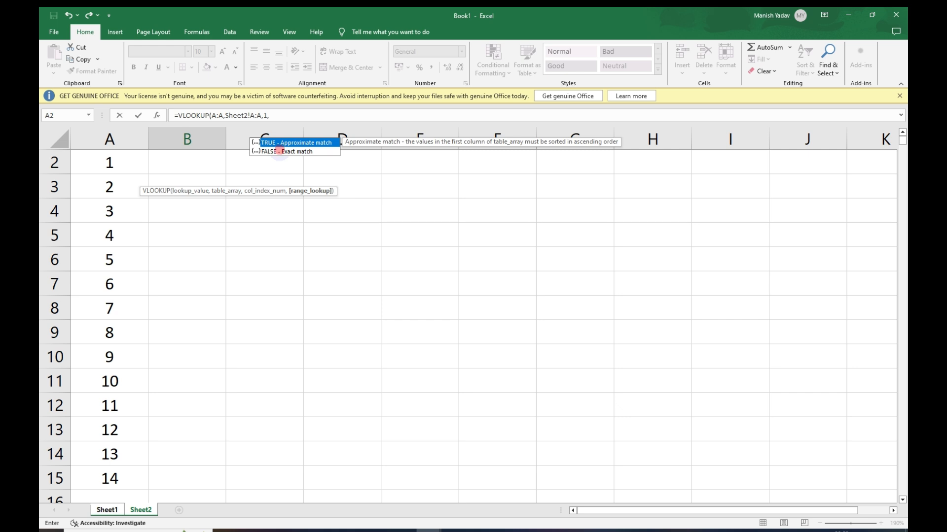
{"action": "double_click", "coordinate": [279, 151]}
{"action": "double_click", "coordinate": [279, 115]}
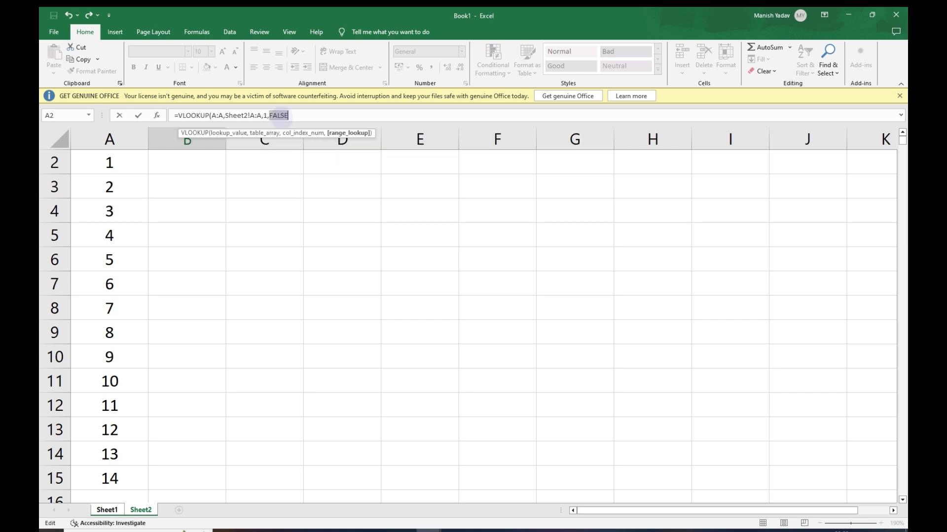
{"action": "key", "text": "BackSpace"}
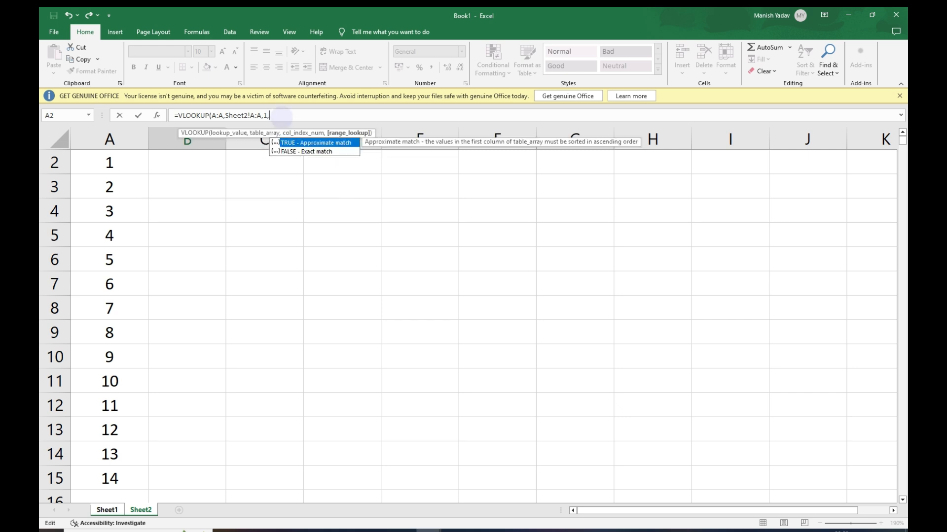
{"action": "type", "text": "0"}
{"action": "type", "text": ")"}
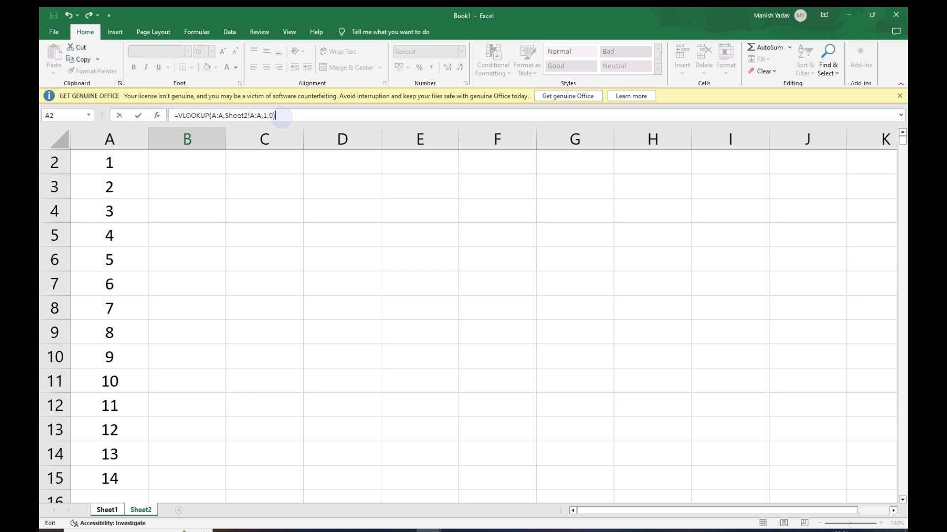
Confirm the VLOOKUP formula in B2 and fill it down column B alongside the serial numbers
{"action": "key", "text": "Return"}
{"action": "key", "text": "Up"}
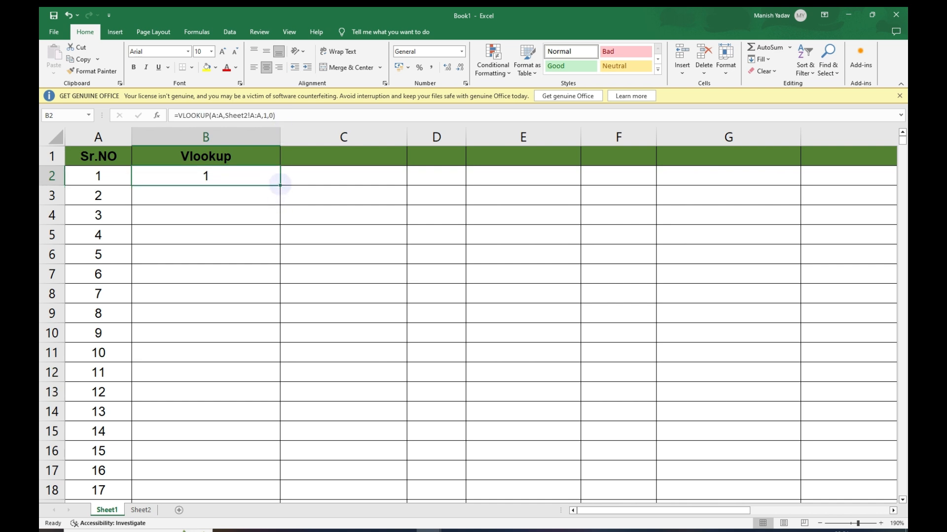
{"action": "double_click", "coordinate": [280, 185]}
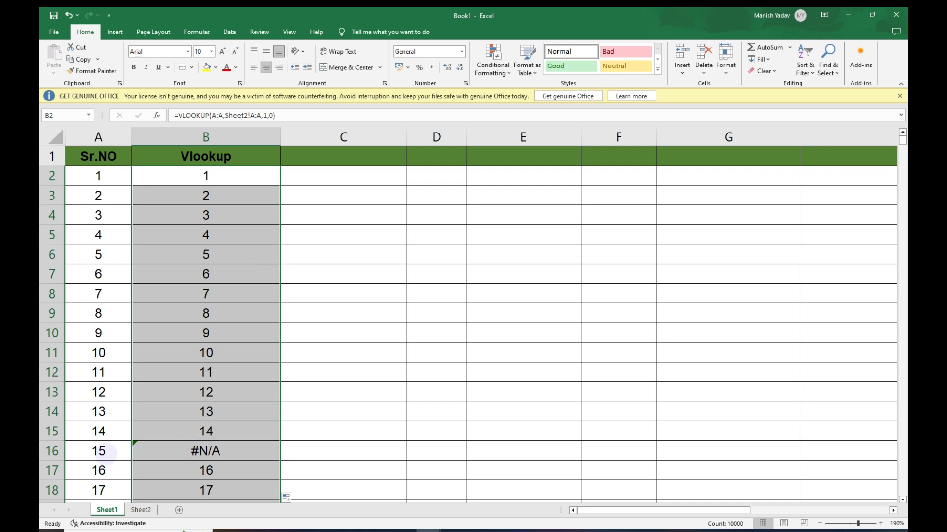
Compare the serial numbers 15 and 23 in column A of Sheet1 with their lookup results in column B
{"action": "left_click", "coordinate": [106, 452]}
{"action": "left_click", "coordinate": [321, 449]}
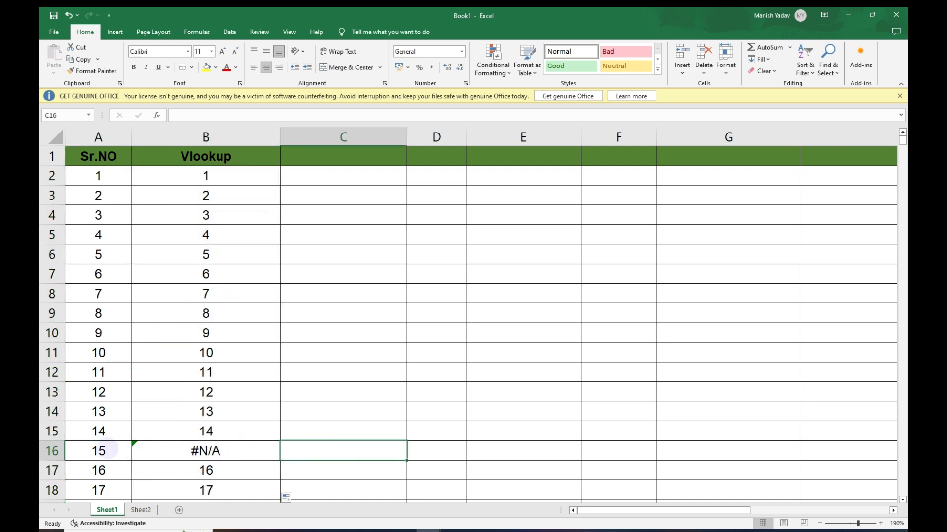
{"action": "left_click", "coordinate": [102, 450]}
{"action": "left_click", "coordinate": [339, 424]}
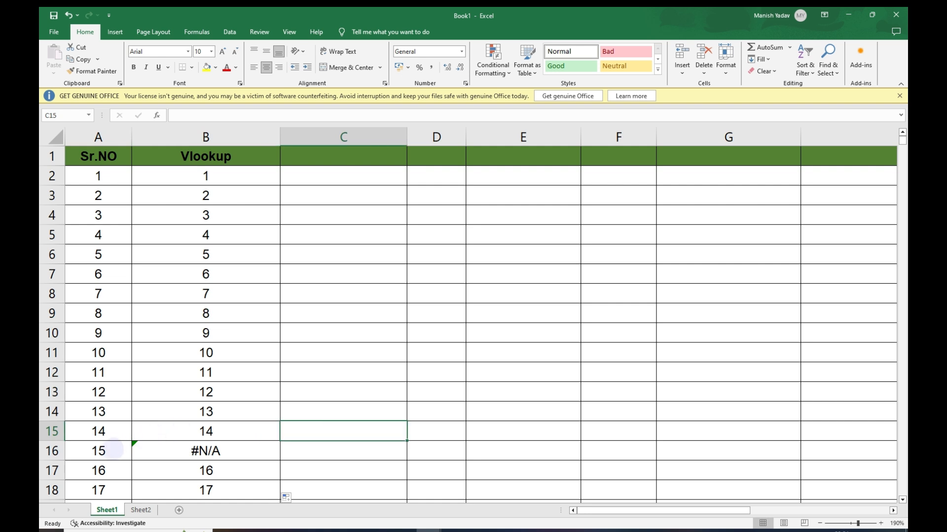
{"action": "left_click_drag", "start_coordinate": [106, 450], "coordinate": [185, 451]}
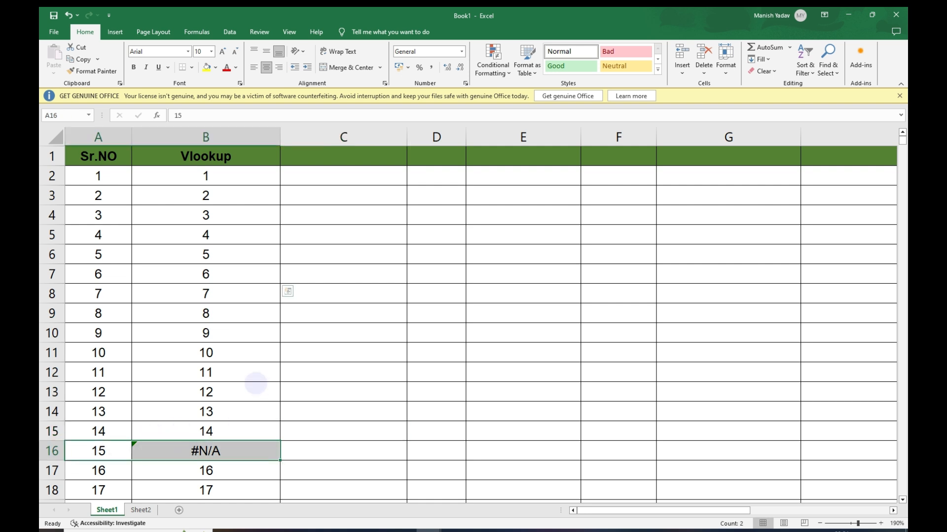
{"action": "scroll", "coordinate": [256, 384], "scroll_direction": "down", "scroll_amount": 3}
{"action": "scroll", "coordinate": [254, 383], "scroll_direction": "down", "scroll_amount": 1}
{"action": "left_click_drag", "start_coordinate": [92, 375], "coordinate": [190, 373]}
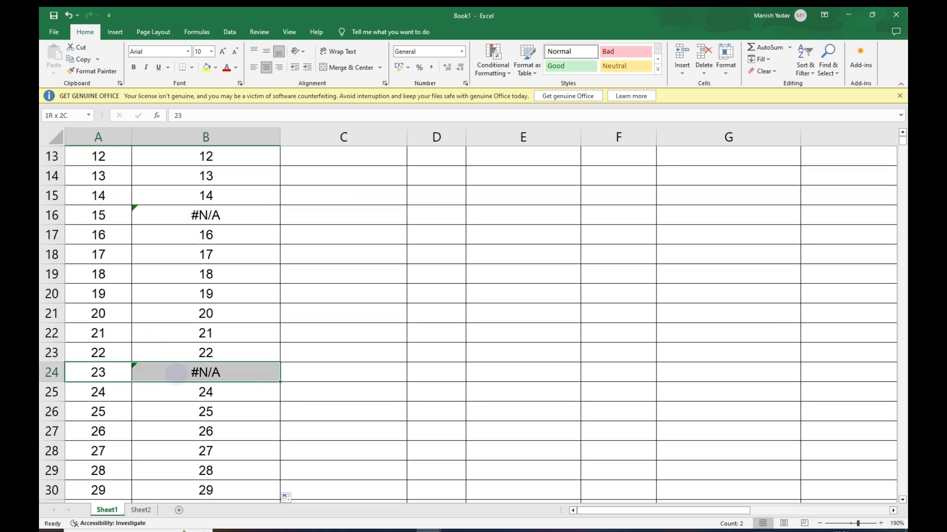
{"action": "left_click", "coordinate": [258, 298]}
{"action": "key", "text": "ctrl+Up"}
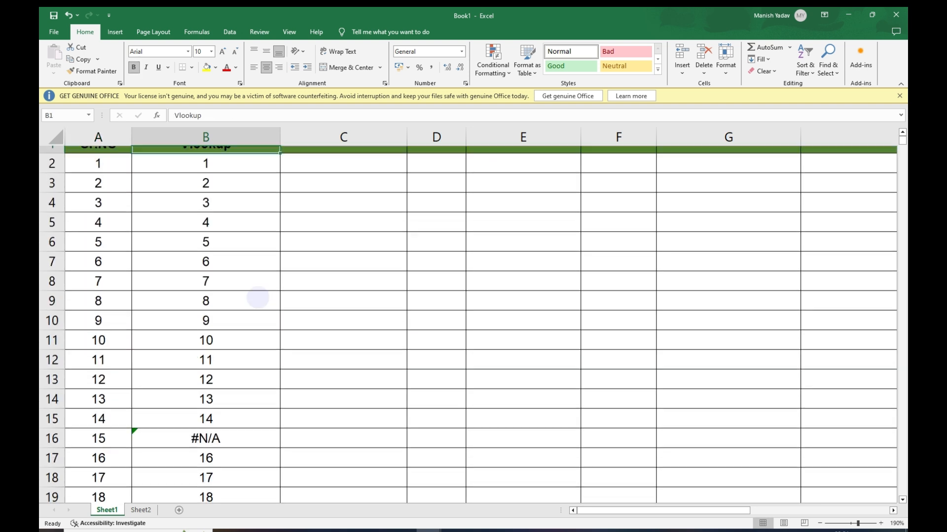
Toggle the filter on the Sr.NO and Vlookup header row on and off twice
{"action": "key", "text": "ctrl+Left"}
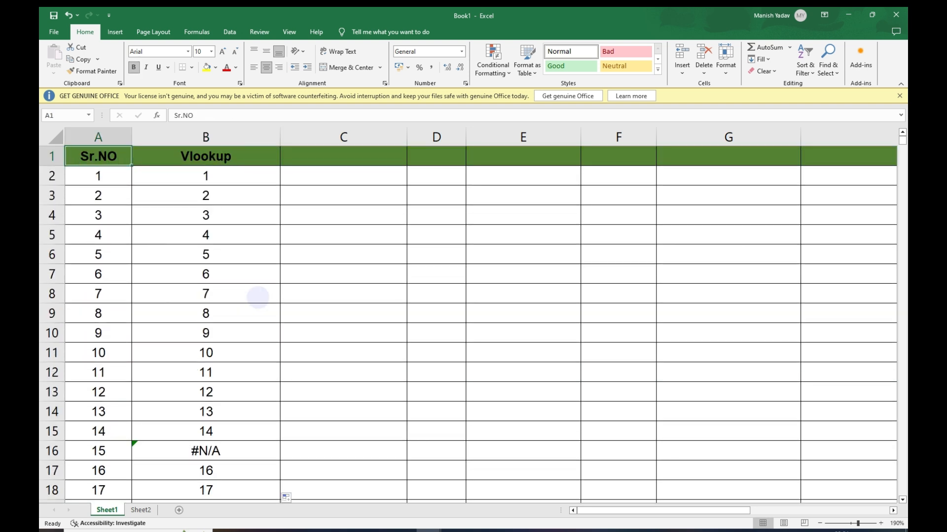
{"action": "key", "text": "ctrl+shift+l"}
{"action": "key", "text": "Right"}
{"action": "key", "text": "ctrl+shift+l"}
{"action": "key", "text": "alt+d"}
{"action": "key", "text": "f"}
{"action": "key", "text": "f"}
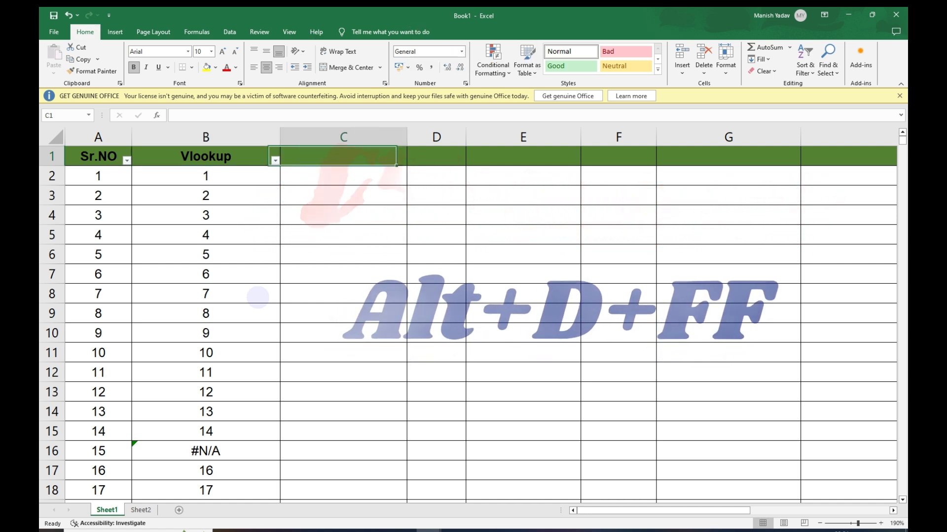
{"action": "key", "text": "alt+d"}
{"action": "key", "text": "f"}
{"action": "key", "text": "f"}
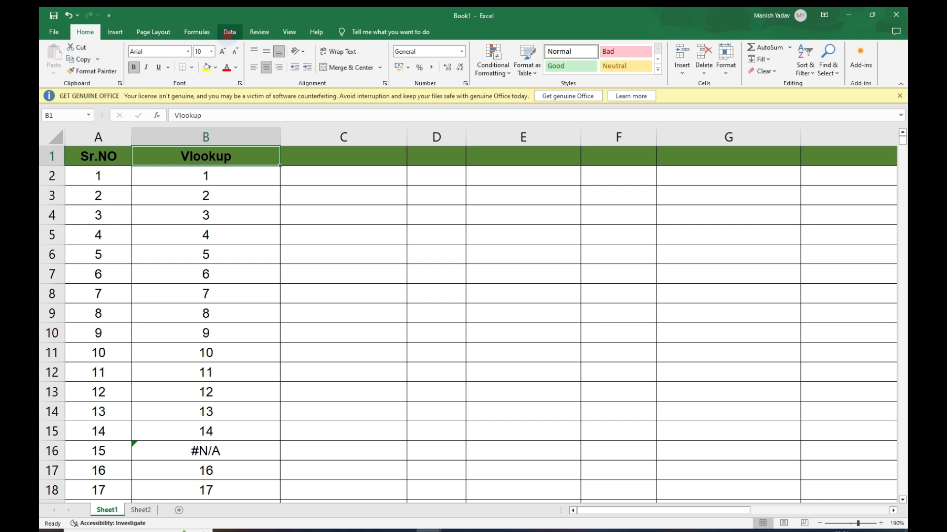
Turn the header row's filter on once more and remove it again
{"action": "left_click", "coordinate": [228, 32]}
{"action": "left_click", "coordinate": [379, 58]}
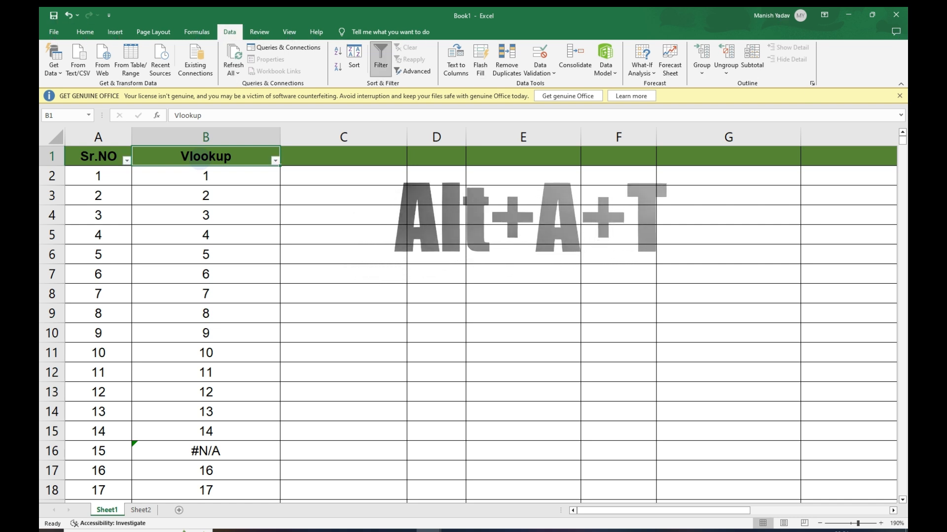
{"action": "key", "text": "alt+a+t"}
{"action": "key", "text": "Left"}
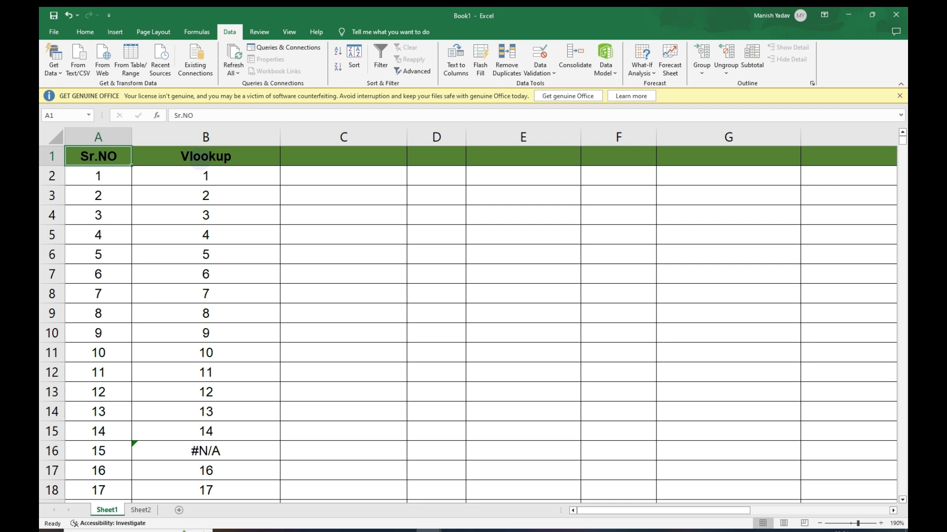
Add a filter to the header row and open the Vlookup column's filter options
{"action": "key", "text": "ctrl+shift+l"}
{"action": "key", "text": "Right"}
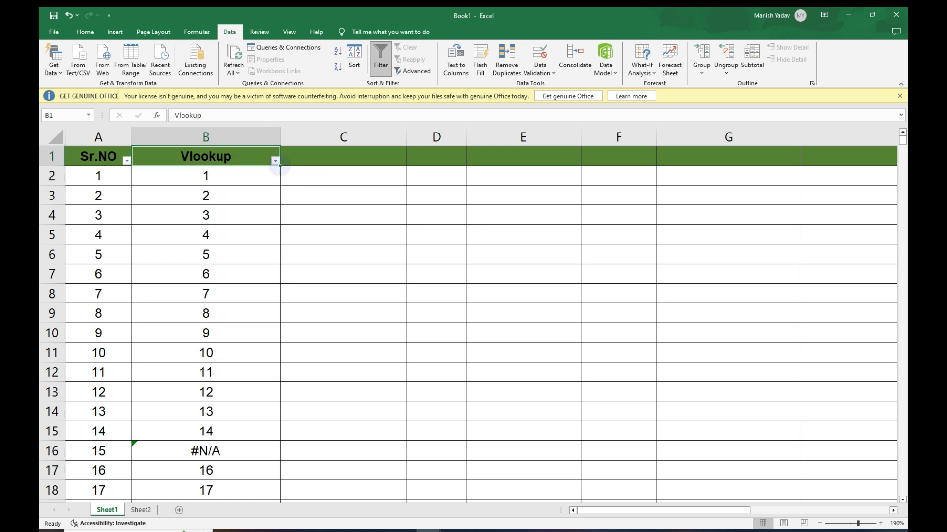
{"action": "left_click", "coordinate": [277, 162]}
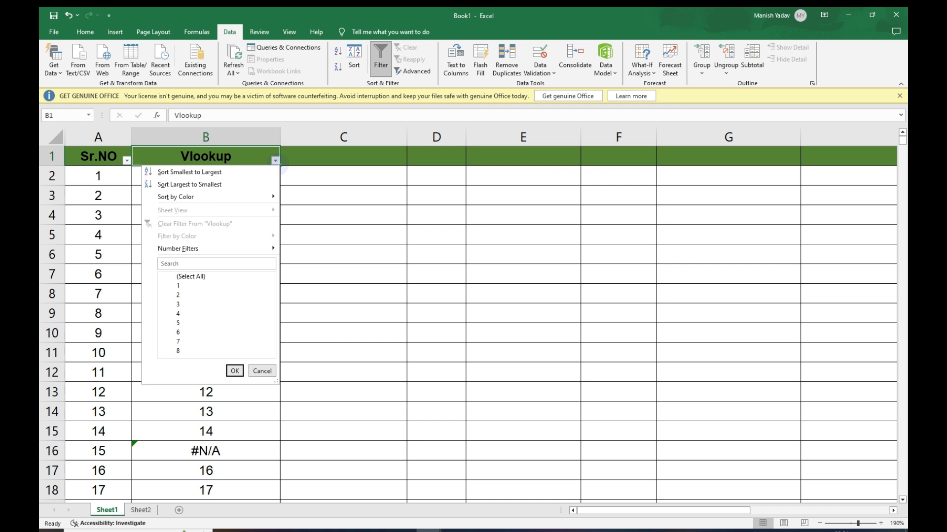
{"action": "left_click", "coordinate": [289, 174]}
{"action": "left_click", "coordinate": [275, 162]}
{"action": "left_click", "coordinate": [216, 264]}
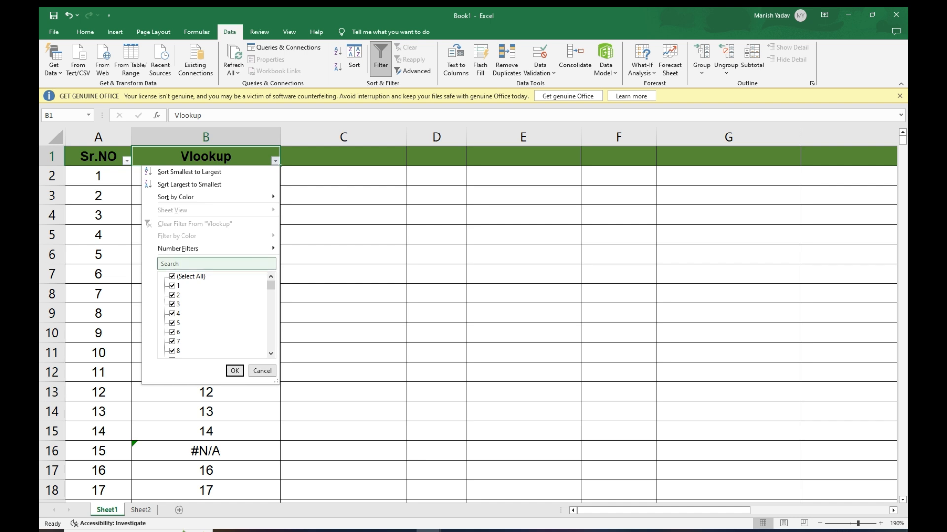
Look through the Vlookup column's filter options and value list down to the last entry
{"action": "key", "text": "Down"}
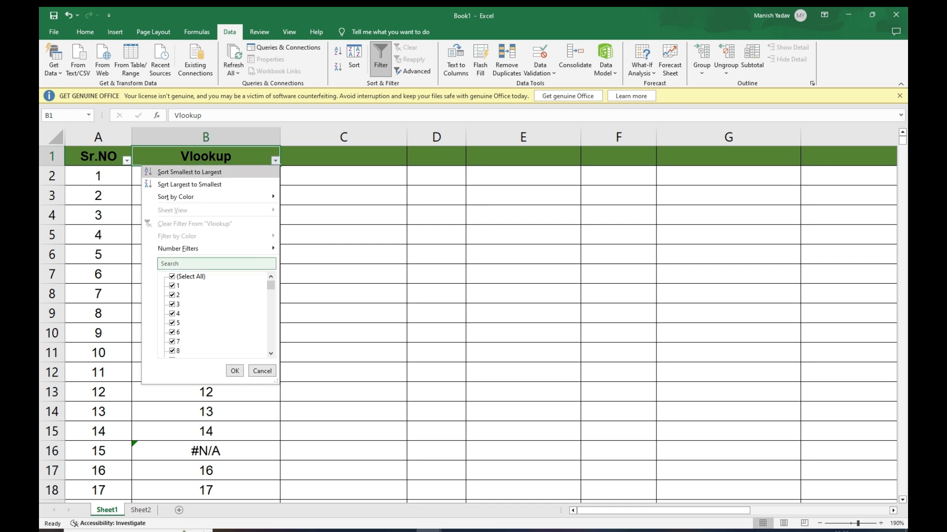
{"action": "key", "text": "Down"}
{"action": "key", "text": "Down"}
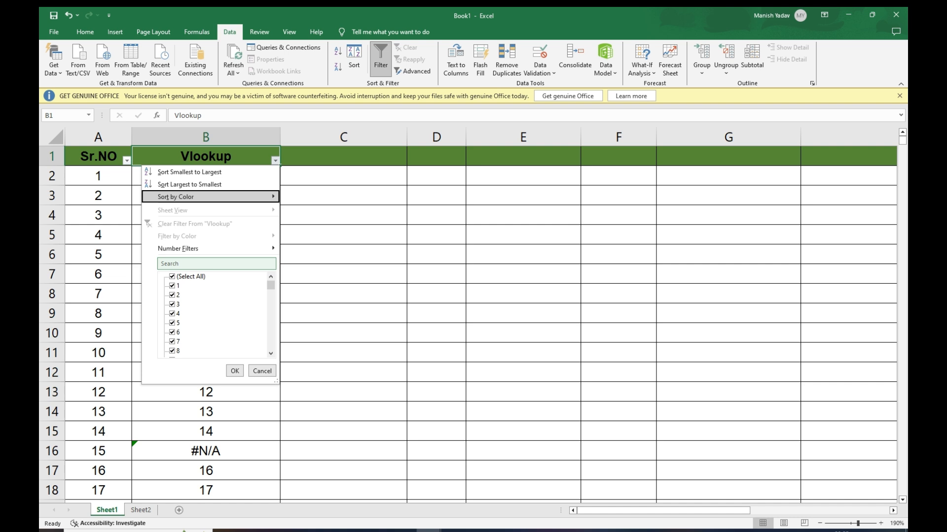
{"action": "key", "text": "Down"}
{"action": "key", "text": "Down"}
{"action": "key", "text": "Down"}
{"action": "key", "text": "Down"}
{"action": "key", "text": "Down"}
{"action": "key", "text": "Down"}
{"action": "key", "text": "Down"}
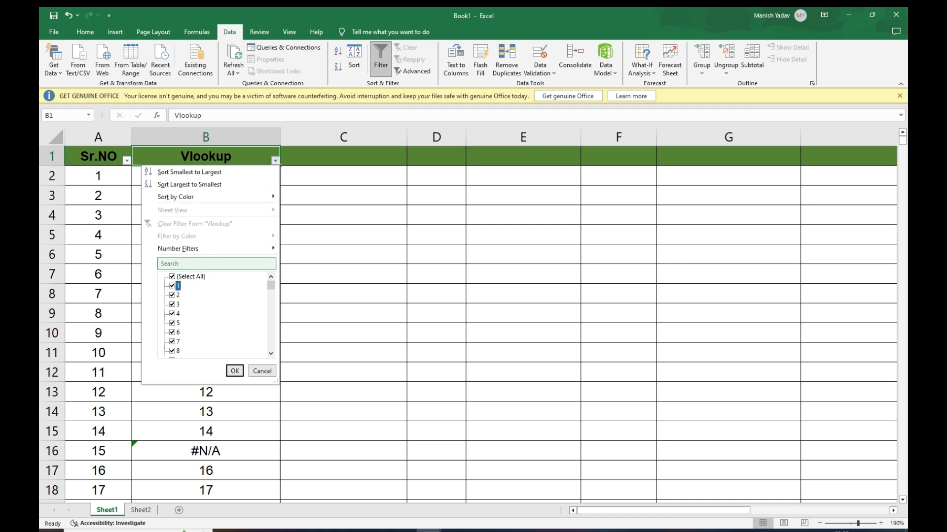
{"action": "key", "text": "End"}
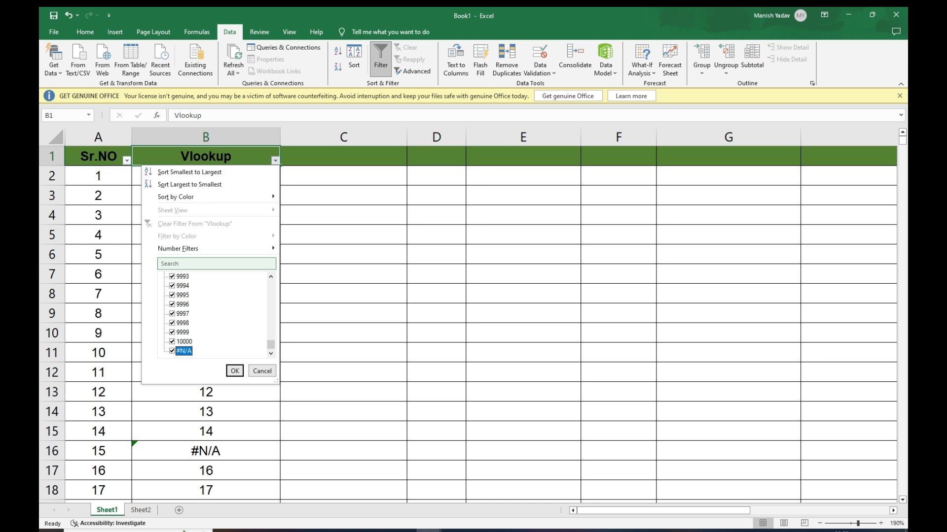
Deselect all values in the Vlookup filter, keep only #N/A selected and apply the filter
{"action": "key", "text": "Home"}
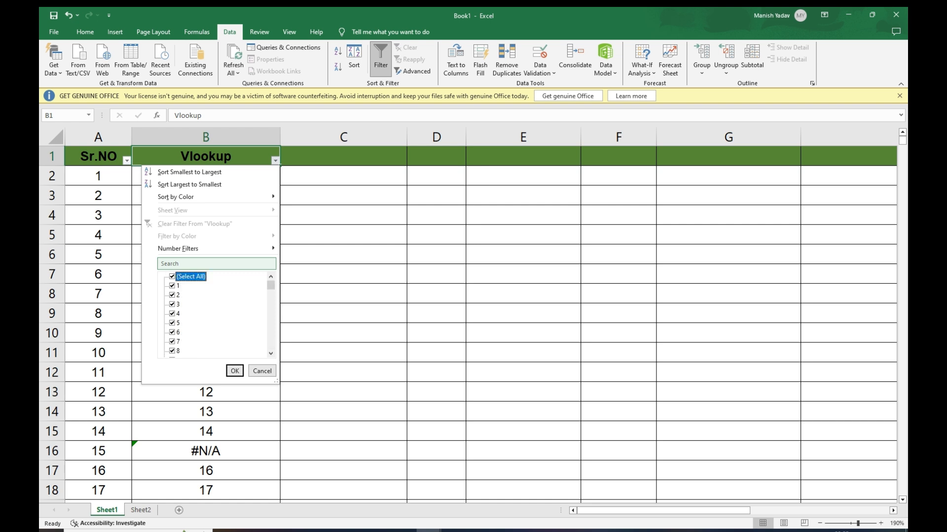
{"action": "key", "text": "space"}
{"action": "key", "text": "End"}
{"action": "key", "text": "space"}
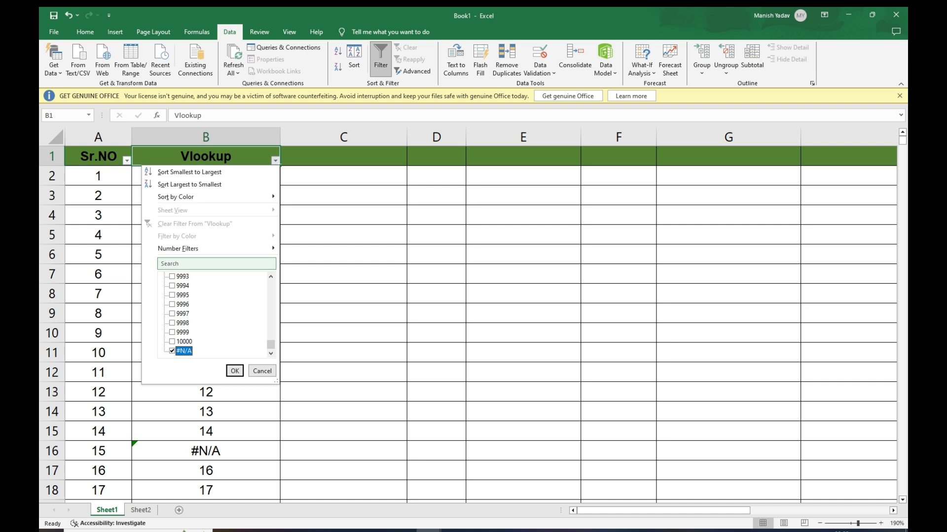
{"action": "left_click", "coordinate": [187, 261]}
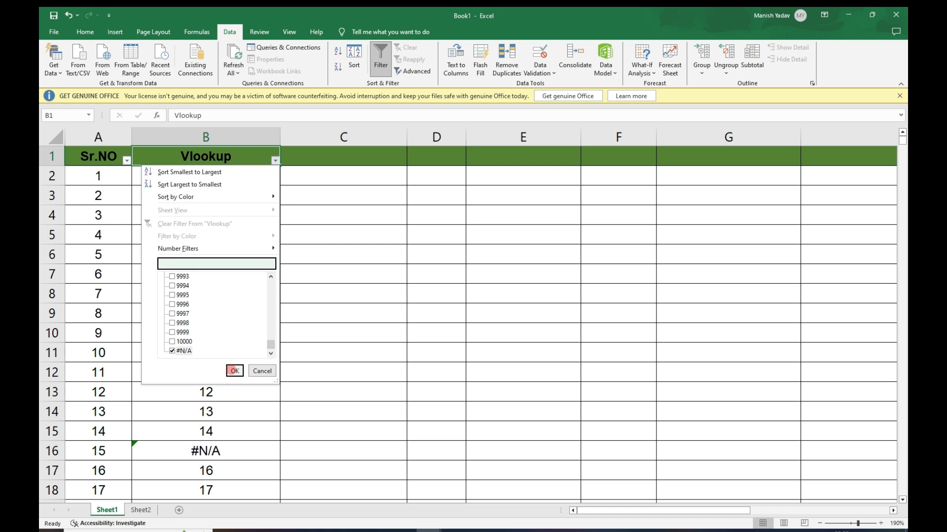
{"action": "left_click", "coordinate": [234, 371]}
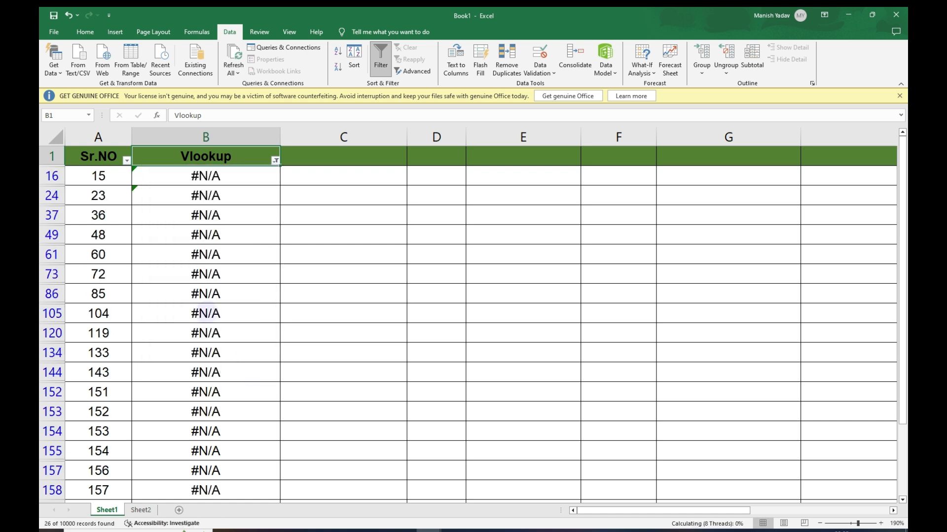
Select the filtered serial numbers in column A from A16 down to the last listed one
{"action": "left_click", "coordinate": [192, 338]}
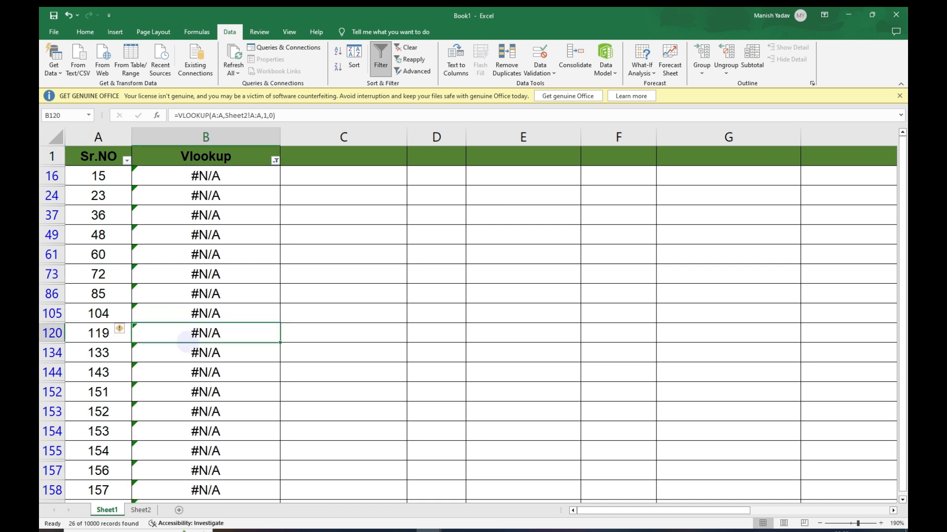
{"action": "key", "text": "Left"}
{"action": "key", "text": "Up"}
{"action": "key", "text": "Up"}
{"action": "key", "text": "Up"}
{"action": "key", "text": "Up"}
{"action": "key", "text": "Up"}
{"action": "key", "text": "Up"}
{"action": "key", "text": "Up"}
{"action": "key", "text": "Up"}
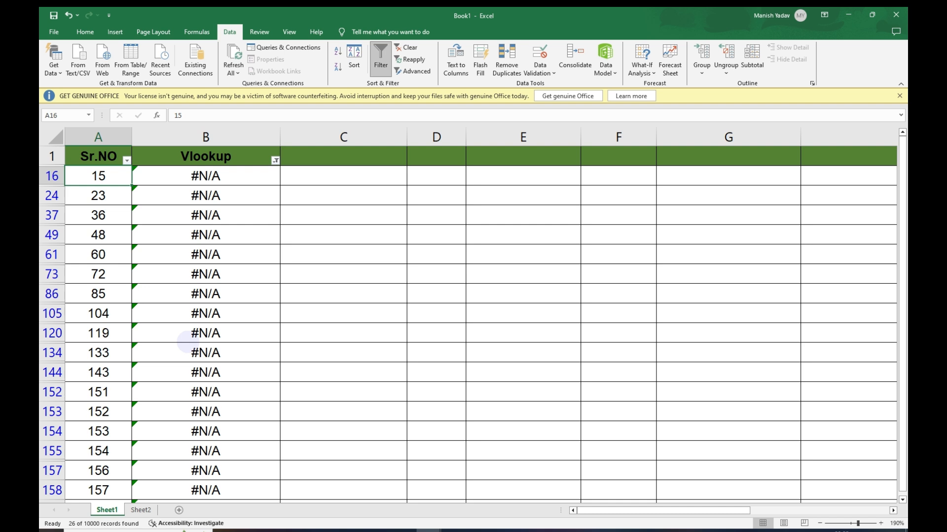
{"action": "key", "text": "ctrl+shift+Down"}
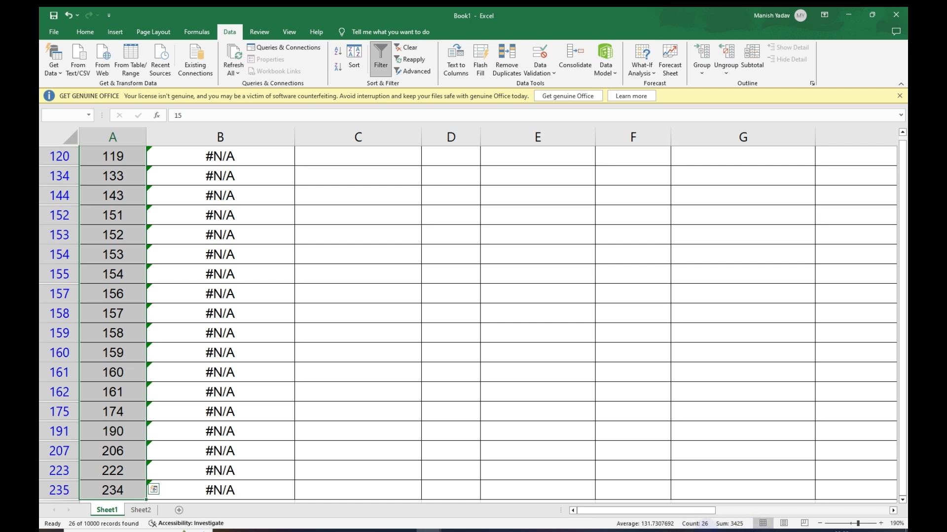
Check where the filtered list ends, return to its first serial number and select the whole list again
{"action": "left_click", "coordinate": [124, 411]}
{"action": "key", "text": "ctrl+Down"}
{"action": "scroll", "coordinate": [123, 412], "scroll_direction": "down", "scroll_amount": 2}
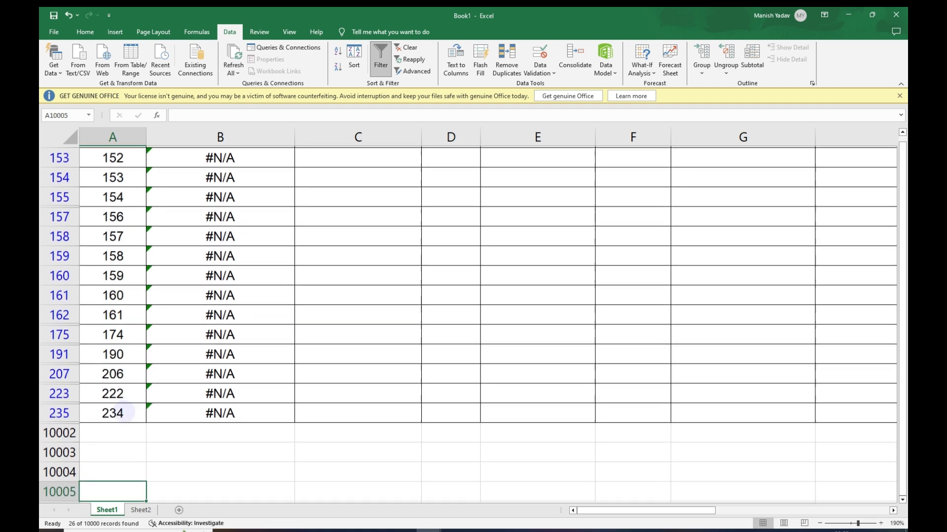
{"action": "key", "text": "ctrl+Up"}
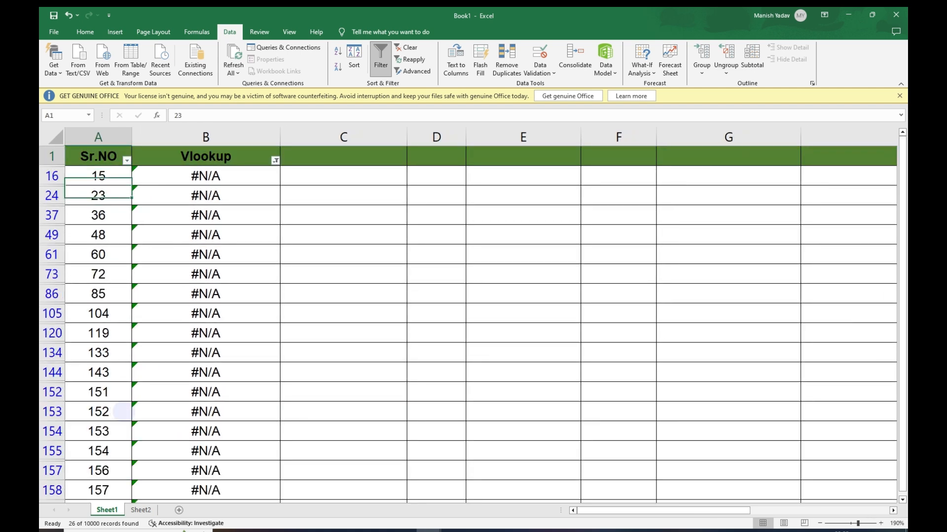
{"action": "key", "text": "Down"}
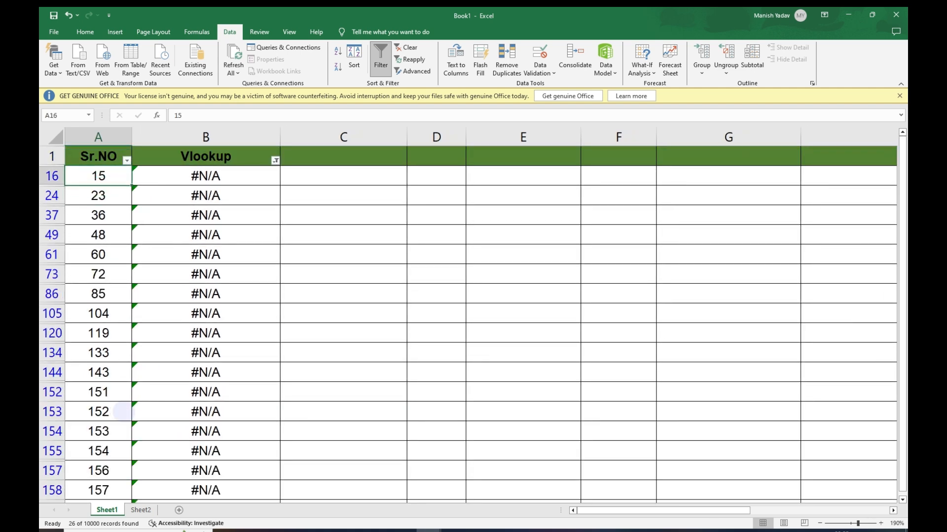
{"action": "left_click", "coordinate": [103, 334]}
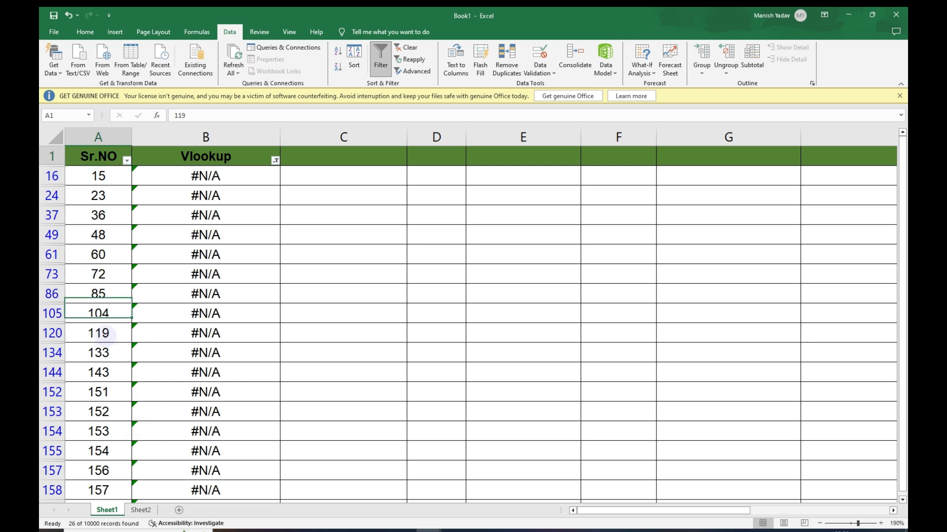
{"action": "key", "text": "Down"}
{"action": "key", "text": "ctrl+shift+Down"}
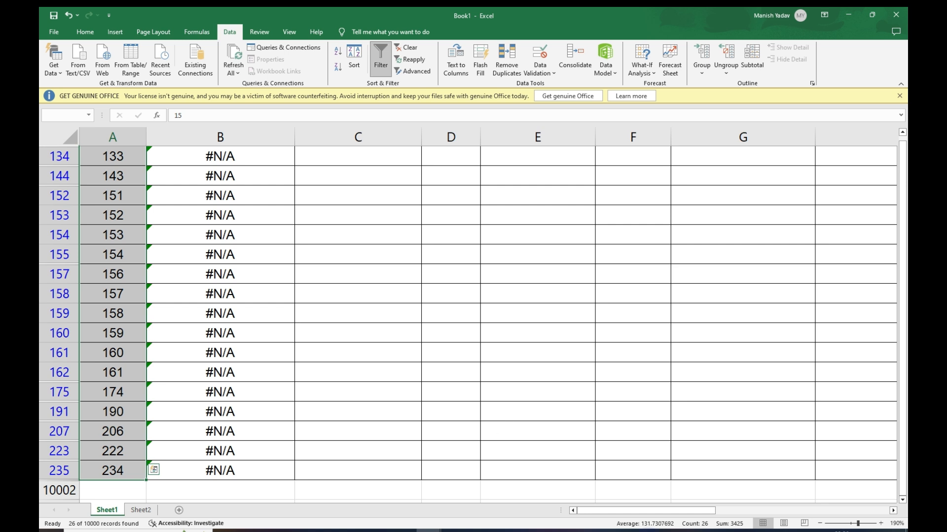
View the start of the serial numbers on Sheet2 and return to the filtered numbers on Sheet1
{"action": "left_click", "coordinate": [141, 510]}
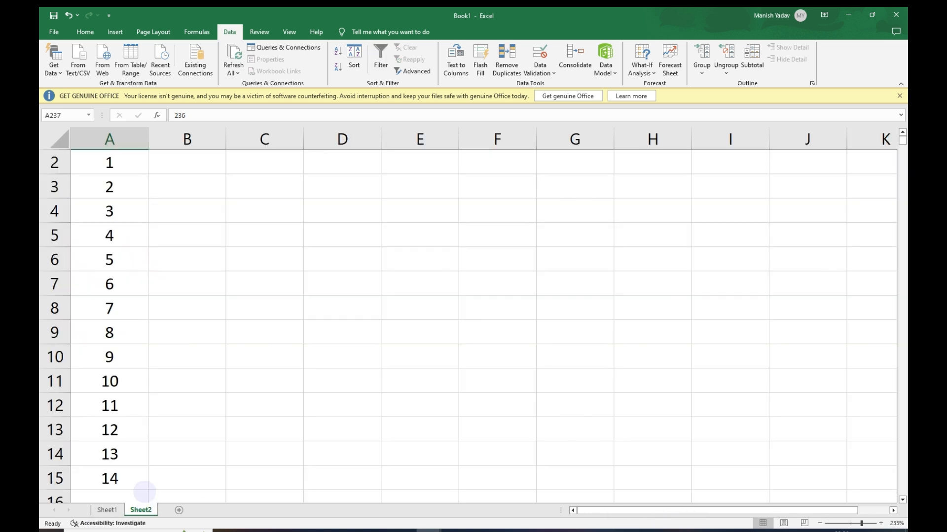
{"action": "key", "text": "Up"}
{"action": "key", "text": "Up"}
{"action": "key", "text": "Down"}
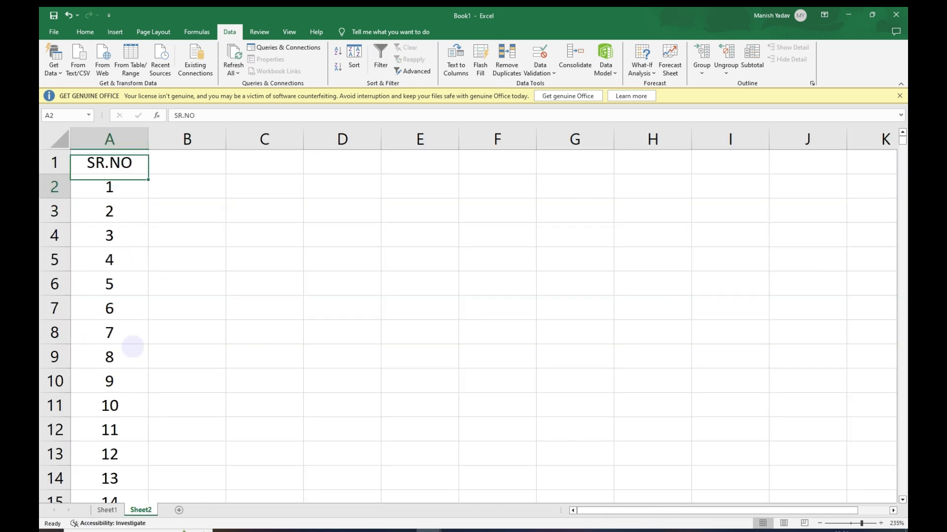
{"action": "key", "text": "ctrl+Page_Up"}
{"action": "key", "text": "Down"}
{"action": "key", "text": "Down"}
{"action": "key", "text": "Down"}
{"action": "key", "text": "Down"}
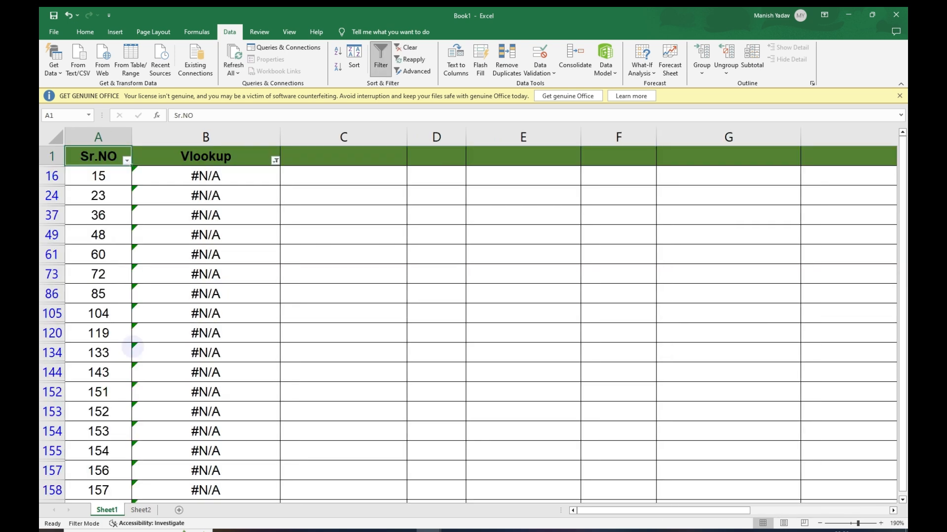
{"action": "key", "text": "Down"}
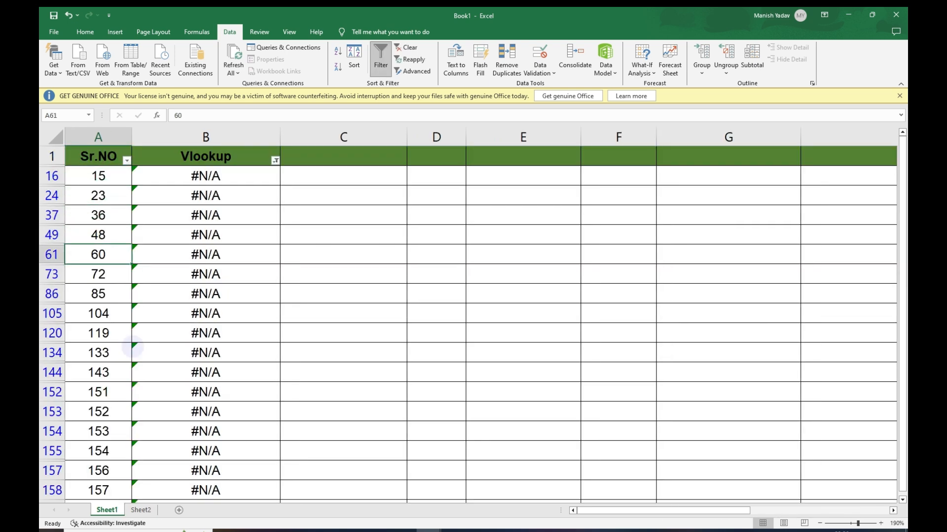
Check column A of Sheet2 down to row 37 for the serial numbers 15, 23 and 36
{"action": "key", "text": "ctrl+Page_Down"}
{"action": "key", "text": "Down"}
{"action": "key", "text": "Down"}
{"action": "key", "text": "Down"}
{"action": "key", "text": "Down"}
{"action": "key", "text": "Down"}
{"action": "key", "text": "Down"}
{"action": "key", "text": "Down"}
{"action": "key", "text": "Down"}
{"action": "key", "text": "Down"}
{"action": "key", "text": "Down"}
{"action": "key", "text": "Down"}
{"action": "key", "text": "Down"}
{"action": "key", "text": "Down"}
{"action": "key", "text": "Down"}
{"action": "key", "text": "Down"}
{"action": "key", "text": "Down"}
{"action": "key", "text": "Down"}
{"action": "key", "text": "Down"}
{"action": "key", "text": "Down"}
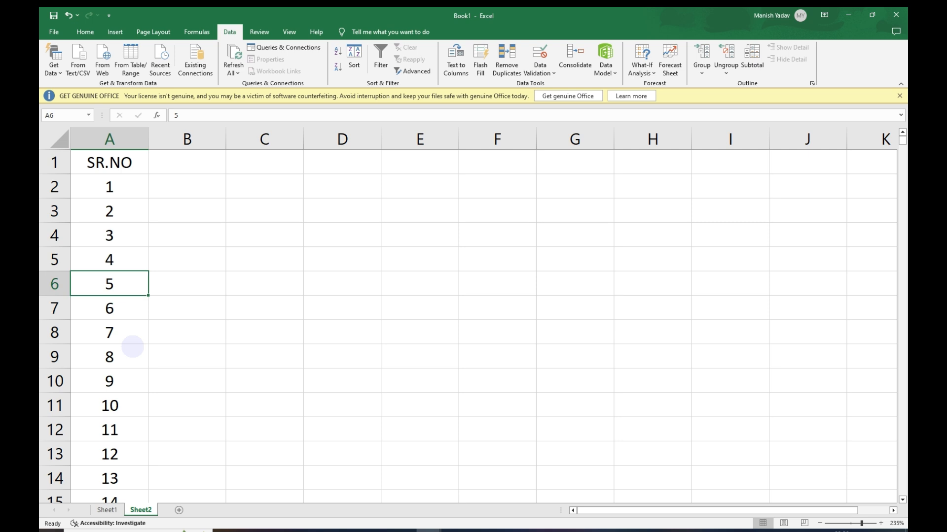
{"action": "key", "text": "Up"}
{"action": "key", "text": "Up"}
{"action": "key", "text": "Up"}
{"action": "key", "text": "Up"}
{"action": "key", "text": "Up"}
{"action": "key", "text": "Up"}
{"action": "key", "text": "Up"}
{"action": "key", "text": "Down"}
{"action": "key", "text": "Down"}
{"action": "key", "text": "Down"}
{"action": "key", "text": "Down"}
{"action": "key", "text": "Down"}
{"action": "key", "text": "Down"}
{"action": "key", "text": "Down"}
{"action": "key", "text": "Down"}
{"action": "key", "text": "Down"}
{"action": "key", "text": "Down"}
{"action": "key", "text": "Down"}
{"action": "key", "text": "Down"}
{"action": "key", "text": "Down"}
{"action": "key", "text": "Down"}
{"action": "key", "text": "Down"}
{"action": "key", "text": "Down"}
{"action": "key", "text": "Down"}
{"action": "key", "text": "Down"}
{"action": "key", "text": "Down"}
{"action": "key", "text": "Down"}
{"action": "key", "text": "Down"}
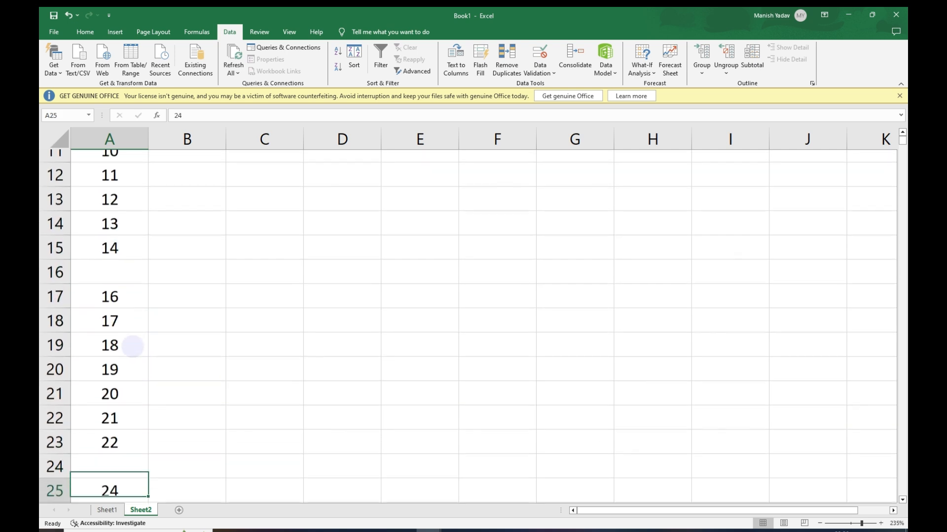
{"action": "key", "text": "Down"}
{"action": "key", "text": "Down"}
{"action": "key", "text": "Down"}
{"action": "key", "text": "Down"}
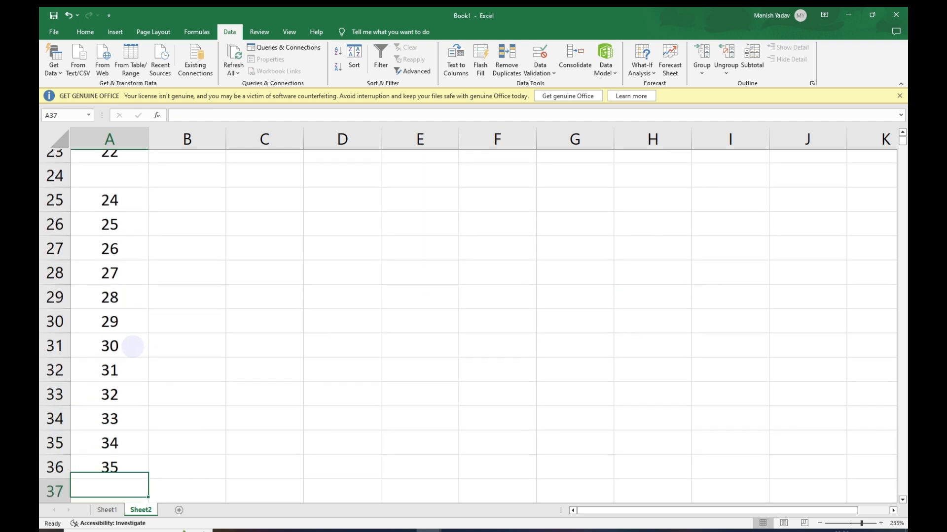
{"action": "key", "text": "Up"}
{"action": "key", "text": "Up"}
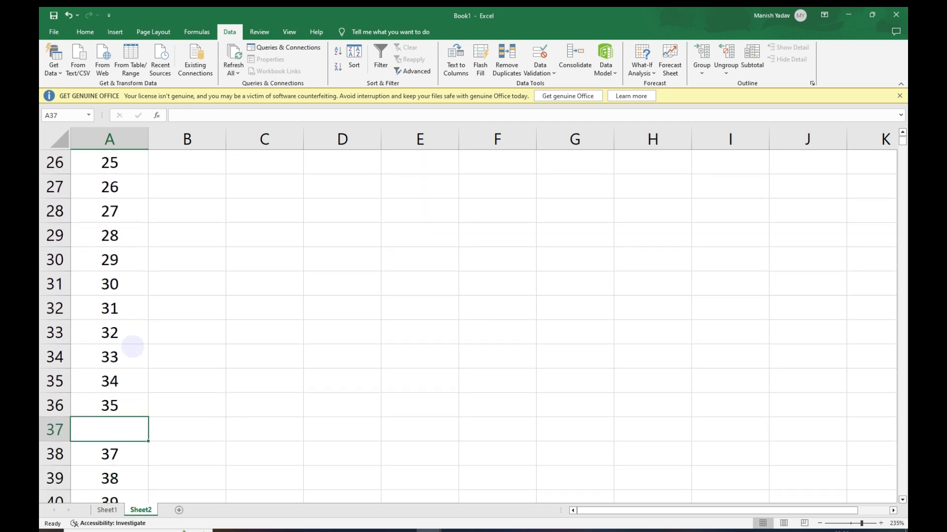
Compare the gaps in Sheet2 with the filtered serial numbers 15, 23 and 36 on Sheet1
{"action": "key", "text": "ctrl+Page_Up"}
{"action": "key", "text": "Down"}
{"action": "key", "text": "Down"}
{"action": "key", "text": "Up"}
{"action": "key", "text": "Up"}
{"action": "key", "text": "Up"}
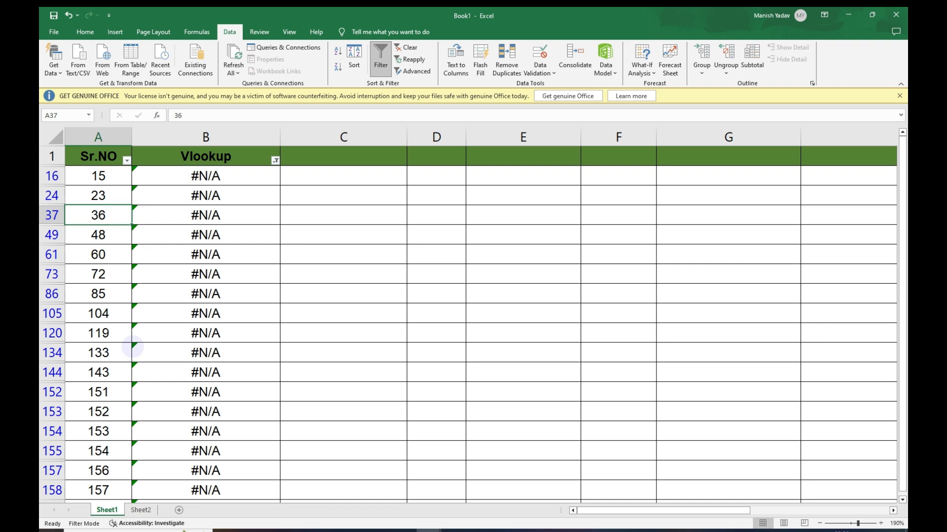
Remove the filter from Sheet1 and return to the first lookup formula in B2
{"action": "key", "text": "ctrl+shift+l"}
{"action": "key", "text": "Right"}
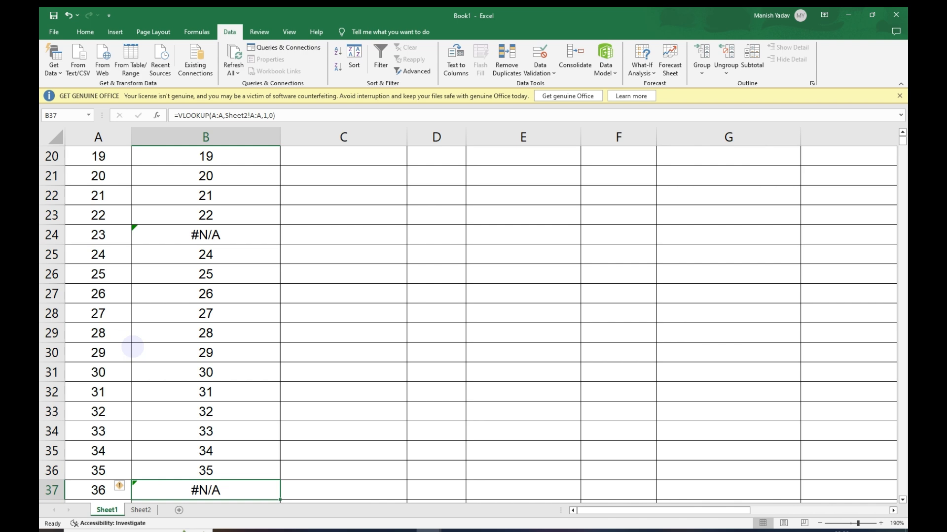
{"action": "key", "text": "Up"}
{"action": "key", "text": "Up"}
{"action": "key", "text": "Up"}
{"action": "key", "text": "Up"}
{"action": "key", "text": "Up"}
{"action": "key", "text": "Up"}
{"action": "key", "text": "Up"}
{"action": "key", "text": "Up"}
{"action": "key", "text": "Up"}
{"action": "key", "text": "Up"}
{"action": "key", "text": "Up"}
{"action": "key", "text": "Up"}
{"action": "key", "text": "Up"}
{"action": "key", "text": "Up"}
{"action": "key", "text": "Up"}
{"action": "key", "text": "Up"}
{"action": "key", "text": "Up"}
{"action": "key", "text": "Up"}
{"action": "key", "text": "Up"}
{"action": "key", "text": "Up"}
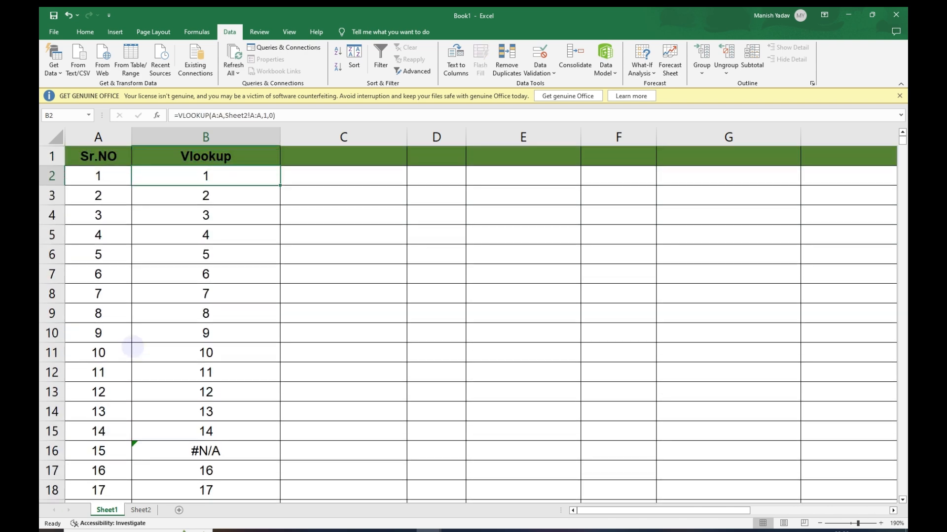
Copy serial number 1 from Sheet1 and search for it on Sheet2
{"action": "key", "text": "Left"}
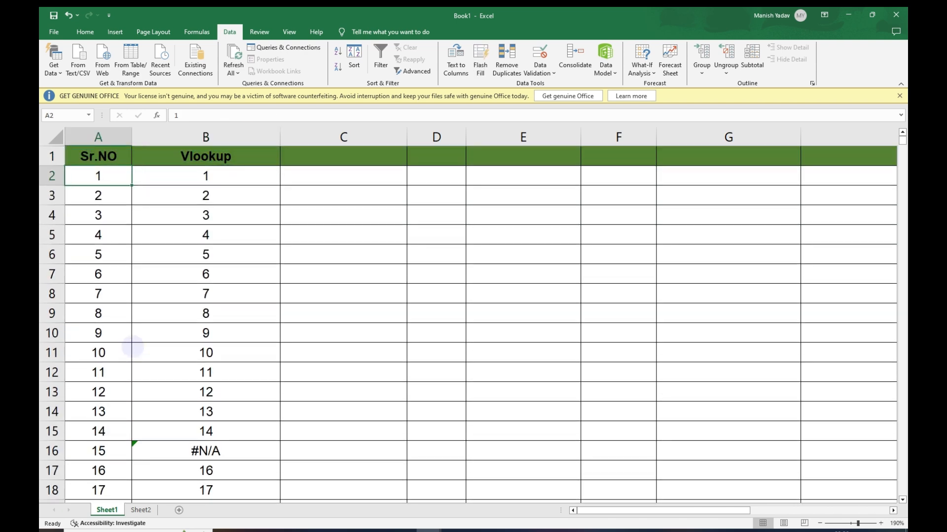
{"action": "key", "text": "ctrl+c"}
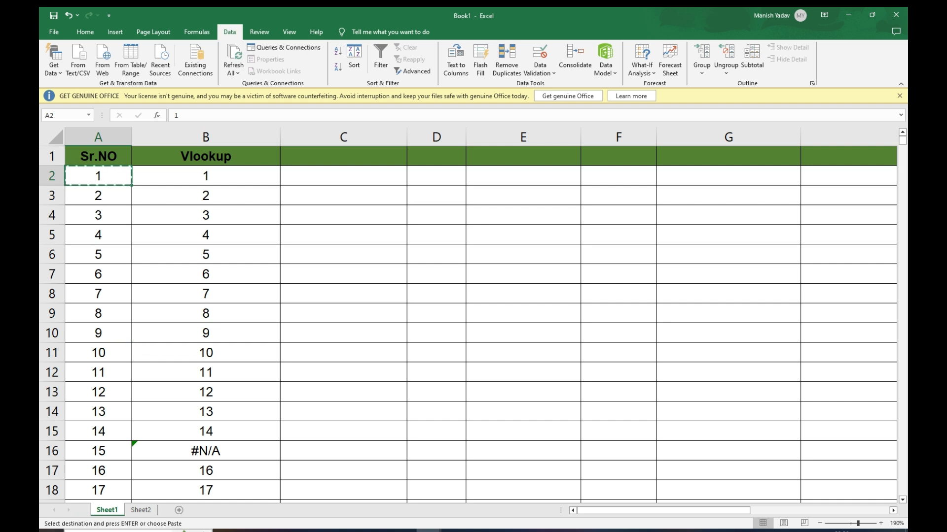
{"action": "left_click", "coordinate": [141, 510]}
{"action": "key", "text": "ctrl+f"}
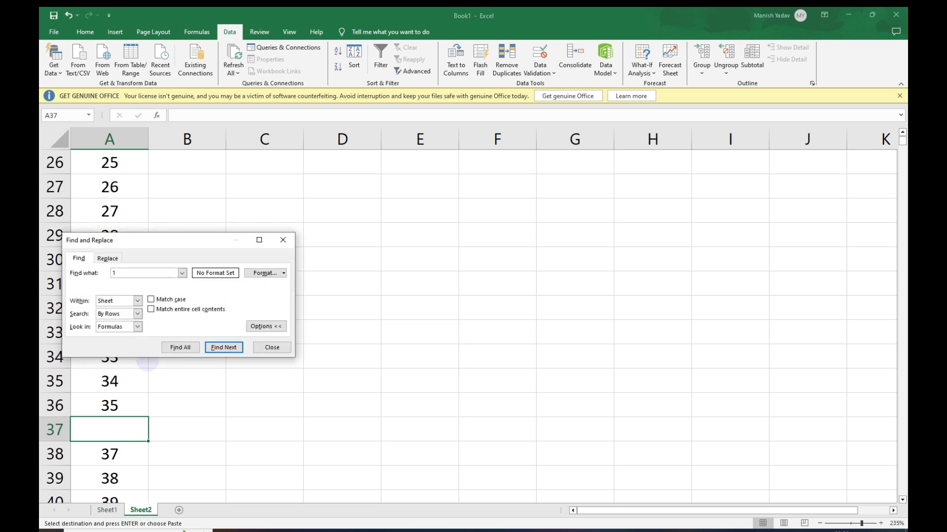
{"action": "key", "text": "Return"}
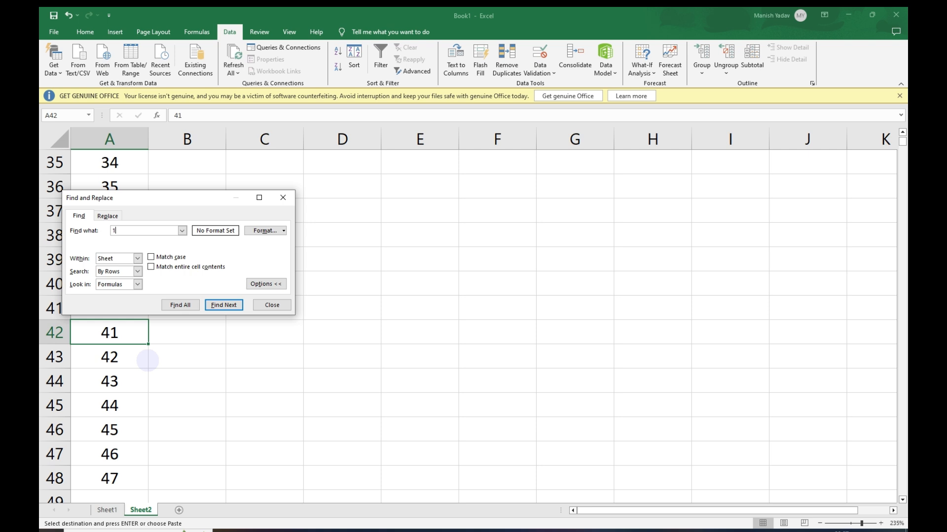
{"action": "key", "text": "Escape"}
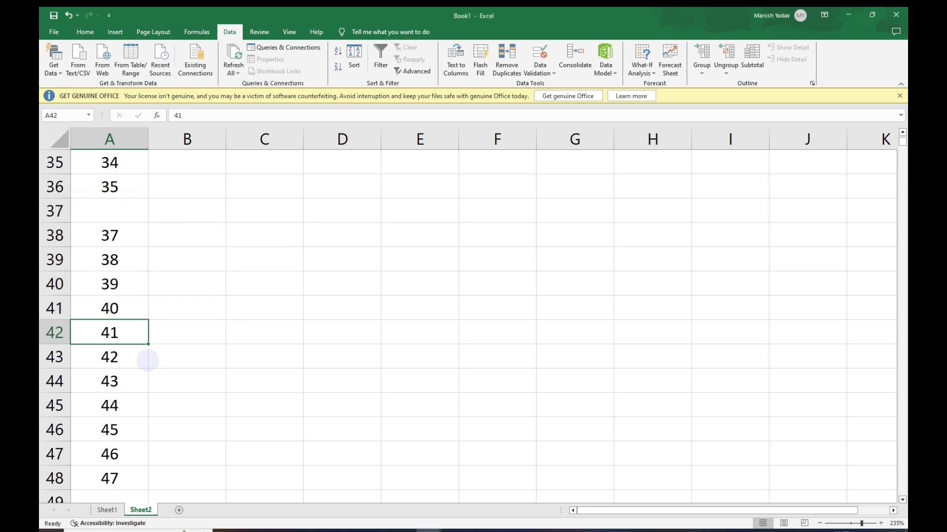
Copy serial number 9999 near the end of Sheet1's list and search for it on Sheet2
{"action": "key", "text": "ctrl+Page_Up"}
{"action": "key", "text": "ctrl+c"}
{"action": "key", "text": "Down"}
{"action": "key", "text": "Down"}
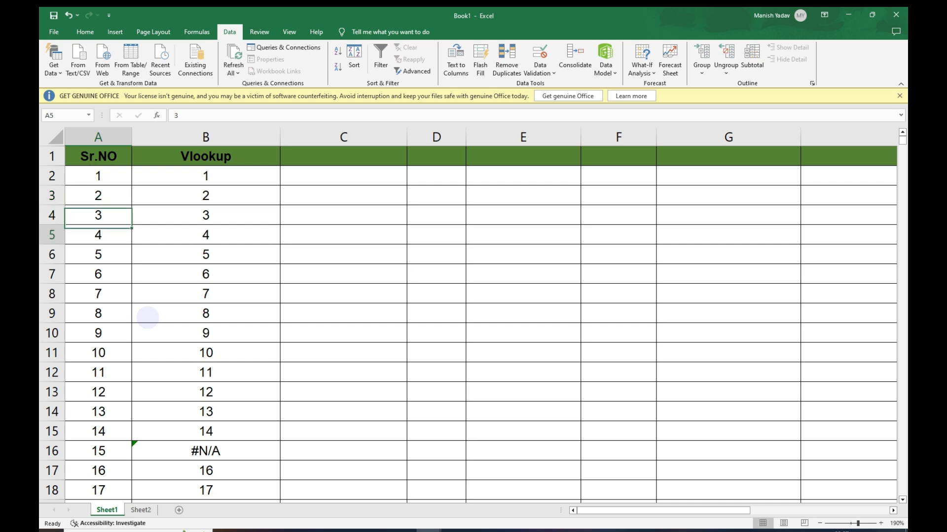
{"action": "key", "text": "ctrl+Down"}
{"action": "key", "text": "Up"}
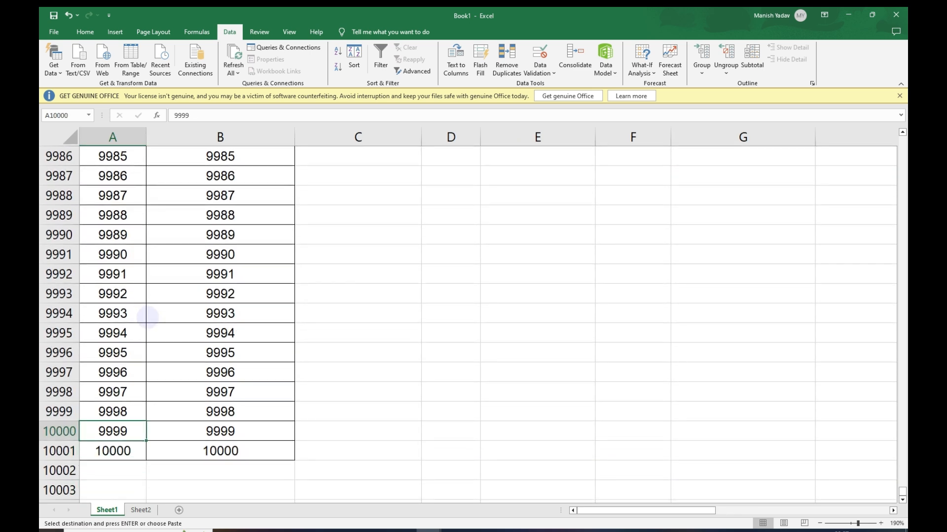
{"action": "key", "text": "ctrl+Page_Down"}
{"action": "key", "text": "Right"}
{"action": "key", "text": "ctrl+f"}
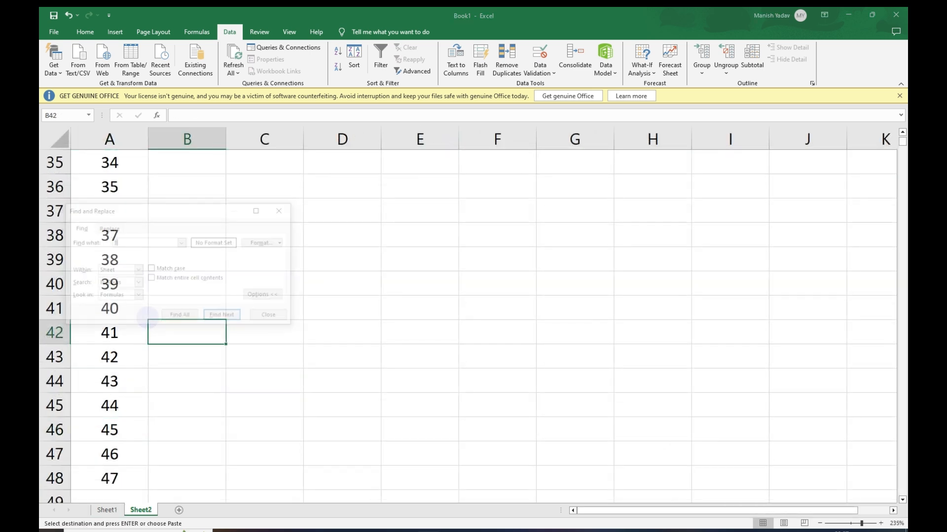
{"action": "type", "text": "9999"}
{"action": "key", "text": "Return"}
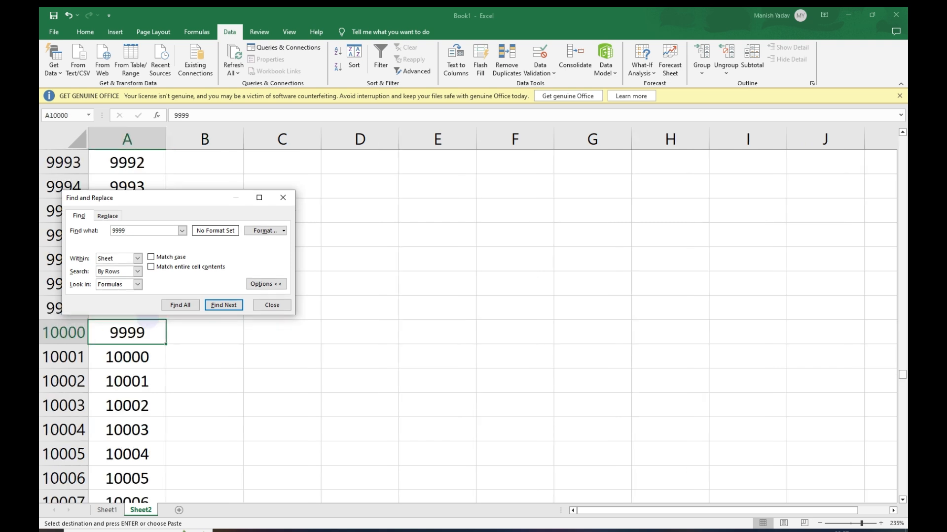
{"action": "key", "text": "Escape"}
{"action": "key", "text": "Right"}
{"action": "key", "text": "Left"}
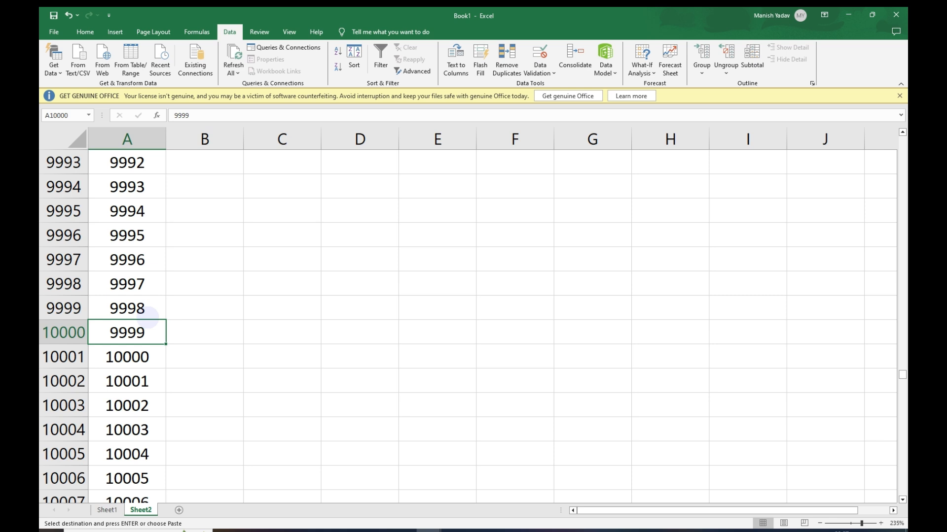
Copy serial number 9999 from A10000 on Sheet2 into the adjacent cell B10000
{"action": "key", "text": "Right"}
{"action": "key", "text": "Left"}
{"action": "key", "text": "ctrl+c"}
{"action": "key", "text": "Right"}
{"action": "key", "text": "ctrl+v"}
{"action": "key", "text": "Left"}
{"action": "key", "text": "Down"}
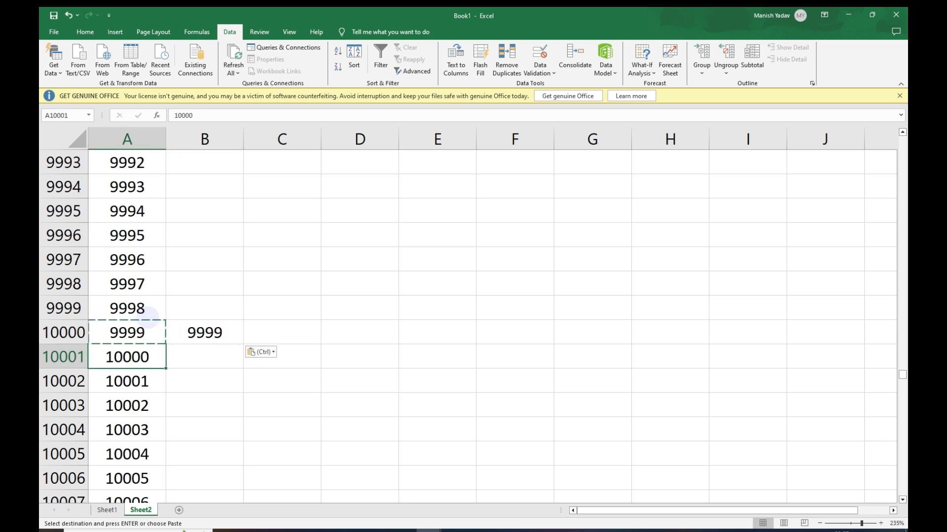
Copy serial number 9998 from Sheet1, find it on Sheet2 and paste it beside the match in B9999
{"action": "key", "text": "ctrl+Page_Up"}
{"action": "key", "text": "Up"}
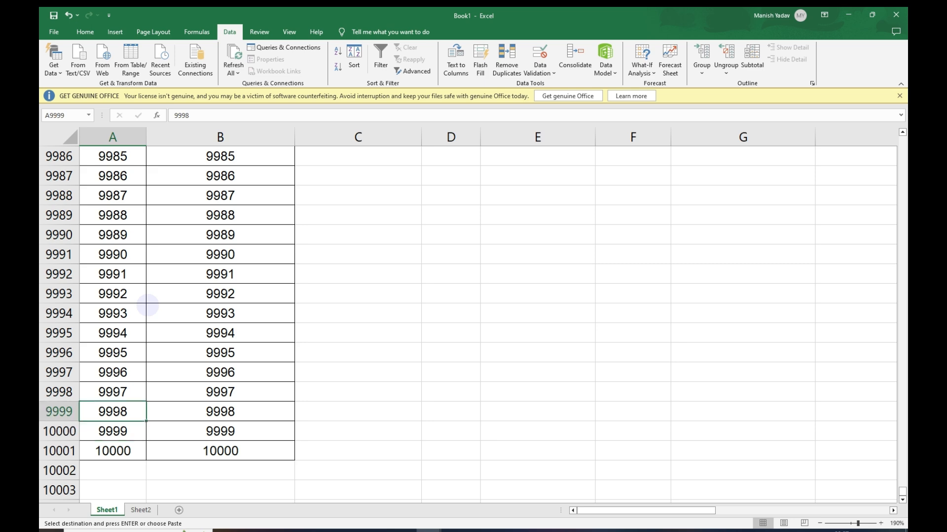
{"action": "key", "text": "ctrl+c"}
{"action": "key", "text": "ctrl+Page_Down"}
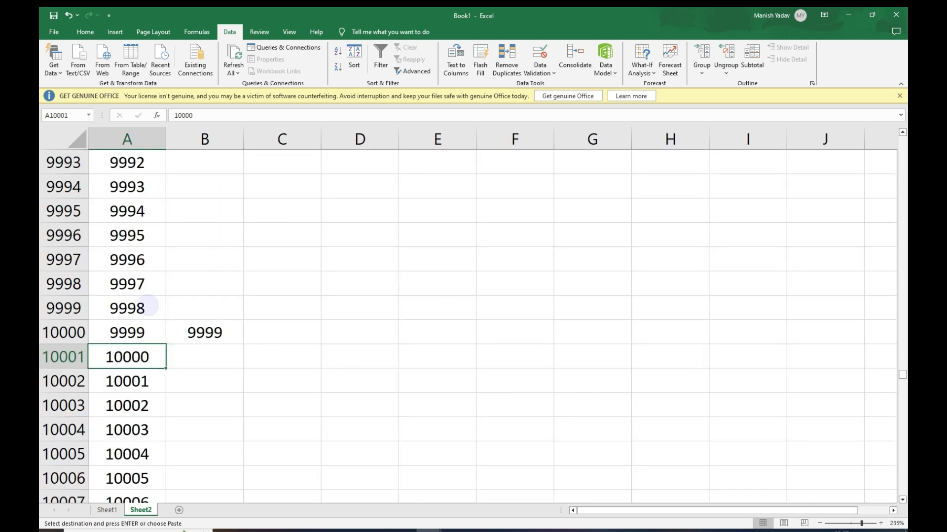
{"action": "key", "text": "Right"}
{"action": "key", "text": "ctrl+f"}
{"action": "key", "text": "ctrl+v"}
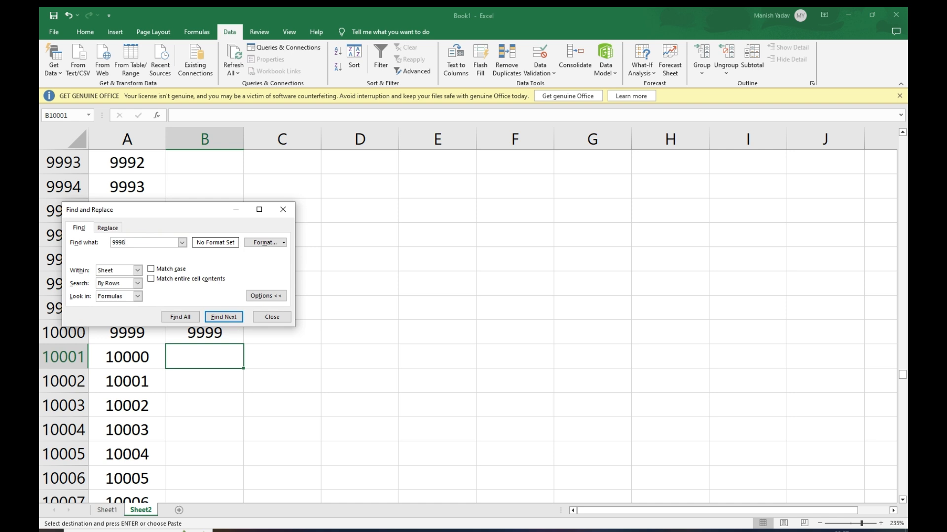
{"action": "key", "text": "Return"}
{"action": "key", "text": "Escape"}
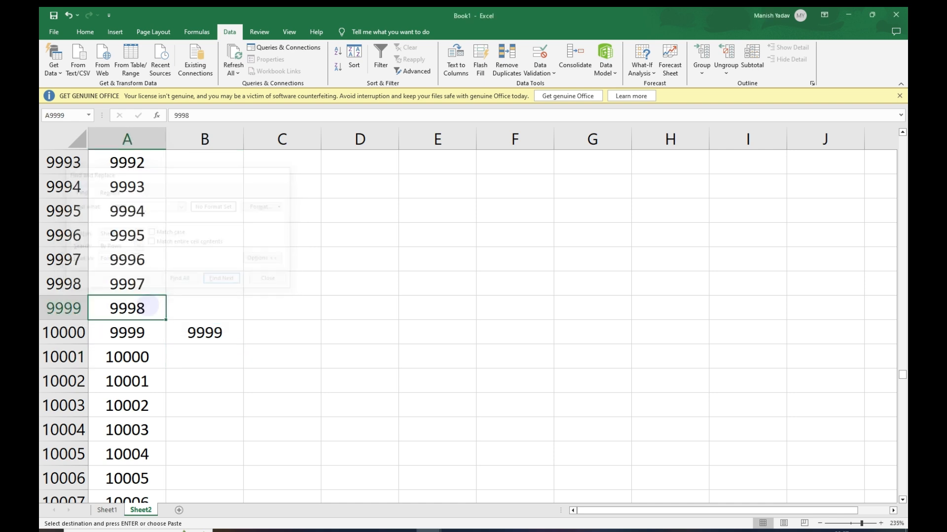
{"action": "key", "text": "Right"}
{"action": "key", "text": "ctrl+v"}
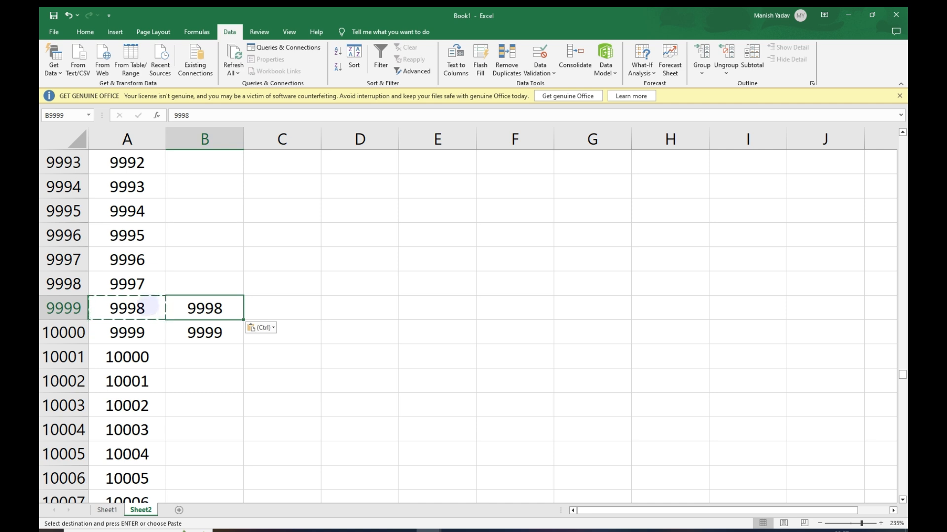
View the end of the serial number list on Sheet2 and return to its header row
{"action": "key", "text": "Down"}
{"action": "key", "text": "Left"}
{"action": "key", "text": "Down"}
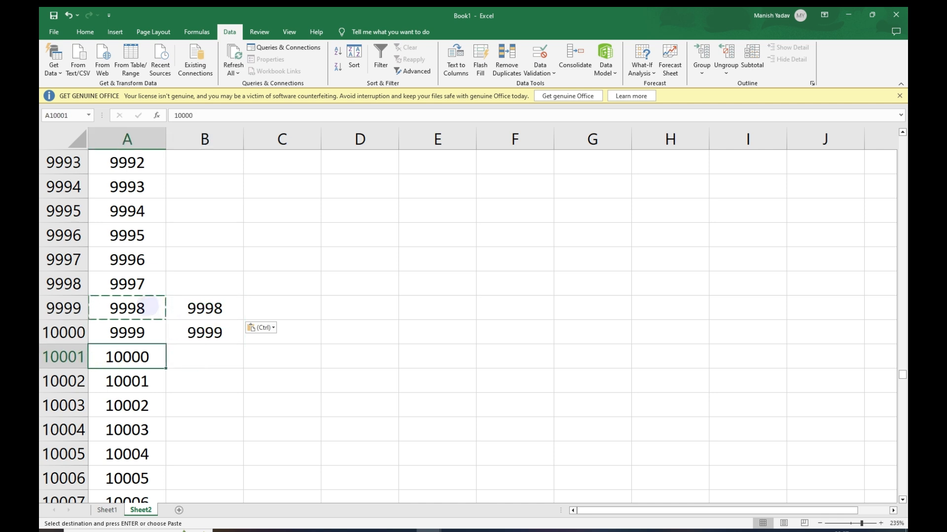
{"action": "key", "text": "ctrl+Down"}
{"action": "key", "text": "Down"}
{"action": "key", "text": "Down"}
{"action": "key", "text": "Up"}
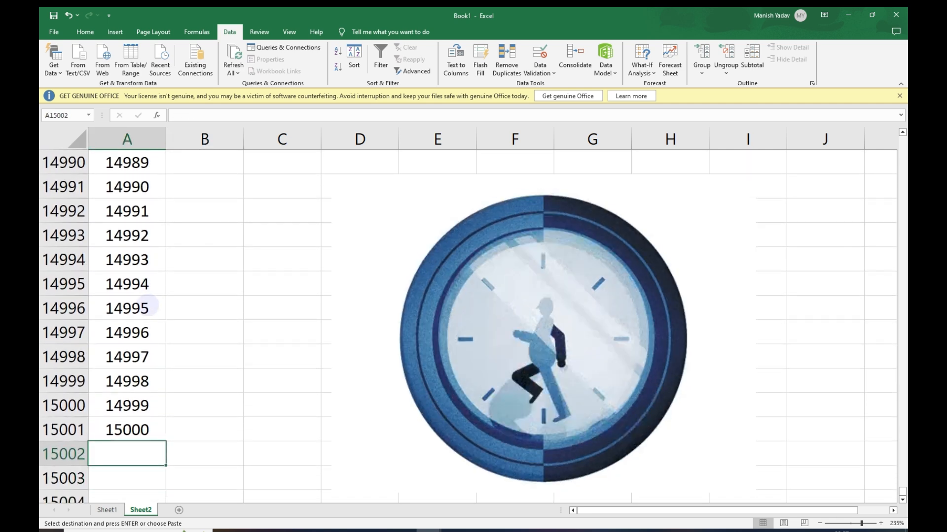
{"action": "key", "text": "Up"}
{"action": "key", "text": "ctrl+Up"}
{"action": "key", "text": "ctrl+Up"}
{"action": "key", "text": "ctrl+Up"}
{"action": "key", "text": "ctrl+Up"}
{"action": "key", "text": "ctrl+Up"}
{"action": "key", "text": "ctrl+Up"}
{"action": "key", "text": "ctrl+Up"}
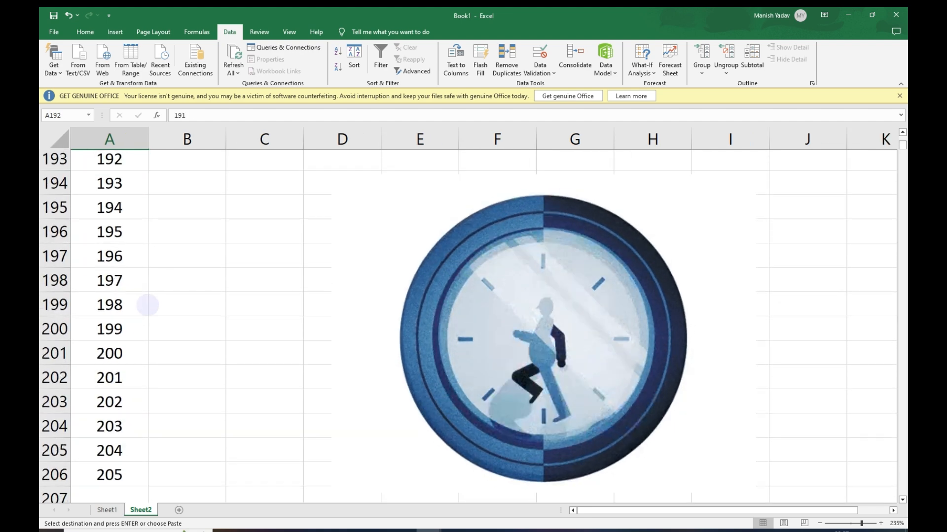
{"action": "key", "text": "Right"}
{"action": "key", "text": "ctrl+Up"}
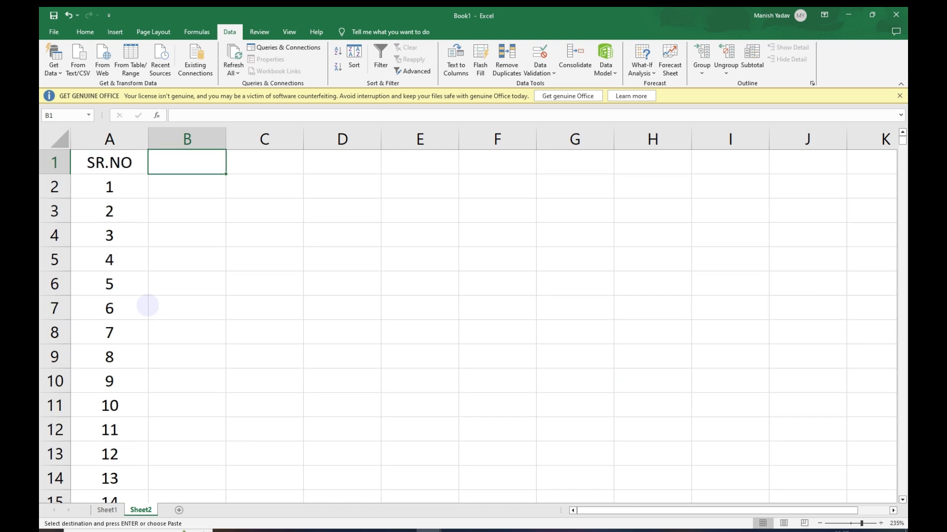
{"action": "key", "text": "Left"}
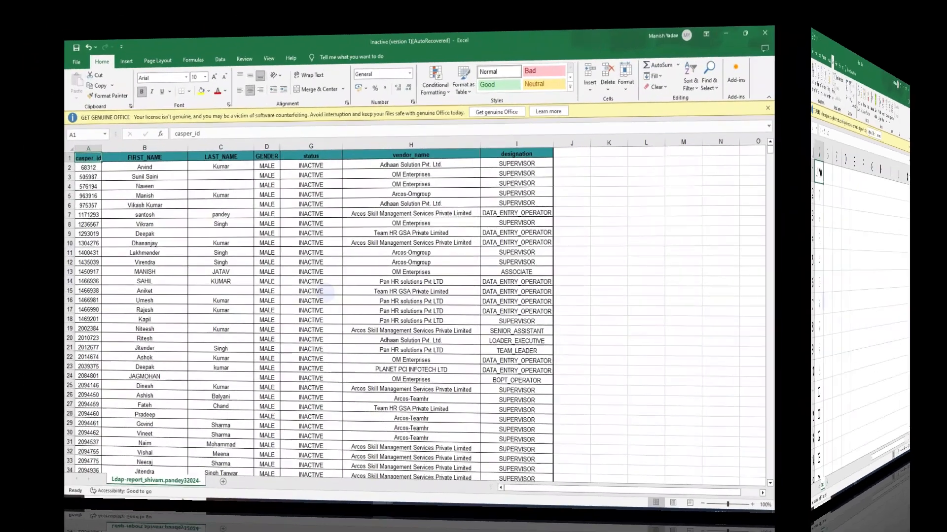
Switch to the Inactive workbook, view the last record of the employee list and return to its header row
{"action": "key", "text": "ctrl+Down"}
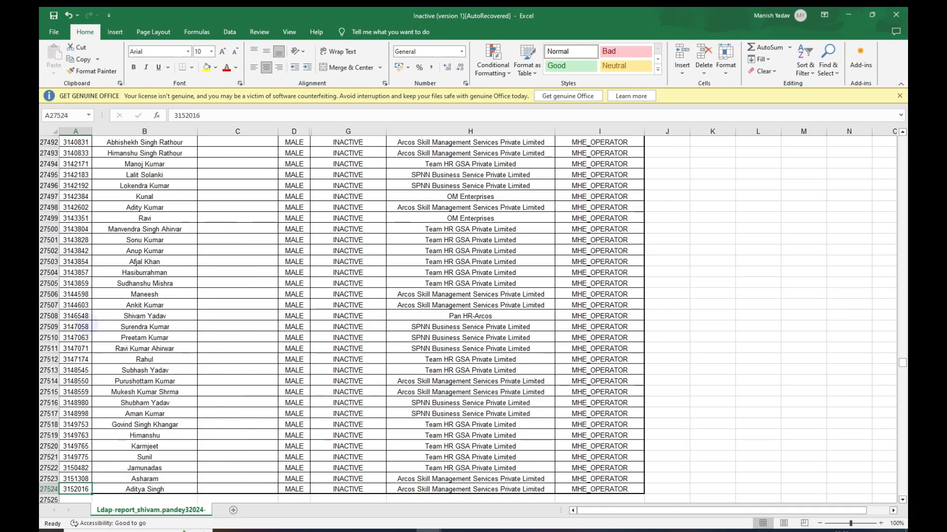
{"action": "key", "text": "Down"}
{"action": "key", "text": "Up"}
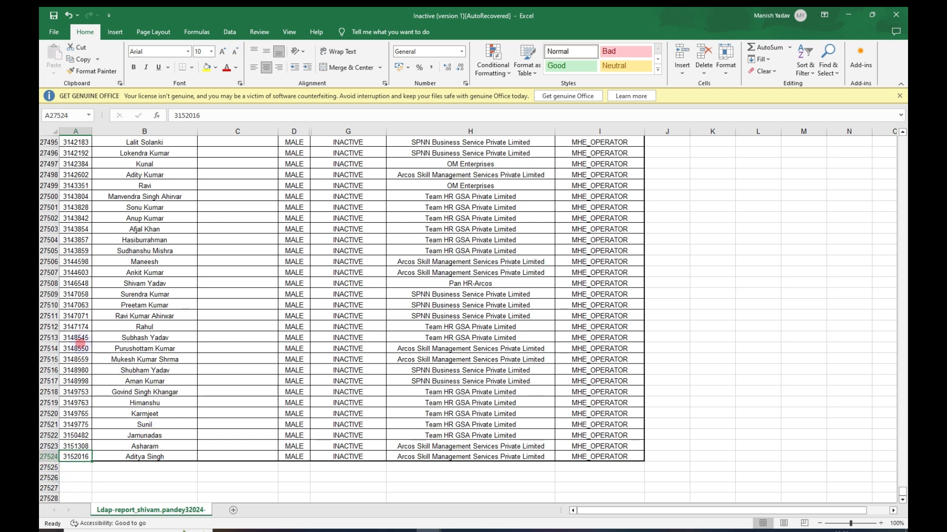
{"action": "key", "text": "ctrl+Up"}
Copy the casper_id values in A15:A39 of the employee list into a new sheet, starting at A2
{"action": "key", "text": "Down"}
{"action": "key", "text": "Down"}
{"action": "key", "text": "Down"}
{"action": "key", "text": "Down"}
{"action": "key", "text": "Down"}
{"action": "key", "text": "Down"}
{"action": "key", "text": "Down"}
{"action": "key", "text": "Down"}
{"action": "key", "text": "Down"}
{"action": "key", "text": "Down"}
{"action": "key", "text": "Down"}
{"action": "key", "text": "Down"}
{"action": "key", "text": "Down"}
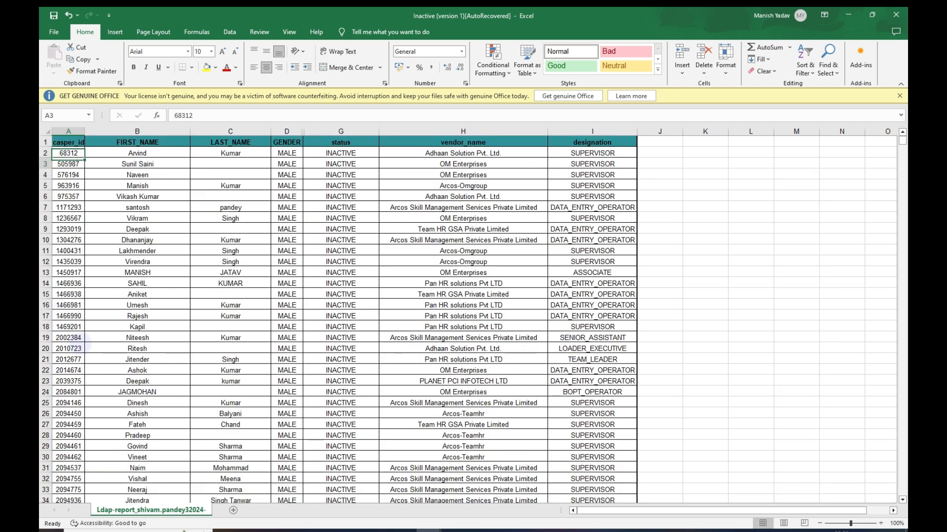
{"action": "key", "text": "shift+Down"}
{"action": "key", "text": "shift+Down"}
{"action": "key", "text": "shift+Down"}
{"action": "key", "text": "shift+Down"}
{"action": "key", "text": "shift+Down"}
{"action": "key", "text": "shift+Down"}
{"action": "key", "text": "shift+Down"}
{"action": "key", "text": "shift+Down"}
{"action": "key", "text": "shift+Down"}
{"action": "key", "text": "shift+Down"}
{"action": "key", "text": "shift+Down"}
{"action": "key", "text": "shift+Down"}
{"action": "key", "text": "shift+Down"}
{"action": "key", "text": "shift+Down"}
{"action": "key", "text": "shift+Down"}
{"action": "key", "text": "shift+Down"}
{"action": "key", "text": "shift+Down"}
{"action": "key", "text": "shift+Down"}
{"action": "key", "text": "shift+Down"}
{"action": "key", "text": "shift+Down"}
{"action": "key", "text": "shift+Down"}
{"action": "key", "text": "shift+Down"}
{"action": "key", "text": "shift+Down"}
{"action": "key", "text": "shift+Down"}
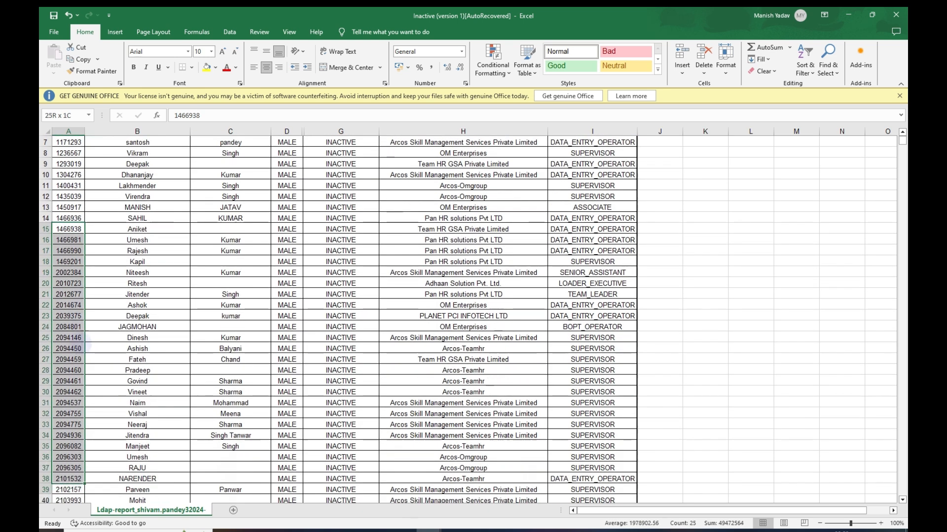
{"action": "key", "text": "ctrl+c"}
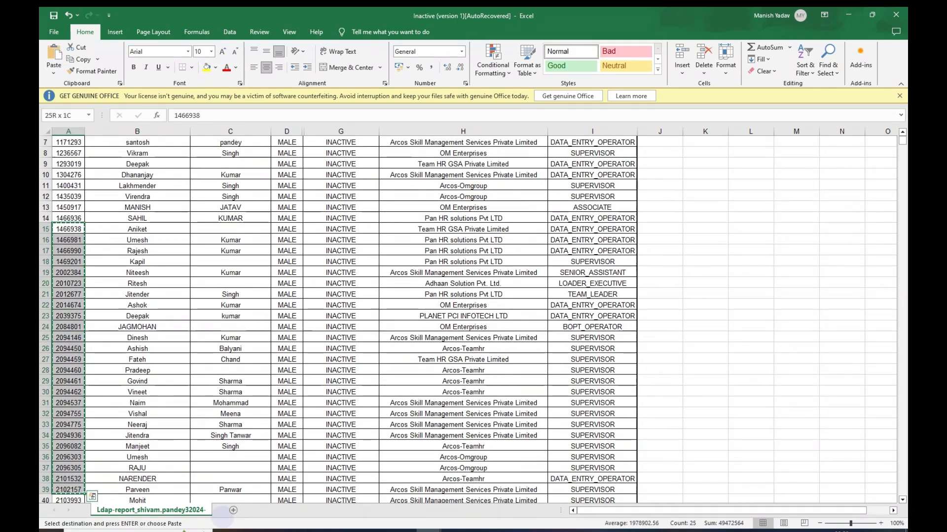
{"action": "left_click", "coordinate": [234, 510]}
{"action": "left_click", "coordinate": [73, 149]}
{"action": "key", "text": "ctrl+v"}
Add further blocks of casper_id values from the employee list, including A61:A1120, to the list on Sheet1
{"action": "key", "text": "ctrl+Page_Up"}
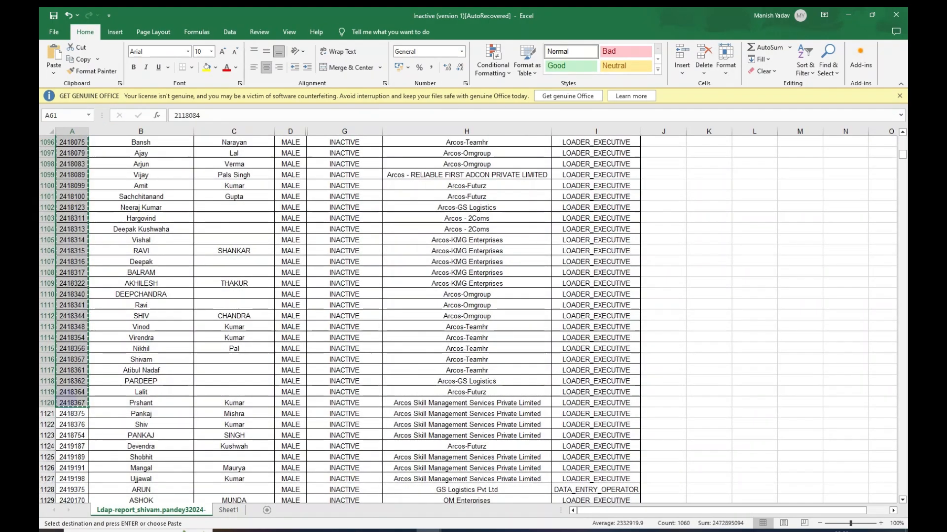
{"action": "key", "text": "ctrl+Page_Down"}
{"action": "key", "text": "ctrl+Page_Up"}
{"action": "key", "text": "ctrl+Page_Down"}
{"action": "key", "text": "ctrl+Page_Up"}
{"action": "key", "text": "ctrl+Page_Down"}
{"action": "key", "text": "ctrl+Page_Up"}
Copy the casper_id, FIRST_NAME, vendor_name, GENDER and designation headings into row 1 of Sheet1 and fit the columns to their contents
{"action": "key", "text": "ctrl+c"}
{"action": "key", "text": "Right"}
{"action": "key", "text": "Left"}
{"action": "key", "text": "Left"}
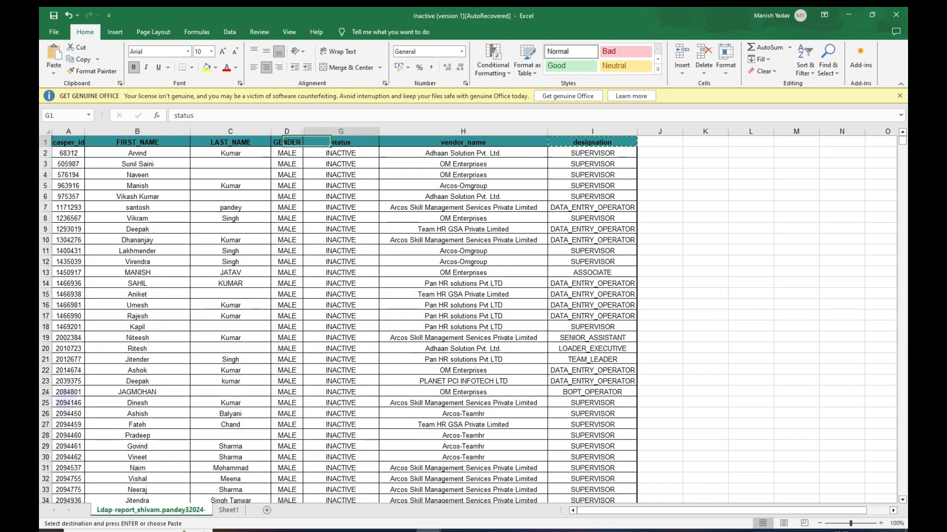
{"action": "key", "text": "Left"}
{"action": "key", "text": "ctrl+c"}
{"action": "key", "text": "ctrl+Page_Down"}
{"action": "key", "text": "ctrl+v"}
{"action": "key", "text": "ctrl+a"}
{"action": "left_click", "coordinate": [725, 60]}
{"action": "left_click", "coordinate": [154, 247]}
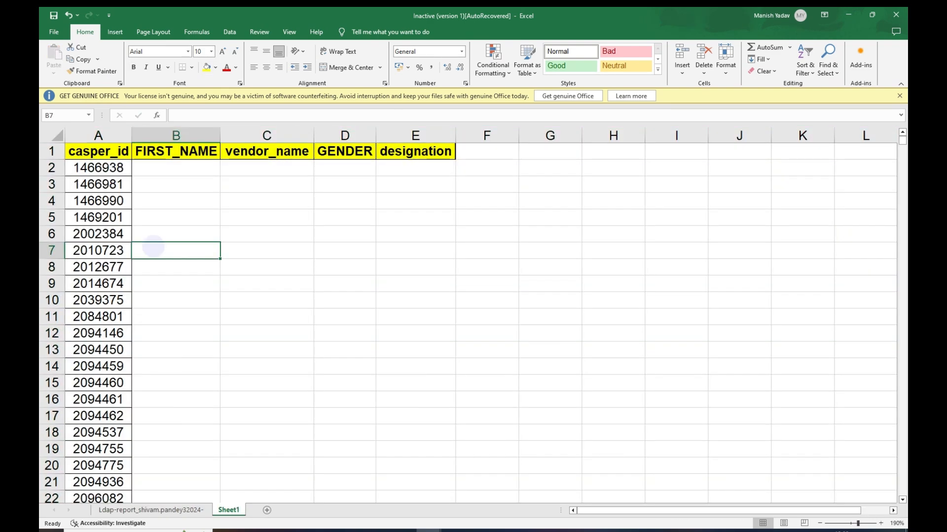
Examine the casper_id list and the empty FIRST_NAME, vendor_name, GENDER and designation columns on Sheet1
{"action": "left_click_drag", "start_coordinate": [102, 186], "coordinate": [98, 382]}
{"action": "left_click", "coordinate": [104, 267]}
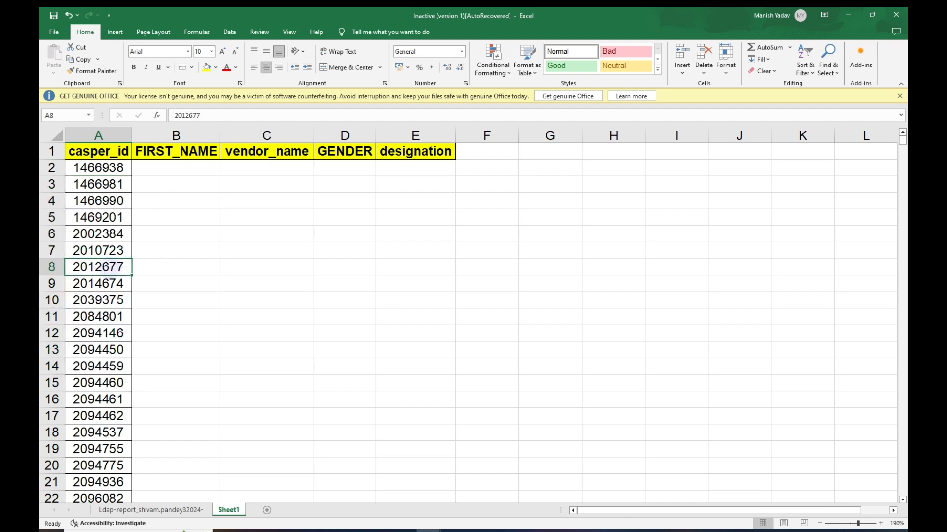
{"action": "left_click", "coordinate": [112, 168]}
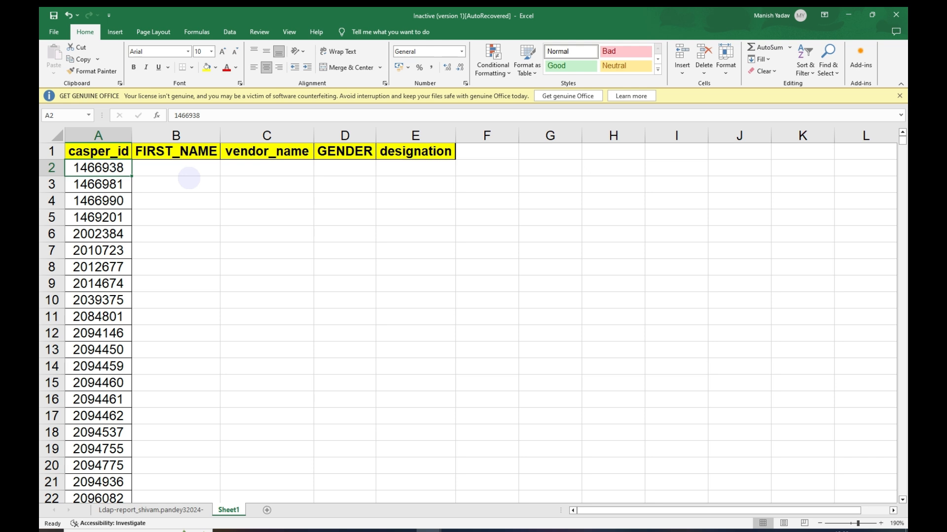
{"action": "left_click_drag", "start_coordinate": [176, 213], "coordinate": [176, 199]}
{"action": "left_click_drag", "start_coordinate": [117, 167], "coordinate": [279, 170]}
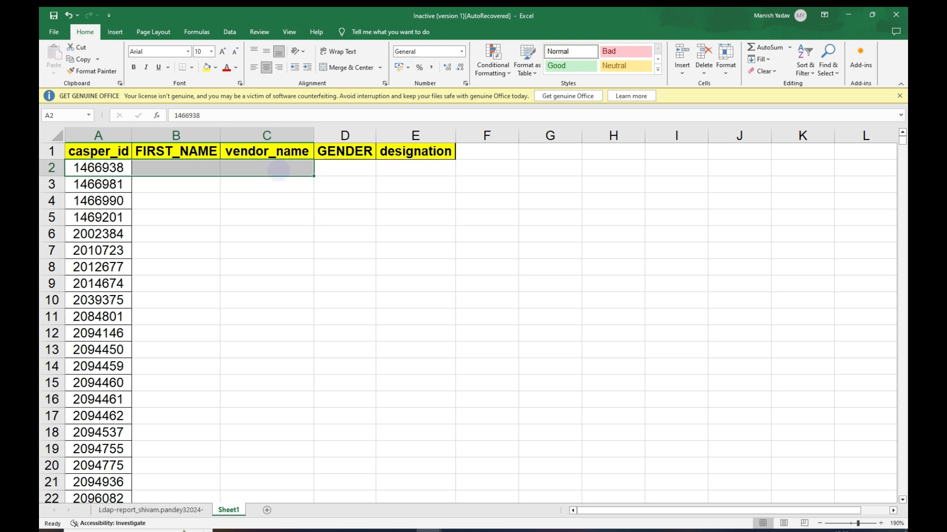
{"action": "left_click", "coordinate": [279, 169]}
{"action": "left_click", "coordinate": [223, 197]}
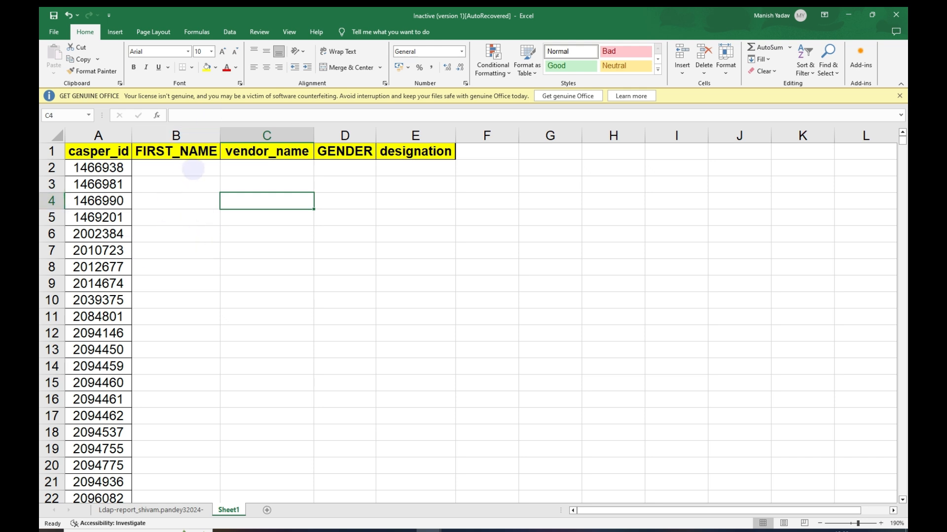
{"action": "left_click_drag", "start_coordinate": [187, 153], "coordinate": [276, 283]}
{"action": "left_click_drag", "start_coordinate": [345, 151], "coordinate": [344, 286]}
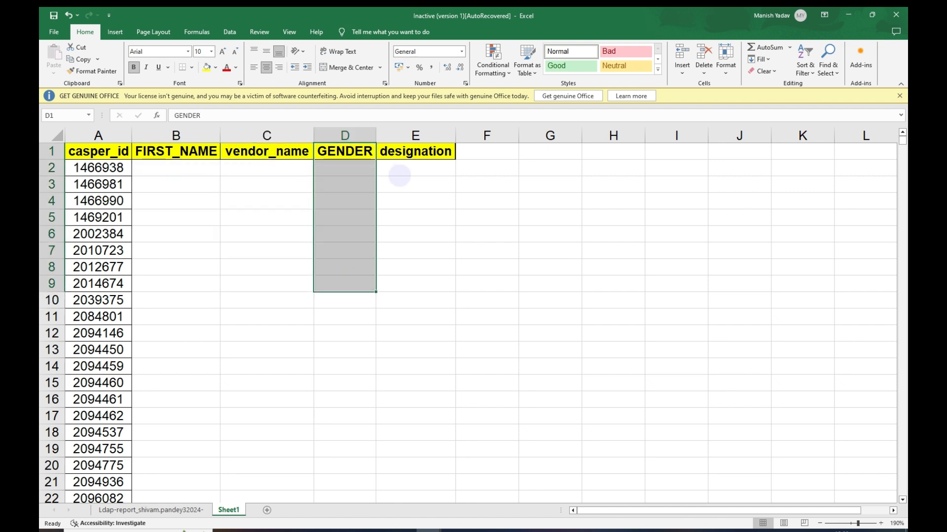
{"action": "left_click_drag", "start_coordinate": [410, 151], "coordinate": [408, 298]}
{"action": "left_click", "coordinate": [101, 330]}
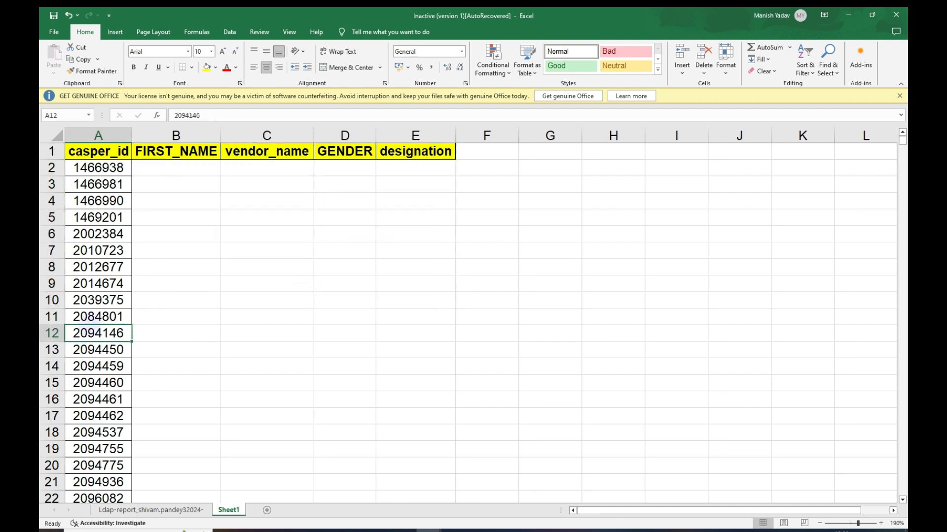
Check how far the casper_id list on Sheet1 and the rows of the employee list extend
{"action": "key", "text": "ctrl+Down"}
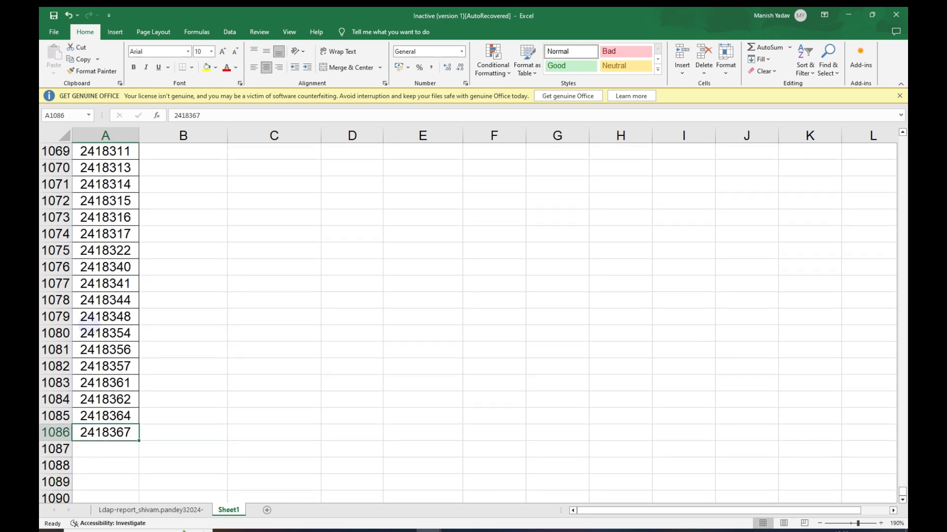
{"action": "key", "text": "ctrl+Page_Up"}
{"action": "key", "text": "ctrl+Down"}
{"action": "key", "text": "Down"}
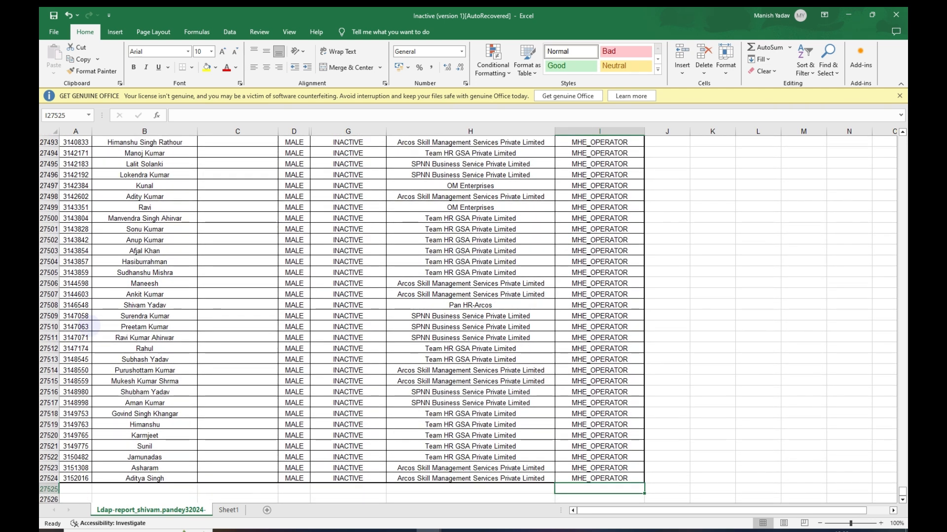
{"action": "key", "text": "ctrl+Up"}
{"action": "key", "text": "ctrl+Up"}
{"action": "key", "text": "Right"}
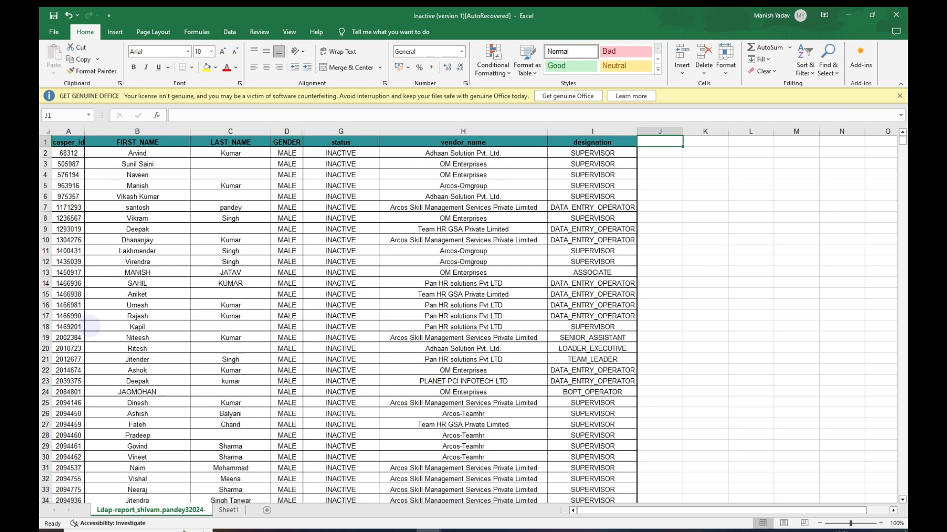
Review the column headings on Sheet1 from casper_id through designation and the empty FIRST_NAME cell B2
{"action": "key", "text": "ctrl+Page_Down"}
{"action": "key", "text": "ctrl+Home"}
{"action": "key", "text": "Right"}
{"action": "key", "text": "Right"}
{"action": "key", "text": "Right"}
{"action": "key", "text": "Right"}
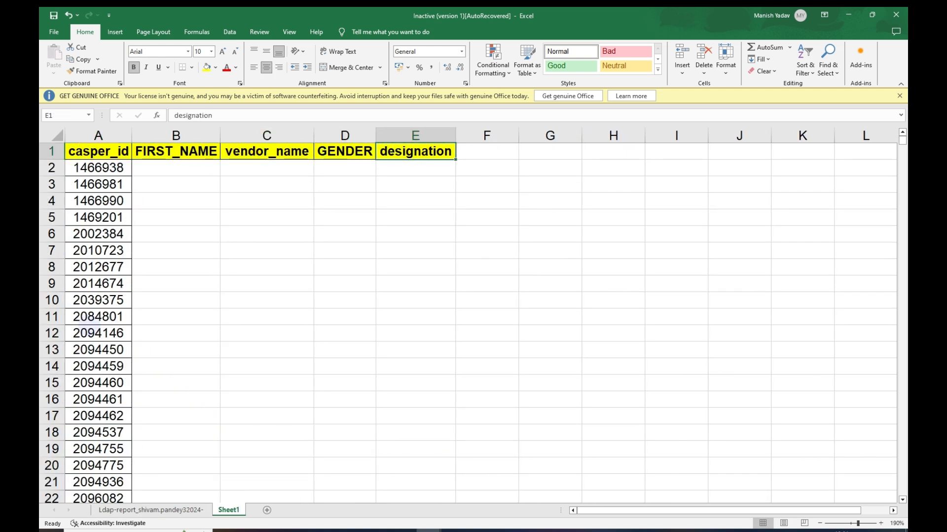
{"action": "key", "text": "Home"}
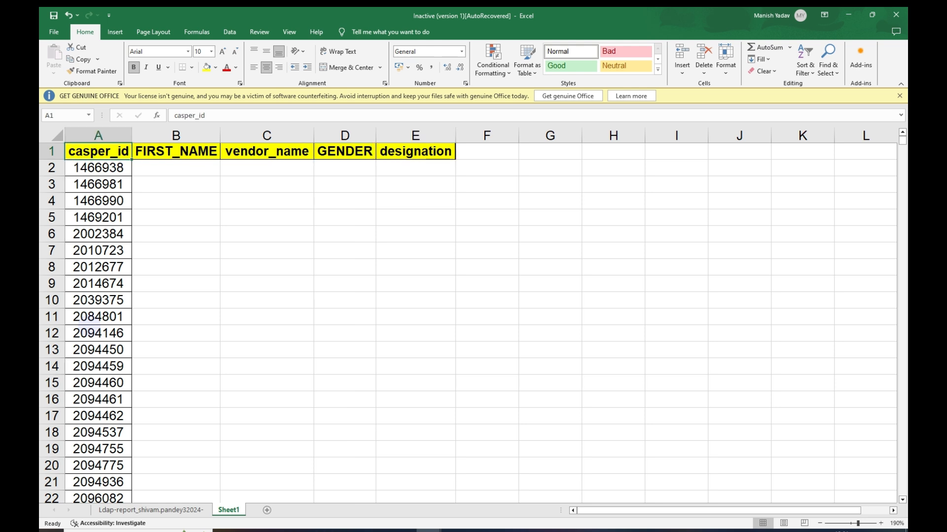
{"action": "key", "text": "Right"}
{"action": "key", "text": "Down"}
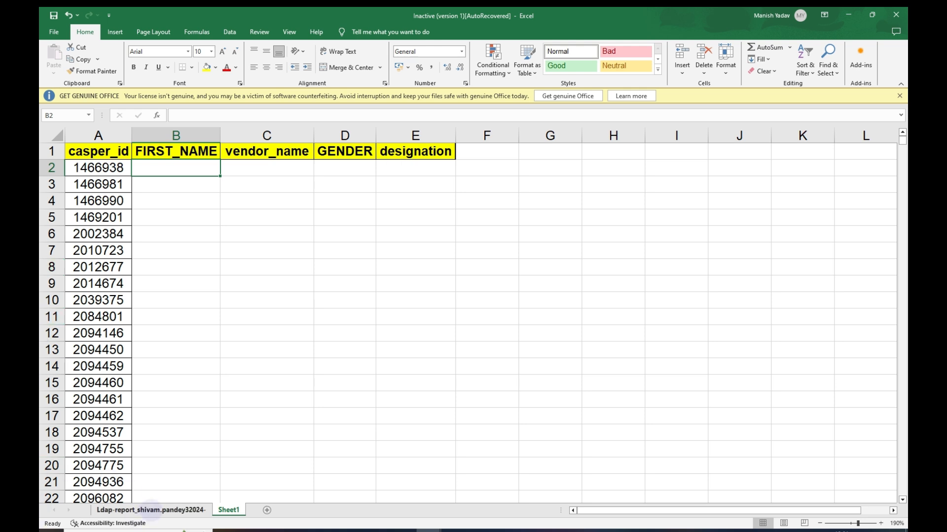
Compare the casper_id values on Sheet1 with the casper_id column in the employee list
{"action": "left_click_drag", "start_coordinate": [99, 218], "coordinate": [108, 456]}
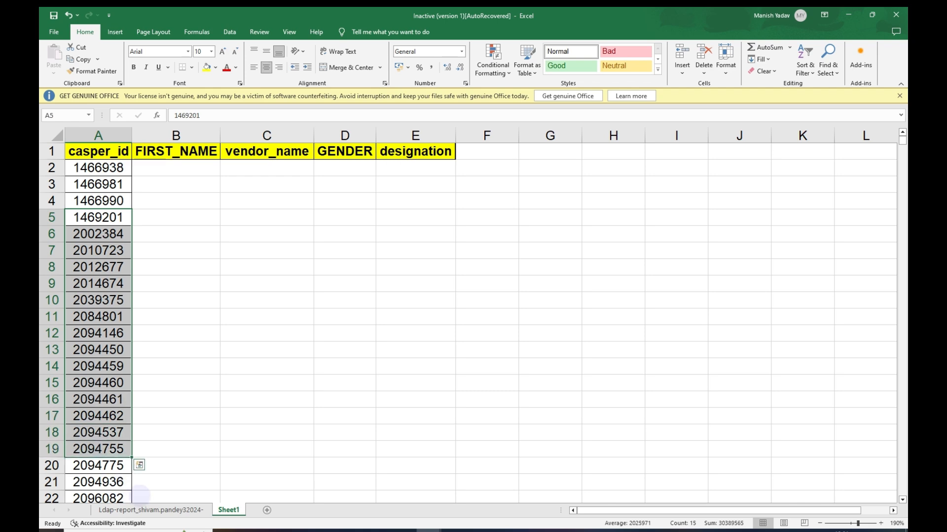
{"action": "left_click", "coordinate": [150, 510]}
{"action": "left_click_drag", "start_coordinate": [69, 185], "coordinate": [91, 393]}
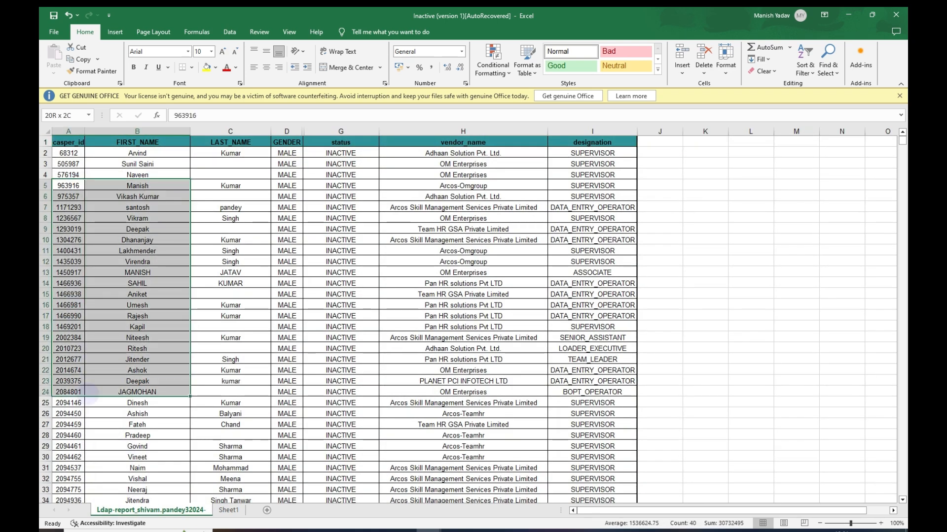
{"action": "left_click", "coordinate": [228, 509]}
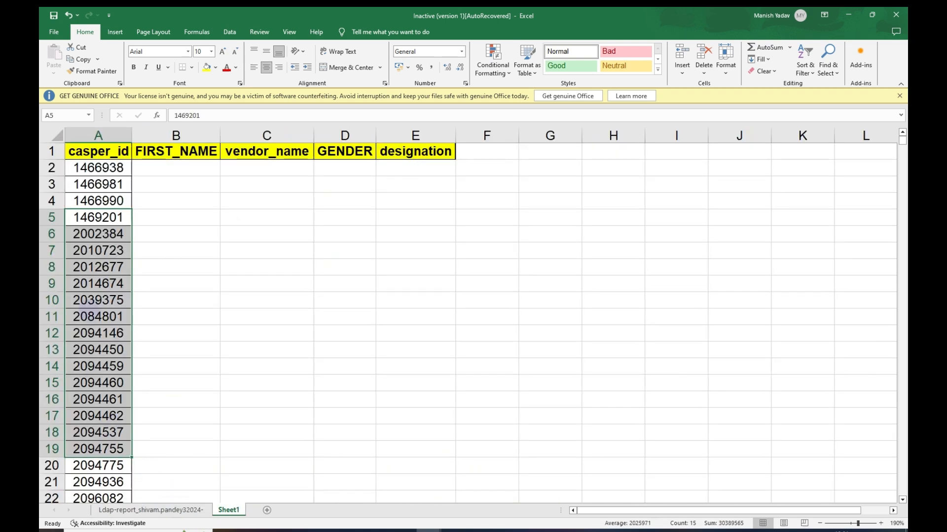
{"action": "left_click", "coordinate": [90, 284]}
{"action": "left_click", "coordinate": [151, 510]}
{"action": "left_click_drag", "start_coordinate": [74, 227], "coordinate": [74, 307]}
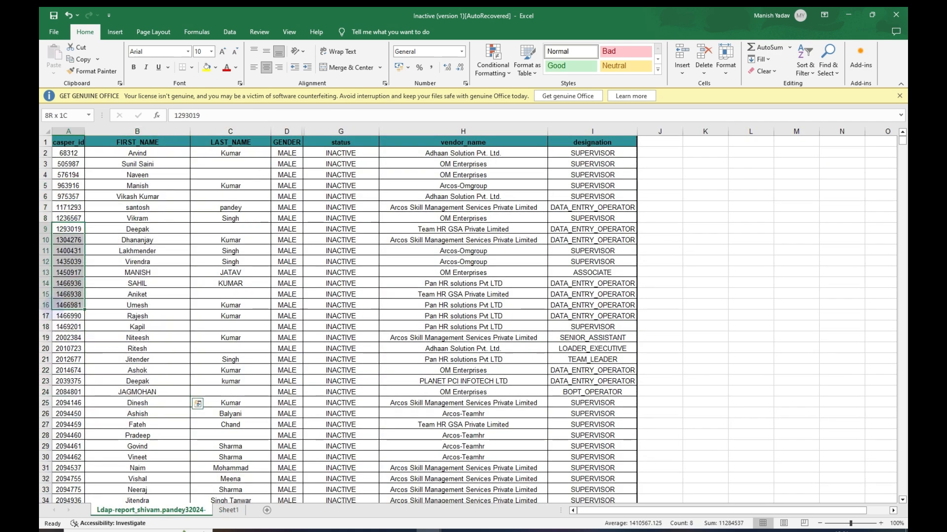
{"action": "left_click", "coordinate": [168, 269]}
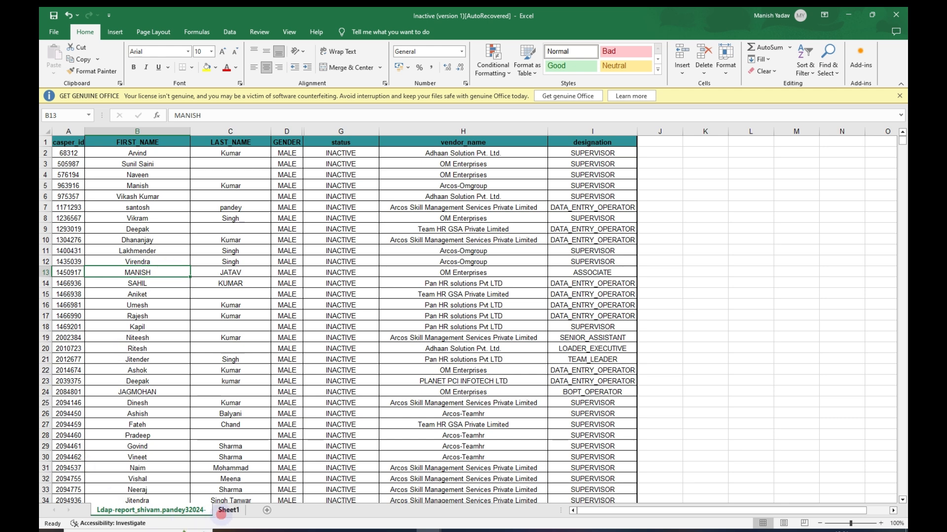
Examine which fields Sheet1 needs for each casper_id: FIRST_NAME, vendor_name, GENDER and designation
{"action": "left_click", "coordinate": [220, 512]}
{"action": "left_click", "coordinate": [163, 218]}
{"action": "left_click", "coordinate": [162, 152]}
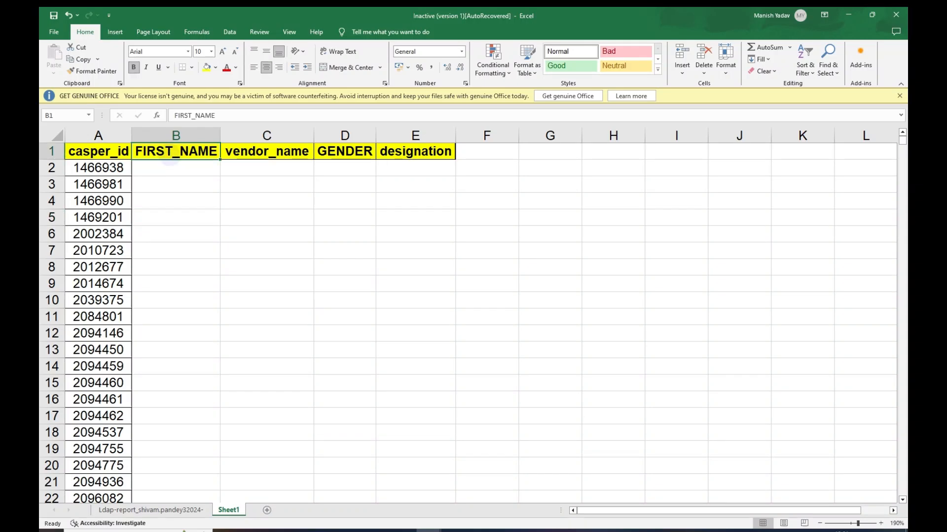
{"action": "left_click", "coordinate": [264, 153]}
{"action": "left_click", "coordinate": [345, 153]}
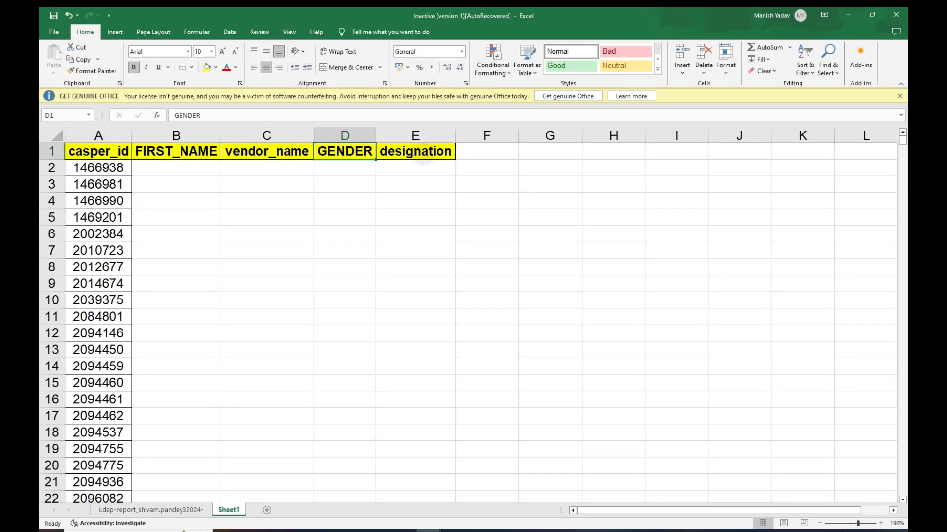
{"action": "left_click", "coordinate": [416, 154]}
{"action": "left_click_drag", "start_coordinate": [166, 153], "coordinate": [408, 238]}
{"action": "left_click_drag", "start_coordinate": [90, 154], "coordinate": [100, 267]}
{"action": "left_click_drag", "start_coordinate": [156, 154], "coordinate": [567, 326]}
Examine the casper_id, FIRST_NAME, GENDER, vendor_name and designation columns as they are ordered in the employee list
{"action": "left_click", "coordinate": [141, 511]}
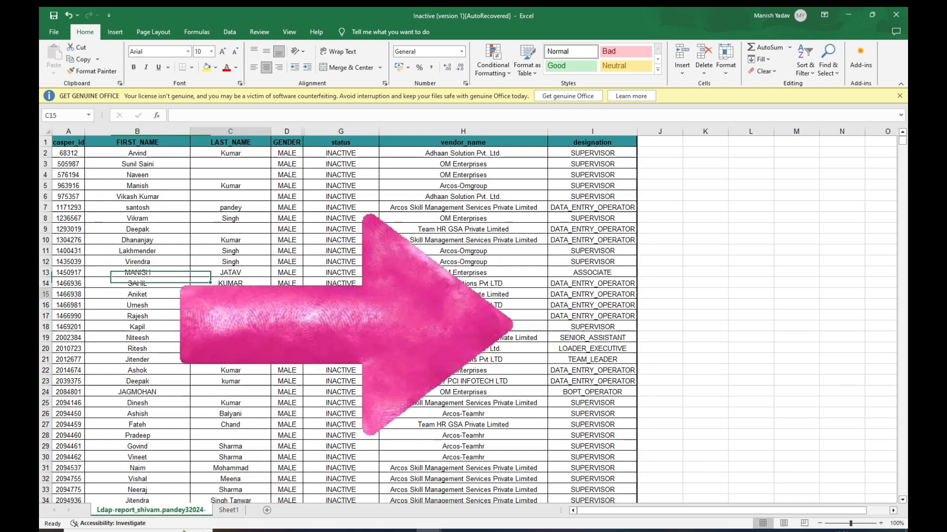
{"action": "left_click_drag", "start_coordinate": [68, 143], "coordinate": [69, 230]}
{"action": "left_click", "coordinate": [69, 262]}
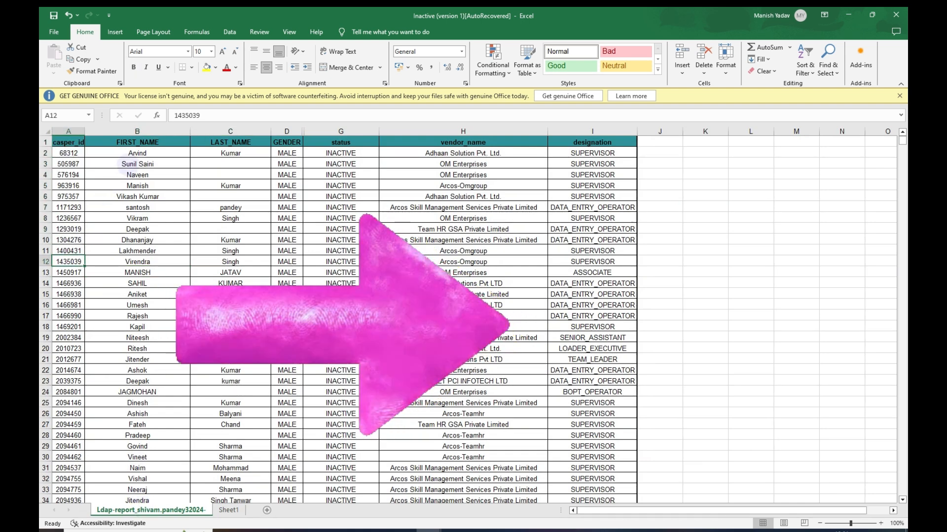
{"action": "left_click_drag", "start_coordinate": [134, 143], "coordinate": [137, 240]}
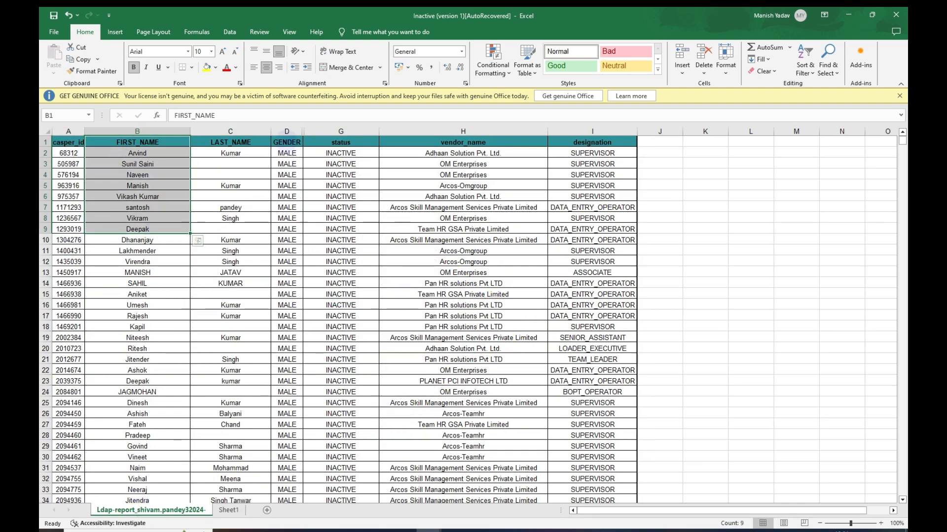
{"action": "left_click_drag", "start_coordinate": [286, 143], "coordinate": [286, 219]}
{"action": "left_click_drag", "start_coordinate": [463, 143], "coordinate": [466, 240]}
{"action": "left_click_drag", "start_coordinate": [592, 143], "coordinate": [591, 208]}
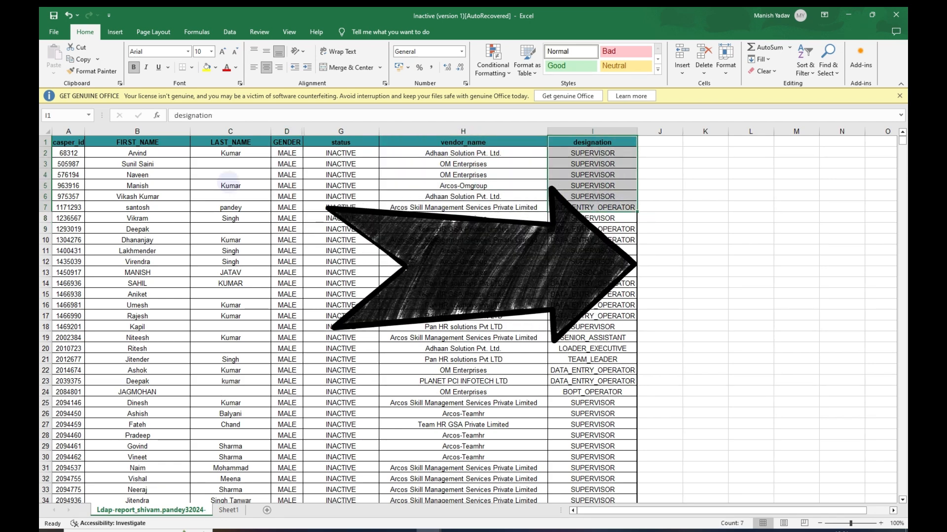
{"action": "left_click_drag", "start_coordinate": [137, 142], "coordinate": [591, 305]}
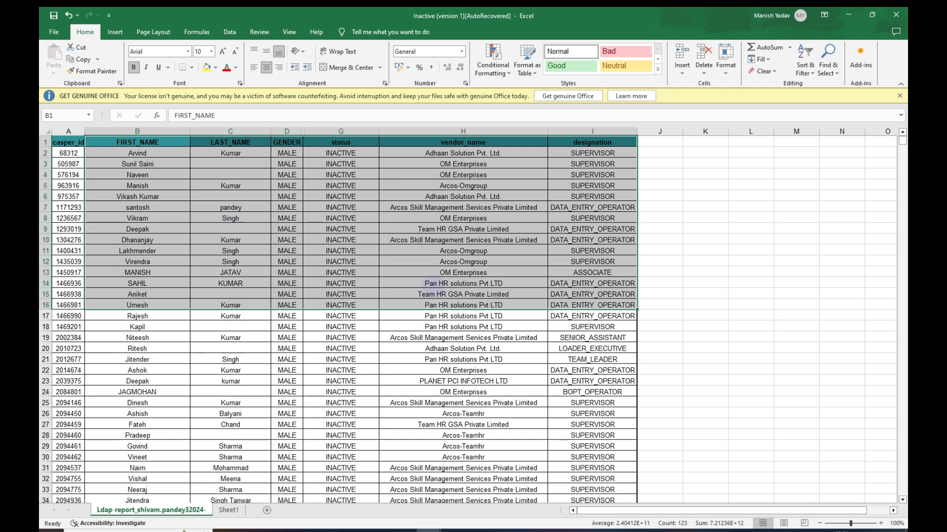
Insert a blank column before casper_id in the employee list and move the FIRST_NAME column into it
{"action": "left_click", "coordinate": [71, 228]}
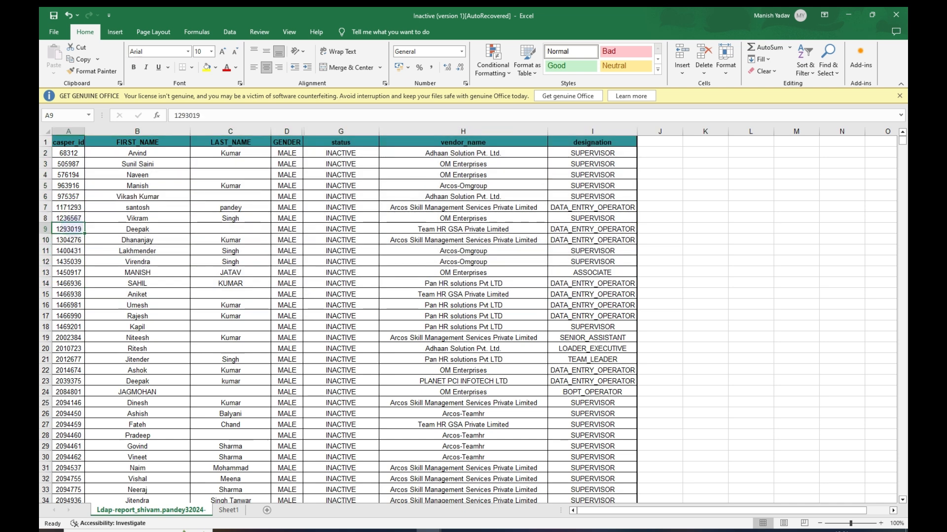
{"action": "key", "text": "ctrl+space"}
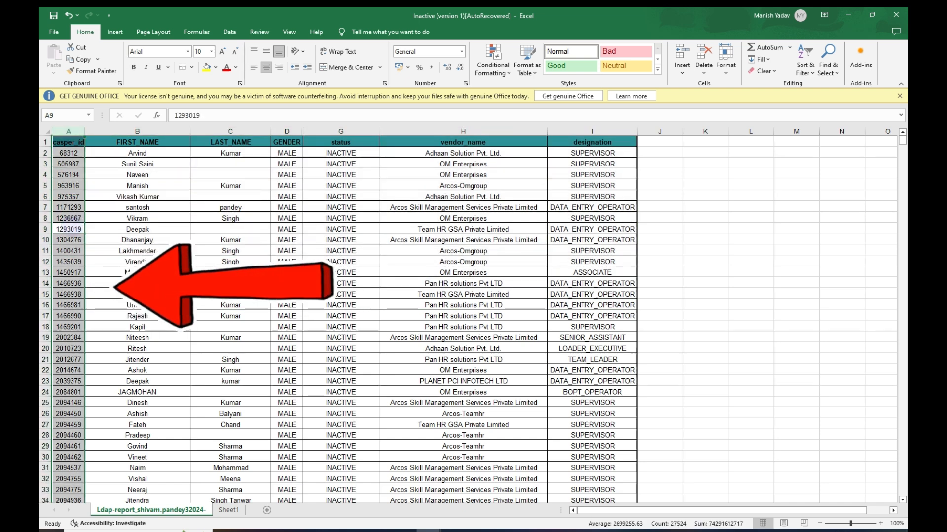
{"action": "key", "text": "ctrl+shift+plus"}
{"action": "key", "text": "Right"}
{"action": "key", "text": "Right"}
{"action": "key", "text": "ctrl+space"}
{"action": "key", "text": "ctrl+c"}
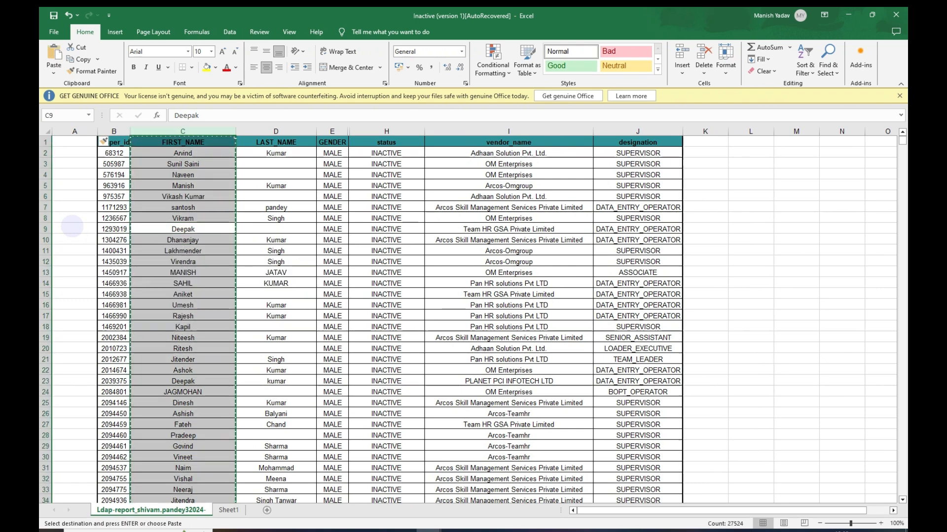
{"action": "key", "text": "ctrl+Home"}
{"action": "key", "text": "ctrl+space"}
{"action": "key", "text": "ctrl+v"}
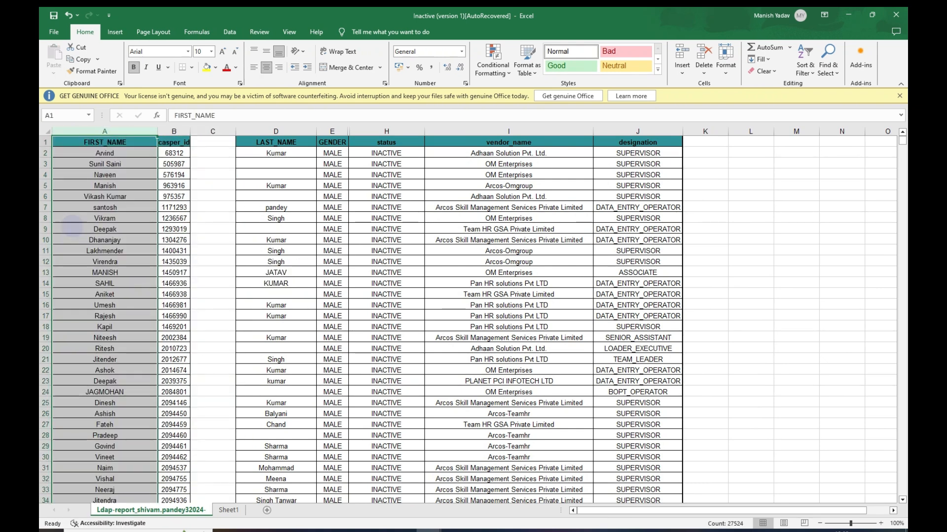
Undo the FIRST_NAME column move and delete the blank column before casper_id
{"action": "key", "text": "Right"}
{"action": "key", "text": "ctrl+z"}
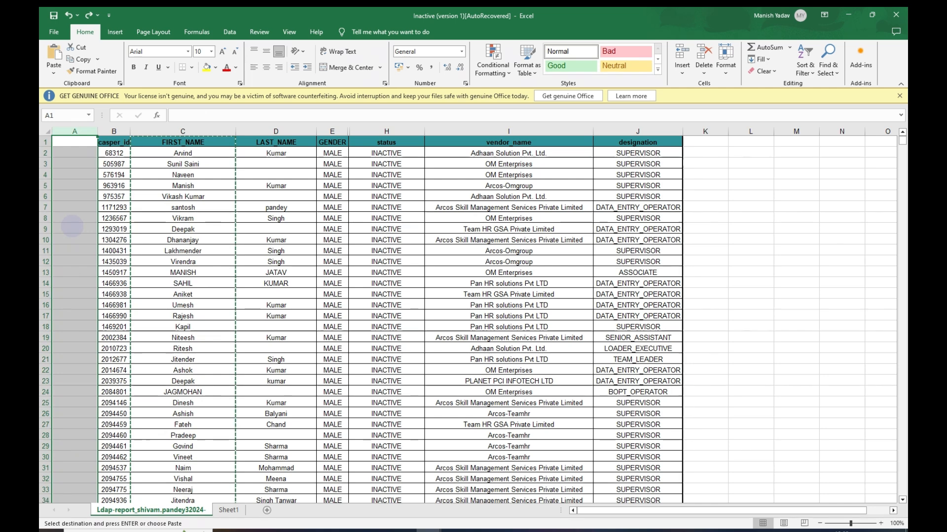
{"action": "key", "text": "ctrl+minus"}
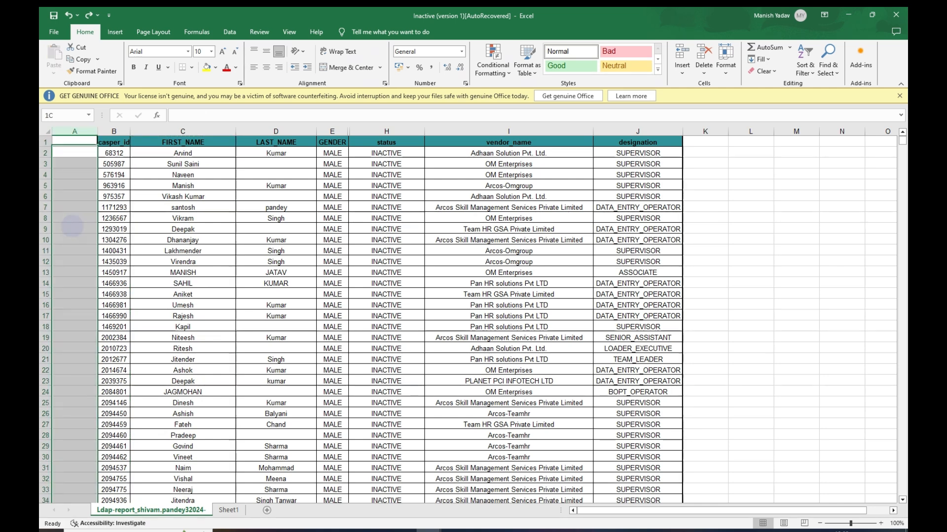
Cut the FIRST_NAME column, insert it before casper_id, and review the two columns in their new order
{"action": "key", "text": "Right"}
{"action": "key", "text": "ctrl+space"}
{"action": "key", "text": "ctrl+x"}
{"action": "key", "text": "Left"}
{"action": "key", "text": "ctrl+space"}
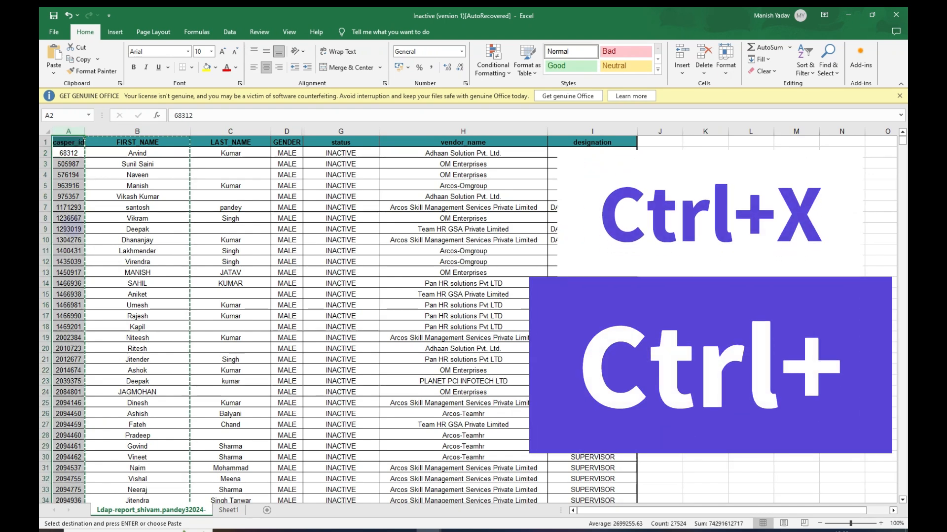
{"action": "key", "text": "ctrl+plus"}
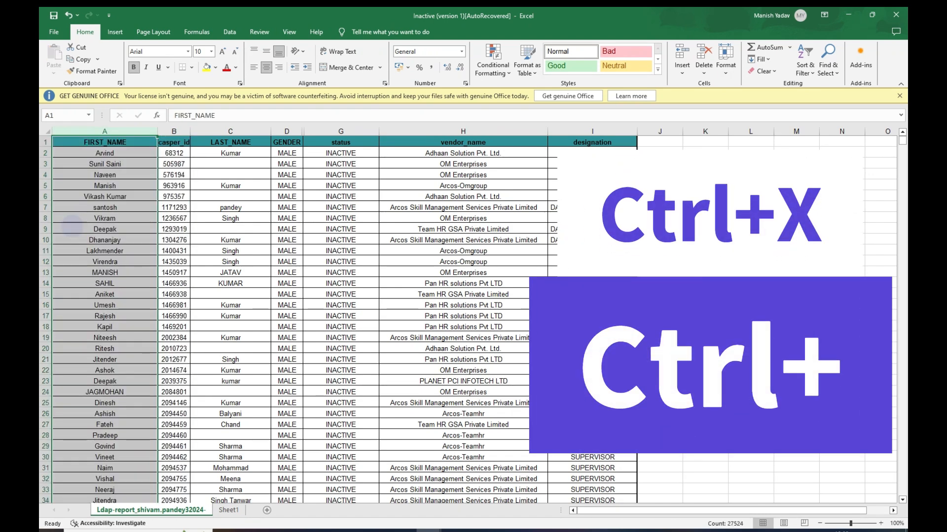
{"action": "key", "text": "Down"}
{"action": "left_click_drag", "start_coordinate": [173, 175], "coordinate": [170, 263]}
{"action": "left_click_drag", "start_coordinate": [106, 174], "coordinate": [105, 284]}
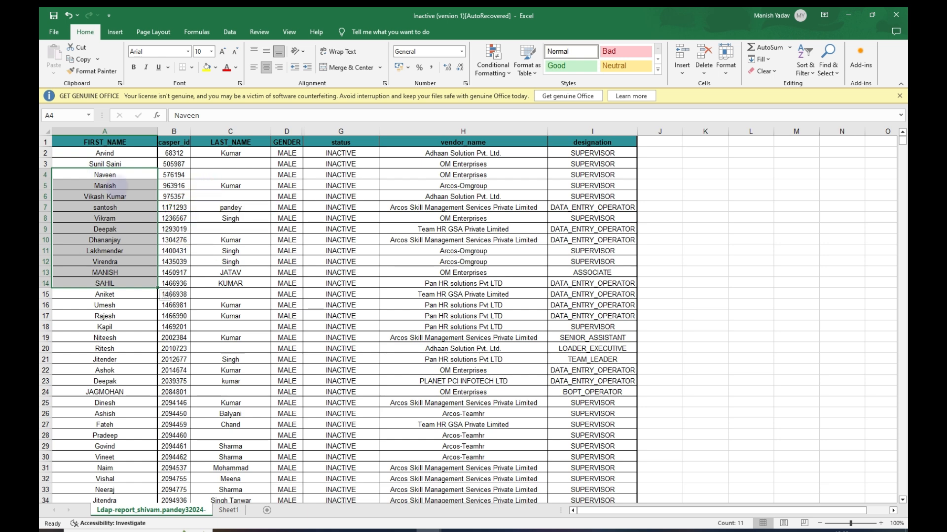
{"action": "left_click", "coordinate": [241, 248]}
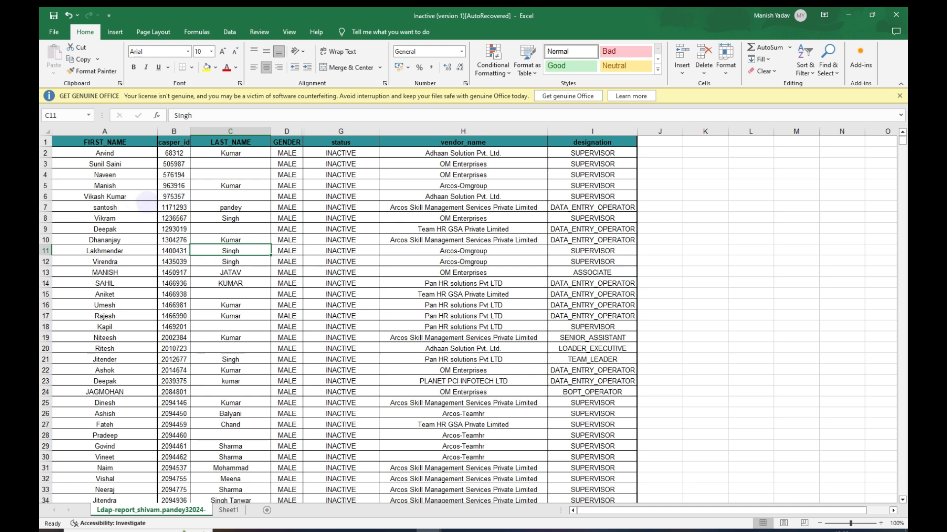
Undo the column rearrangement so casper_id is the first column of the employee list, and clear the copy selection
{"action": "left_click", "coordinate": [128, 208]}
{"action": "key", "text": "ctrl+z"}
{"action": "key", "text": "ctrl+z"}
{"action": "key", "text": "ctrl+z"}
{"action": "key", "text": "ctrl+z"}
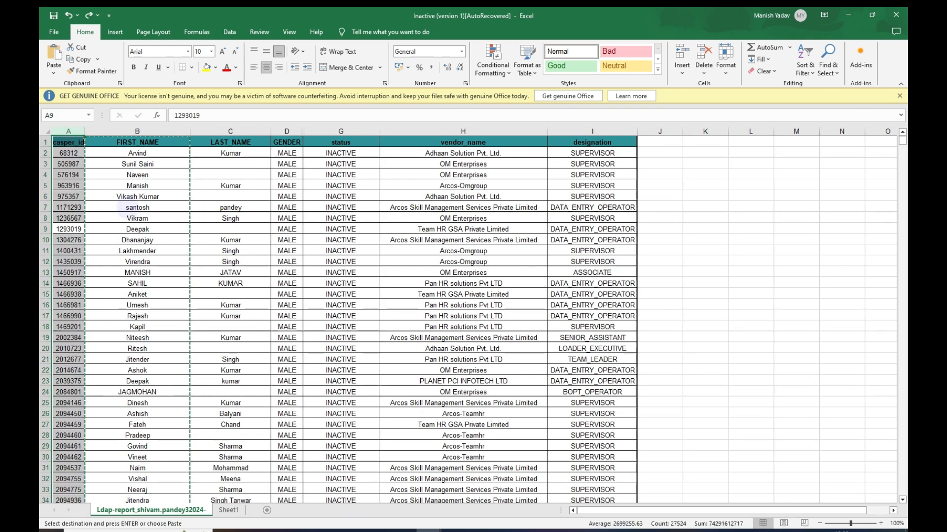
{"action": "key", "text": "Down"}
{"action": "key", "text": "Escape"}
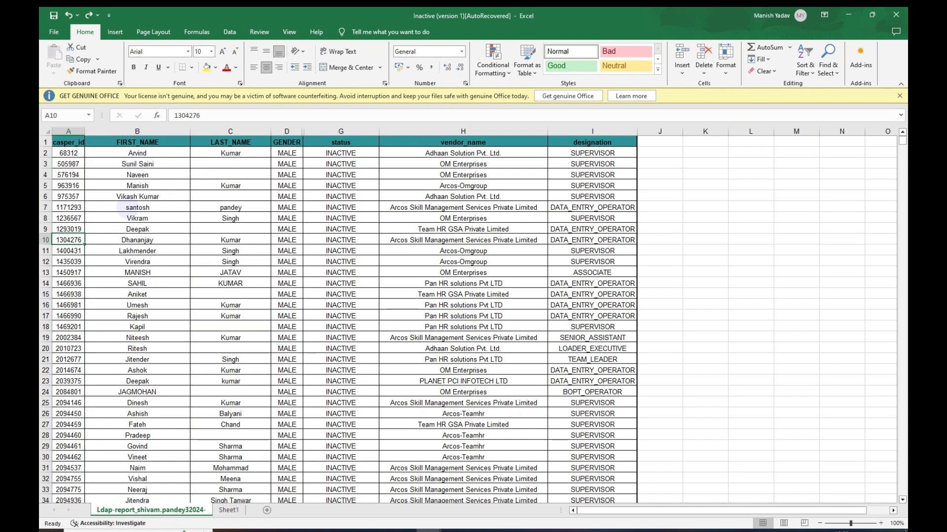
Examine the FIRST_NAME and casper_id columns and the area to the right of the employee list
{"action": "left_click_drag", "start_coordinate": [148, 142], "coordinate": [157, 326]}
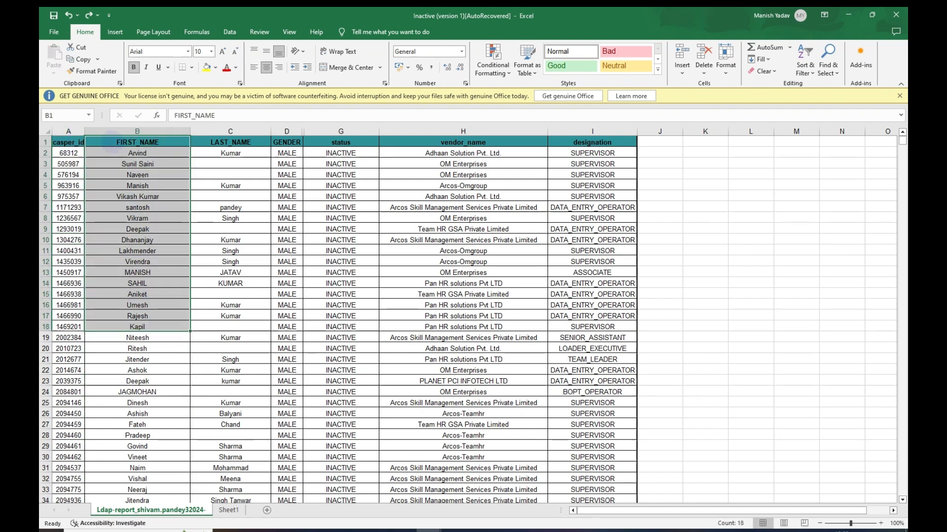
{"action": "left_click_drag", "start_coordinate": [65, 142], "coordinate": [67, 241]}
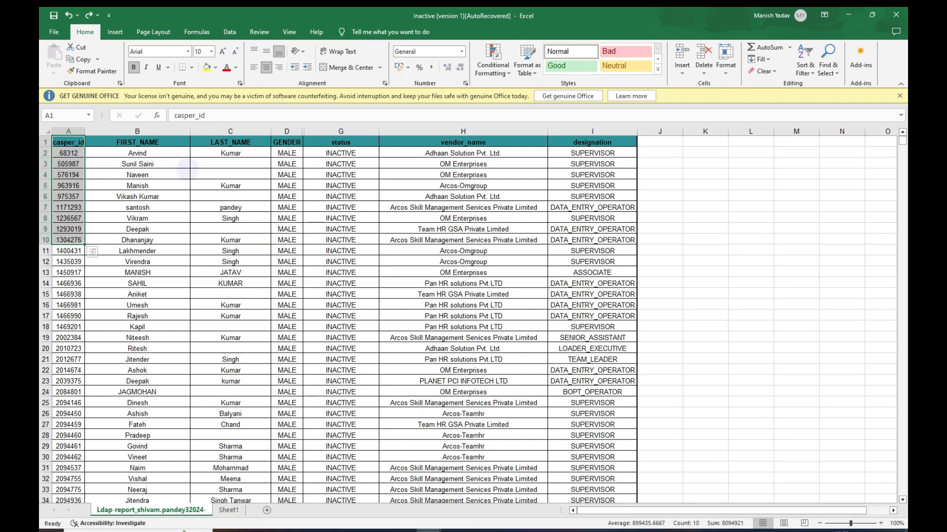
{"action": "left_click_drag", "start_coordinate": [666, 154], "coordinate": [751, 400]}
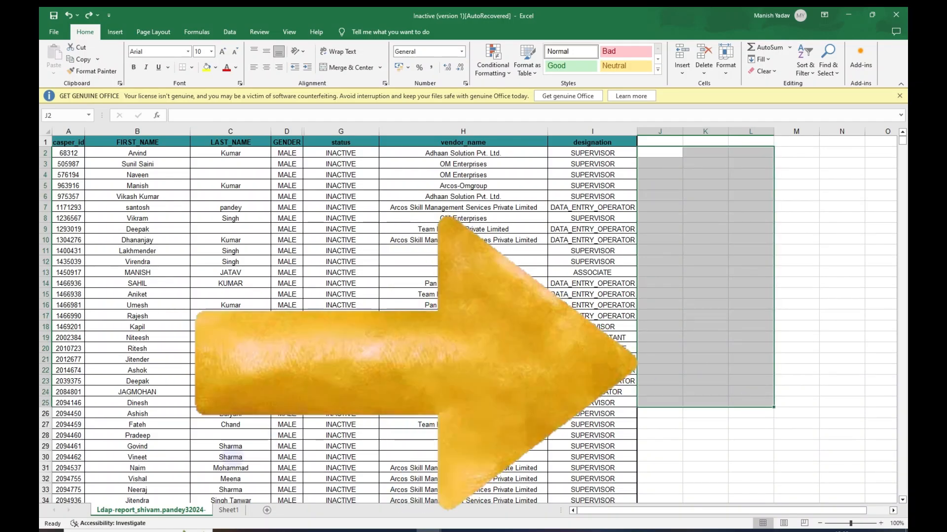
Start a VLOOKUP formula in cell B2 under FIRST_NAME on Sheet1
{"action": "left_click", "coordinate": [228, 510]}
{"action": "left_click", "coordinate": [187, 306]}
{"action": "key", "text": "ctrl+Up"}
{"action": "key", "text": "Down"}
{"action": "type", "text": "=vl"}
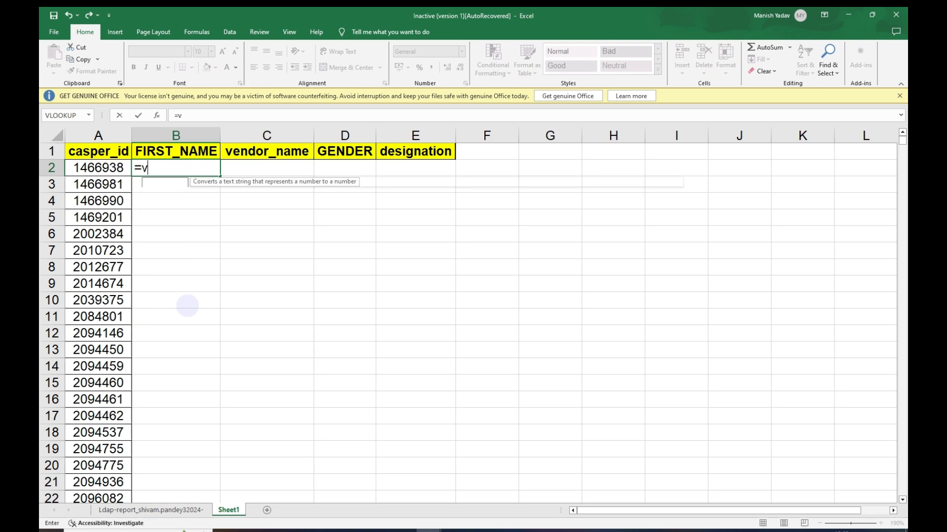
{"action": "key", "text": "Tab"}
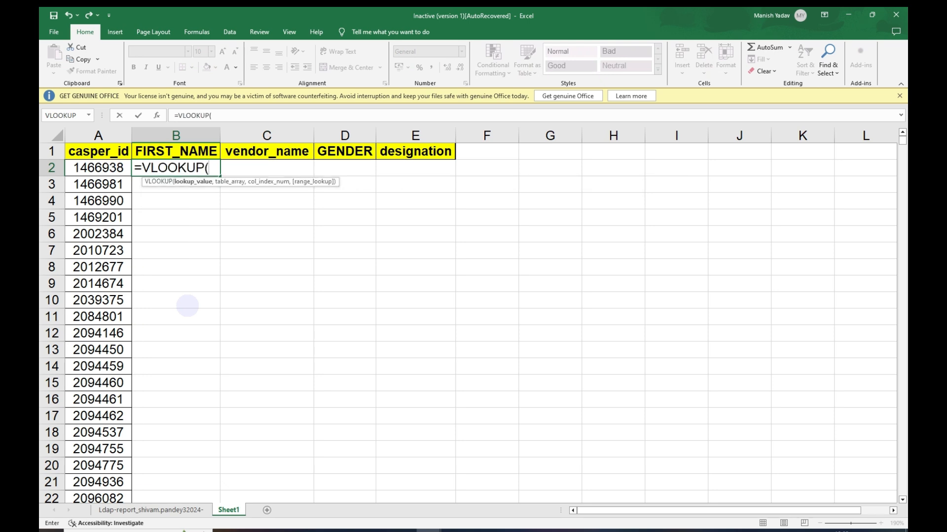
{"action": "key", "text": "BackSpace"}
{"action": "key", "text": "BackSpace"}
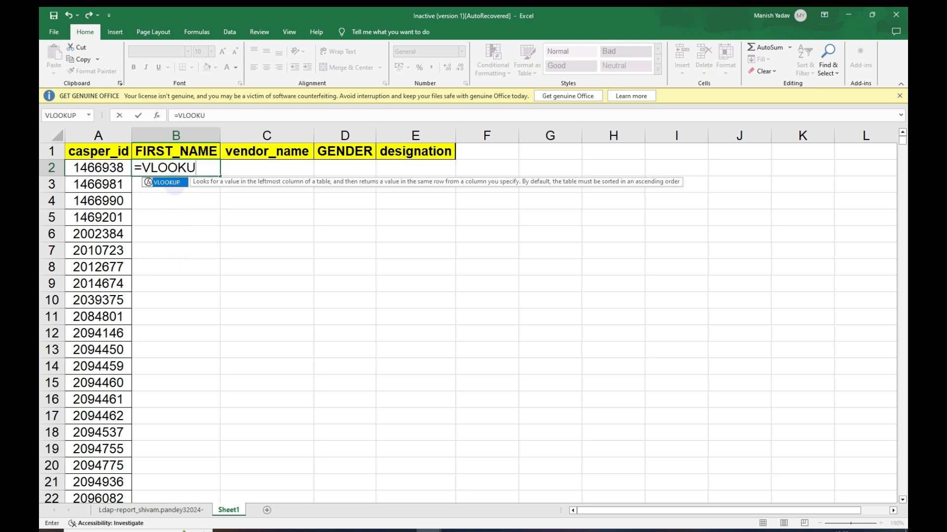
{"action": "key", "text": "Tab"}
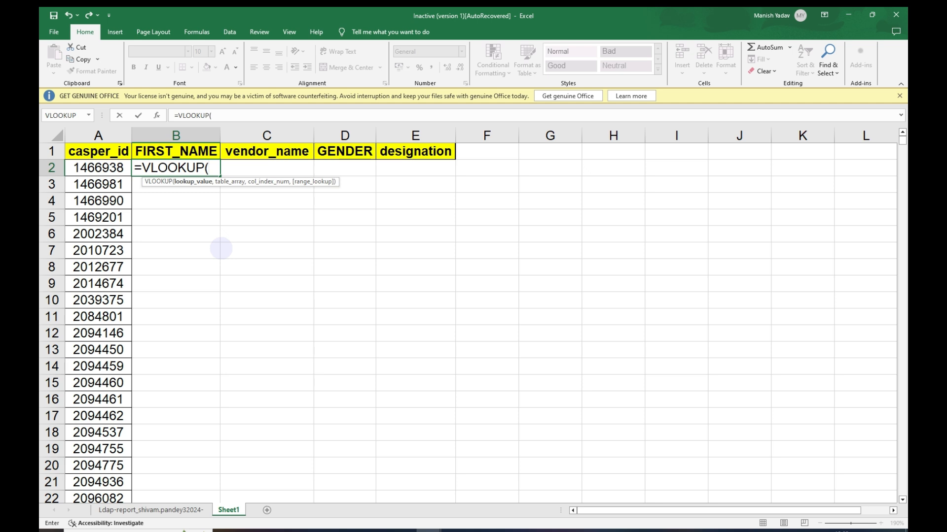
Set the lookup value of the B2 VLOOKUP formula to cell A2 and move on to the table array argument
{"action": "left_click", "coordinate": [98, 173]}
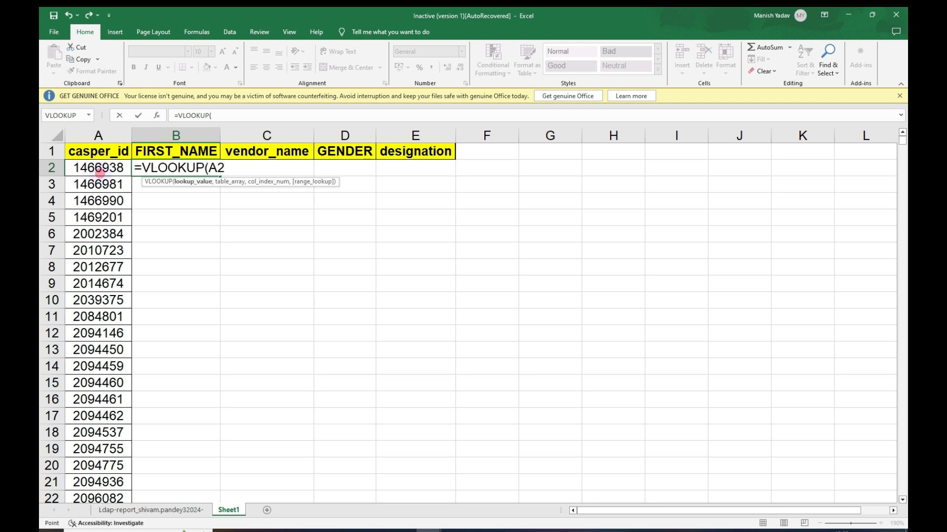
{"action": "left_click", "coordinate": [88, 135]}
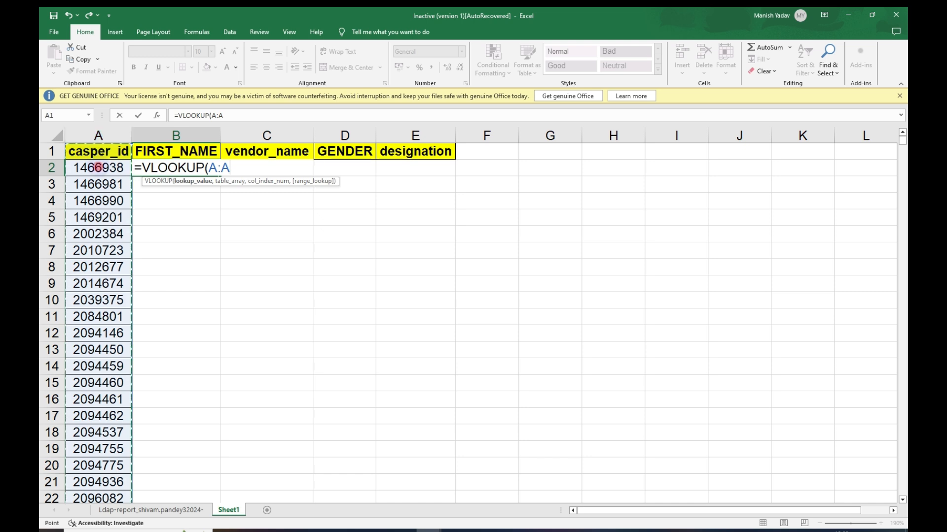
{"action": "left_click", "coordinate": [98, 170]}
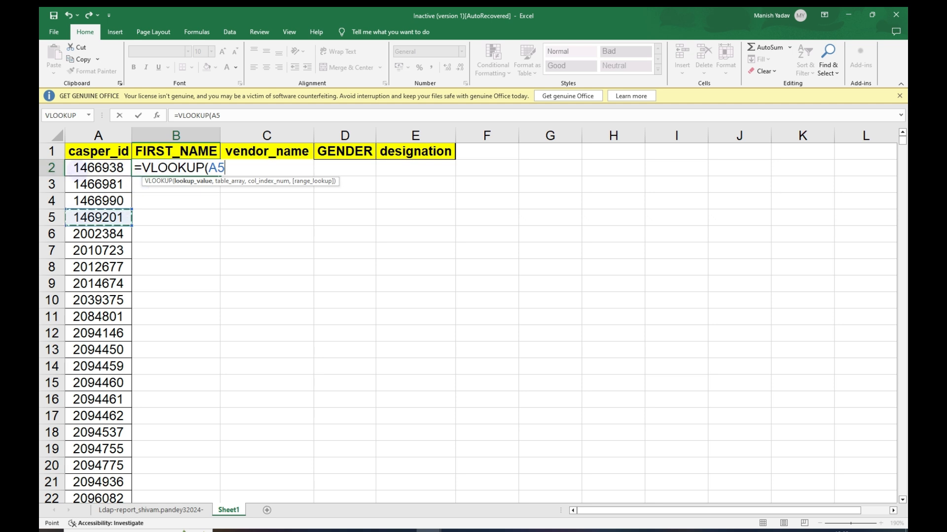
{"action": "left_click", "coordinate": [99, 168]}
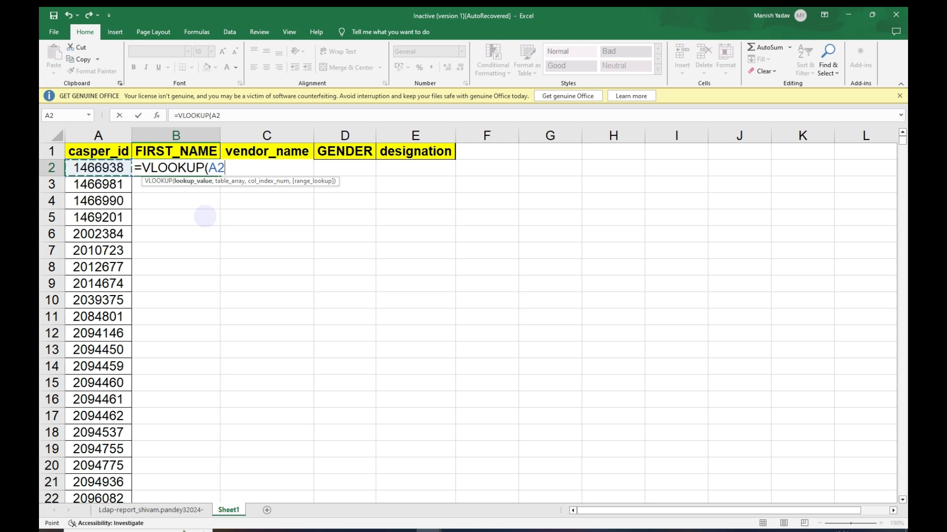
{"action": "type", "text": ","}
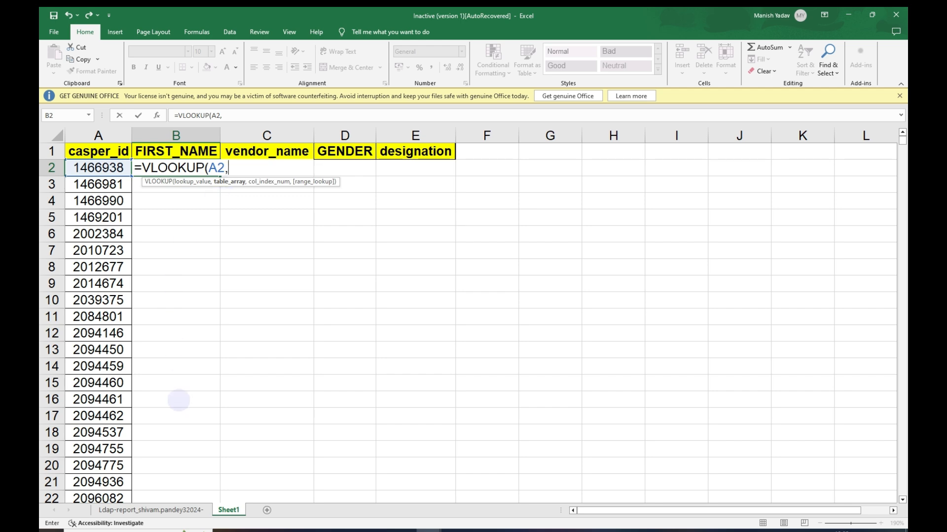
Try columns C:K of the employee list as the table array, and remove the range reference on Sheet1
{"action": "left_click", "coordinate": [151, 510]}
{"action": "left_click", "coordinate": [170, 250]}
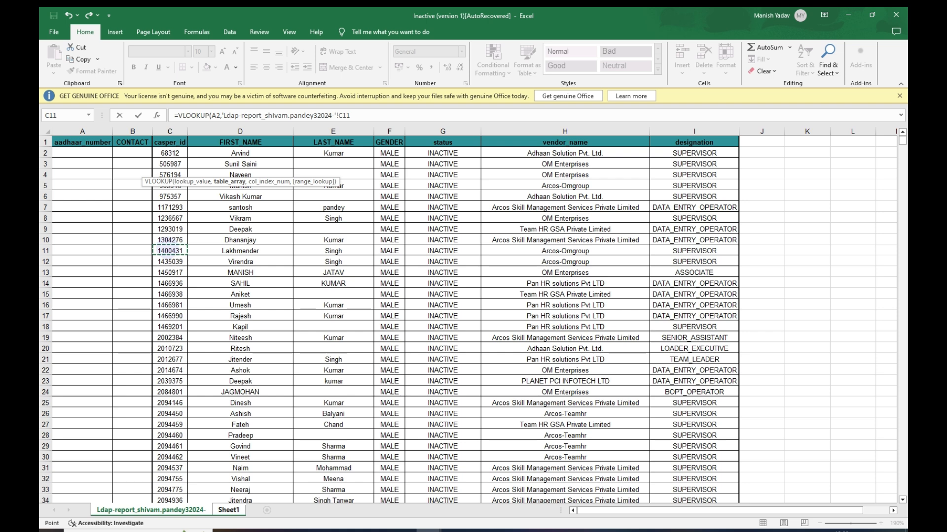
{"action": "left_click_drag", "start_coordinate": [92, 130], "coordinate": [415, 186]}
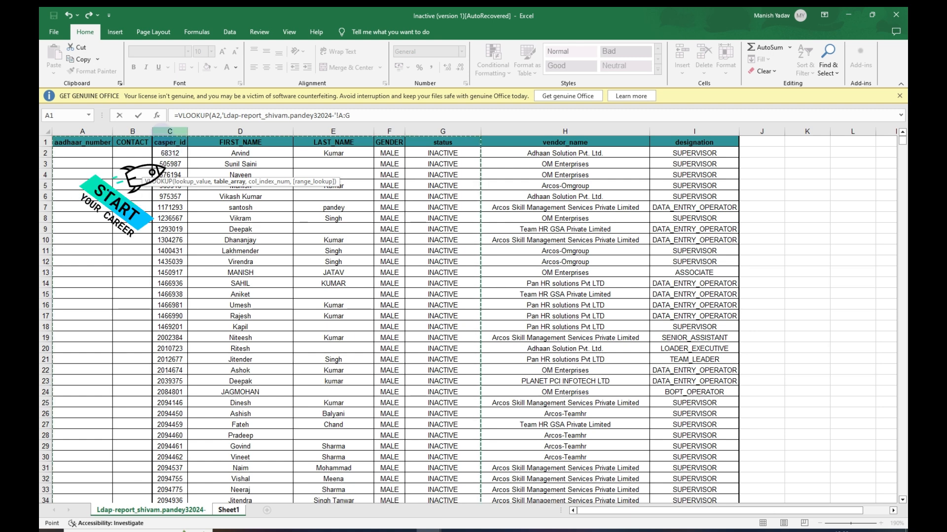
{"action": "left_click", "coordinate": [162, 132]}
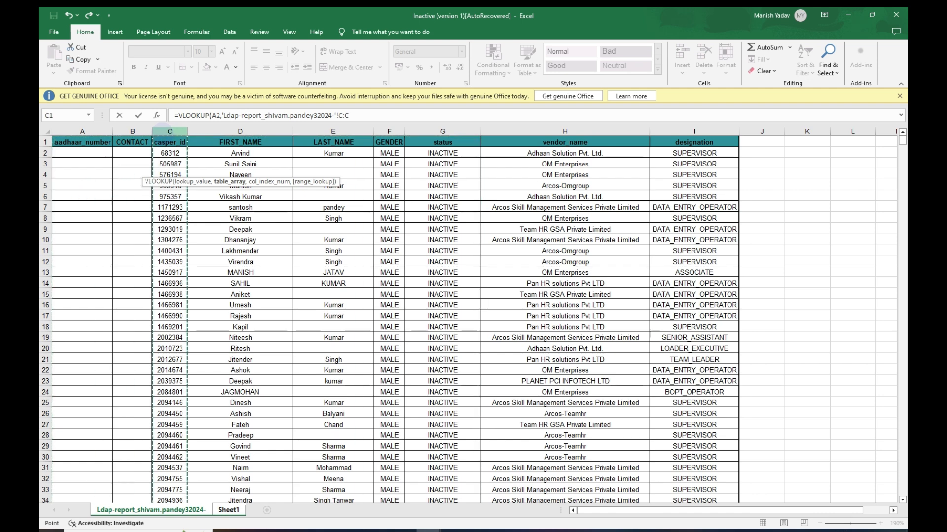
{"action": "left_click_drag", "start_coordinate": [170, 188], "coordinate": [799, 207]}
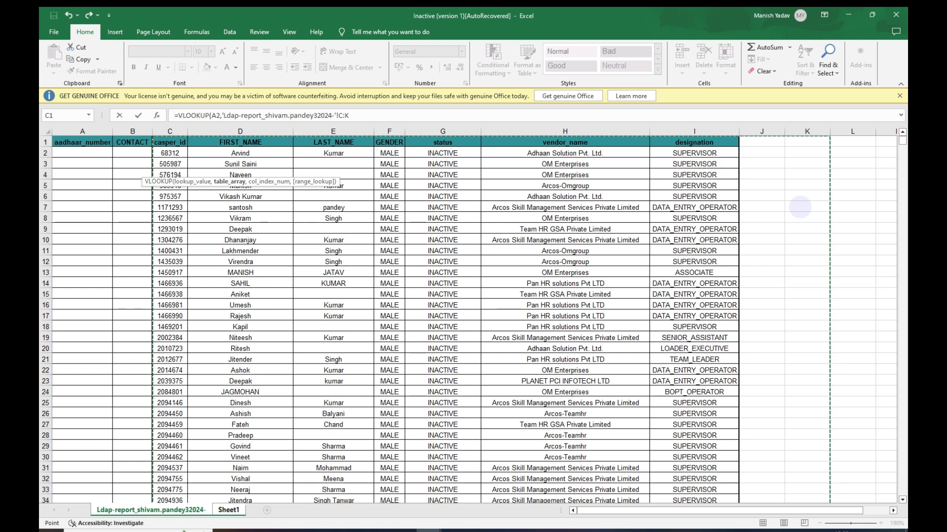
{"action": "left_click", "coordinate": [228, 510]}
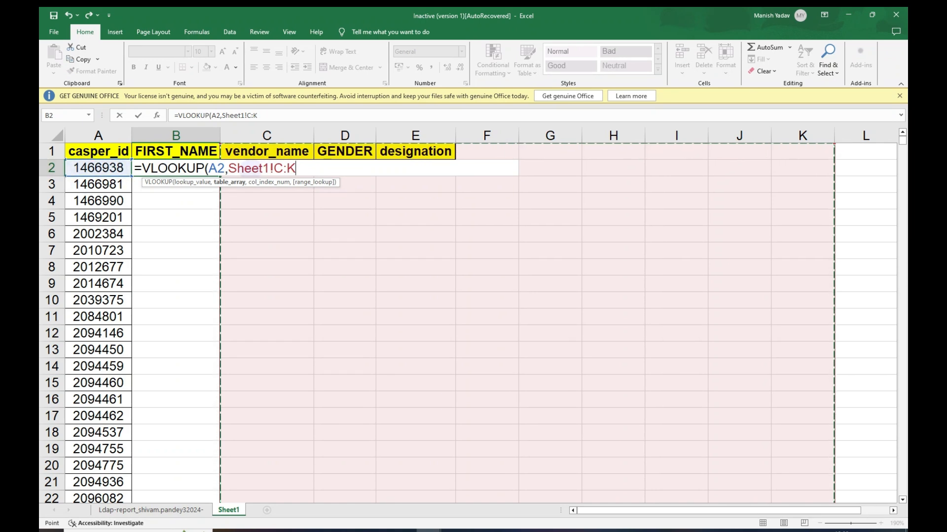
{"action": "double_click", "coordinate": [249, 168]}
{"action": "key", "text": "BackSpace"}
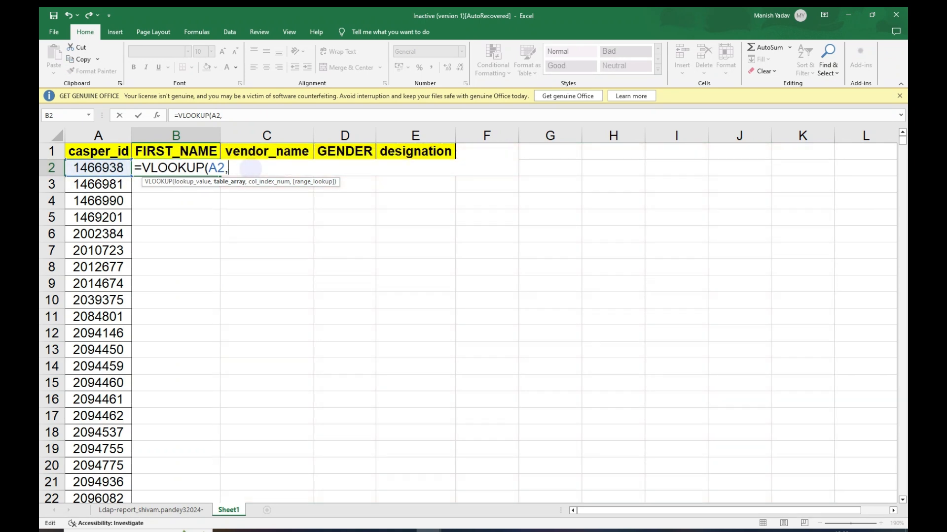
Set the table array to columns C:I of the employee list, from casper_id to designation
{"action": "left_click", "coordinate": [138, 510]}
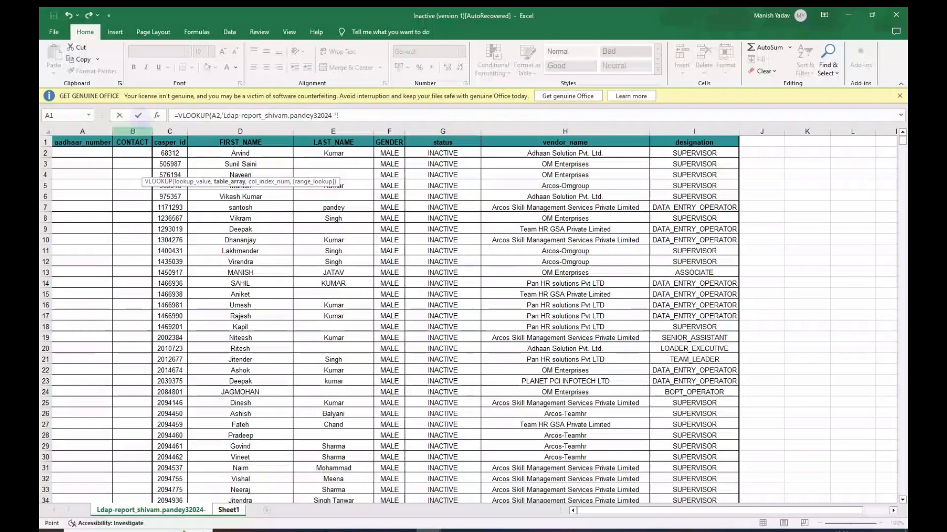
{"action": "left_click_drag", "start_coordinate": [170, 131], "coordinate": [320, 172]}
{"action": "left_click_drag", "start_coordinate": [79, 130], "coordinate": [345, 148]}
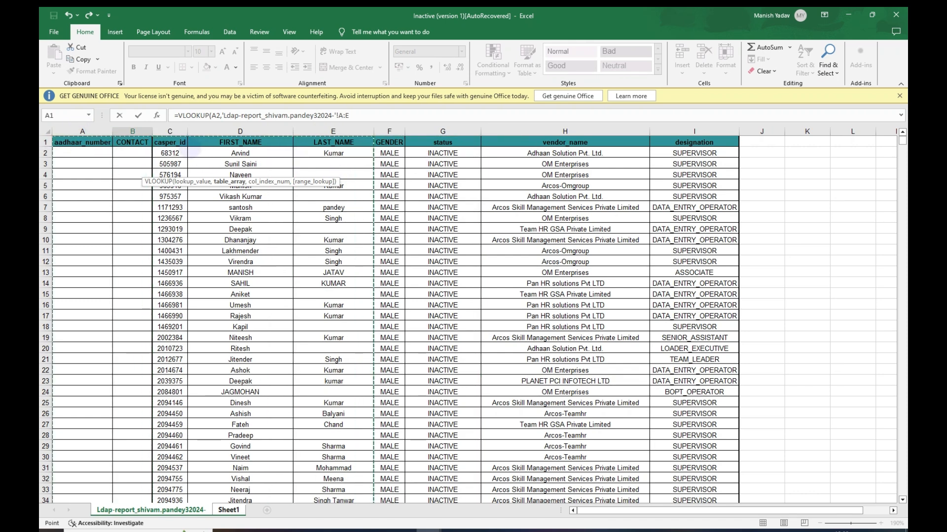
{"action": "left_click", "coordinate": [176, 161]}
{"action": "left_click_drag", "start_coordinate": [169, 131], "coordinate": [725, 171]}
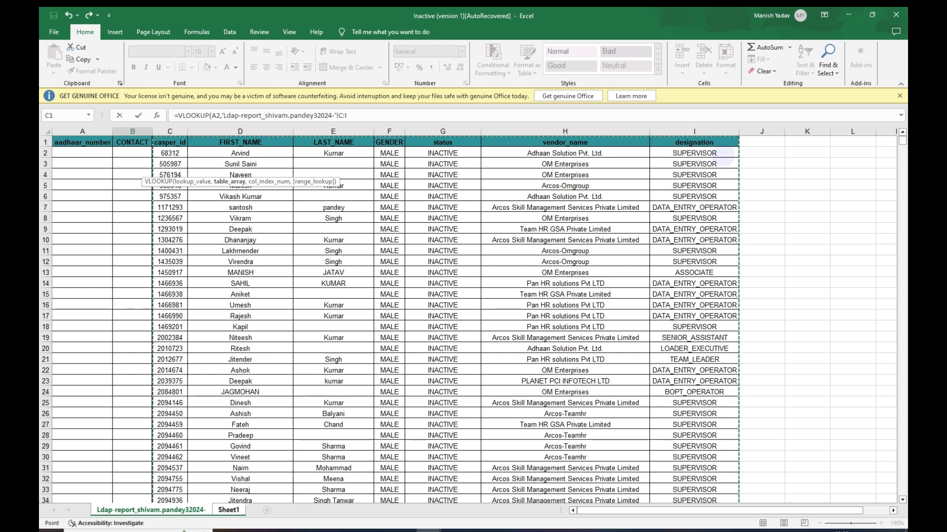
{"action": "type", "text": ","}
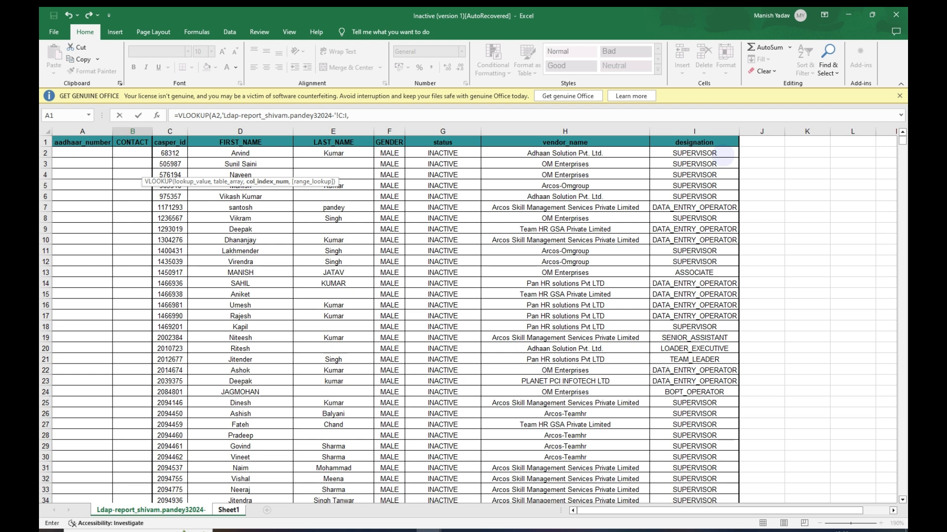
Go back to Sheet1 and delete the stray Sheet1 reference from the column index argument
{"action": "left_click", "coordinate": [228, 509]}
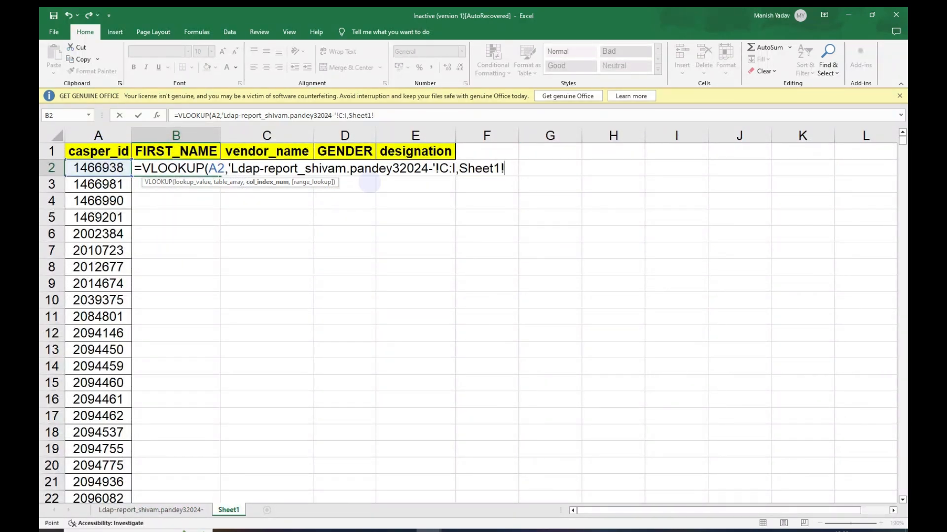
{"action": "double_click", "coordinate": [483, 170]}
{"action": "key", "text": "Delete"}
{"action": "key", "text": "Delete"}
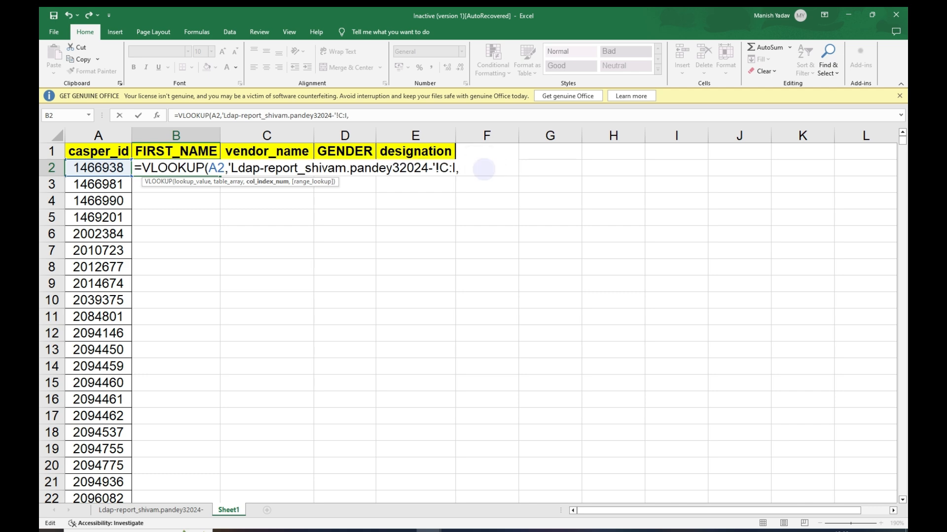
Return to the employee list and erase the partly built VLOOKUP formula
{"action": "left_click", "coordinate": [152, 510]}
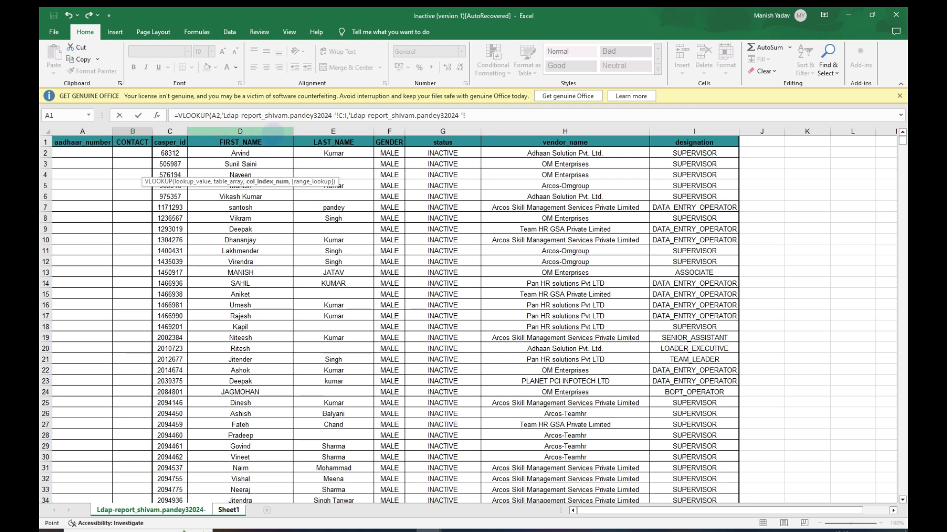
{"action": "left_click", "coordinate": [466, 117]}
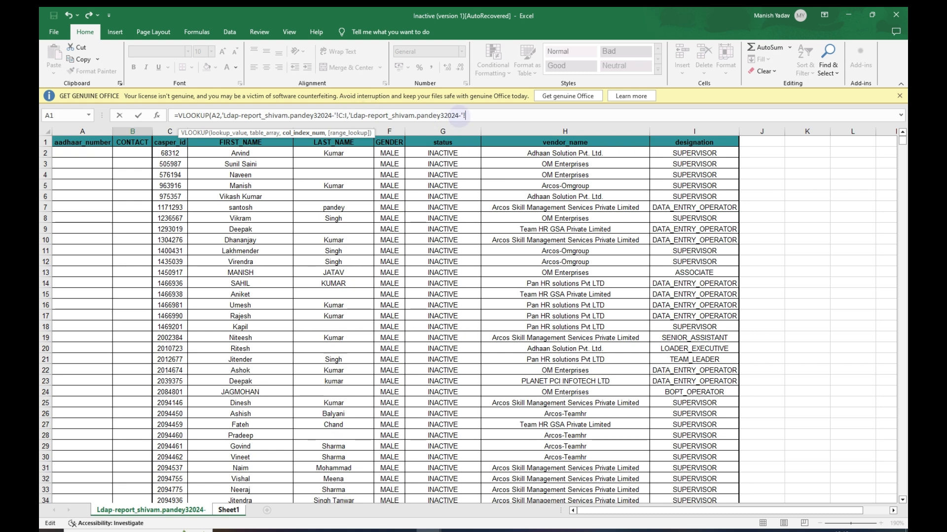
{"action": "type", "text": ","}
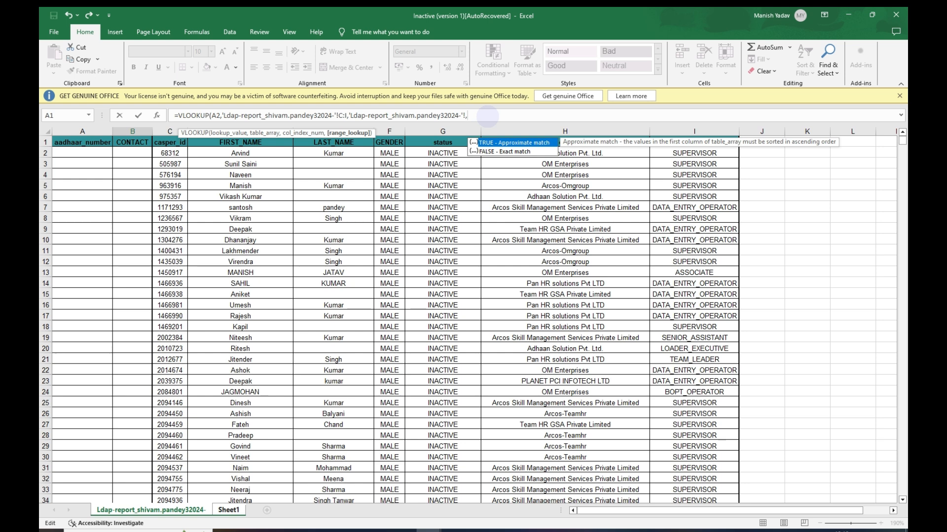
{"action": "key", "text": "BackSpace"}
{"action": "key", "text": "BackSpace"}
{"action": "key", "text": "BackSpace"}
{"action": "key", "text": "BackSpace"}
{"action": "key", "text": "BackSpace"}
{"action": "key", "text": "BackSpace"}
{"action": "key", "text": "BackSpace"}
{"action": "key", "text": "BackSpace"}
{"action": "key", "text": "BackSpace"}
{"action": "key", "text": "BackSpace"}
{"action": "key", "text": "BackSpace"}
{"action": "key", "text": "BackSpace"}
{"action": "key", "text": "BackSpace"}
{"action": "key", "text": "BackSpace"}
{"action": "key", "text": "BackSpace"}
{"action": "key", "text": "BackSpace"}
{"action": "key", "text": "BackSpace"}
{"action": "key", "text": "BackSpace"}
{"action": "key", "text": "BackSpace"}
{"action": "key", "text": "BackSpace"}
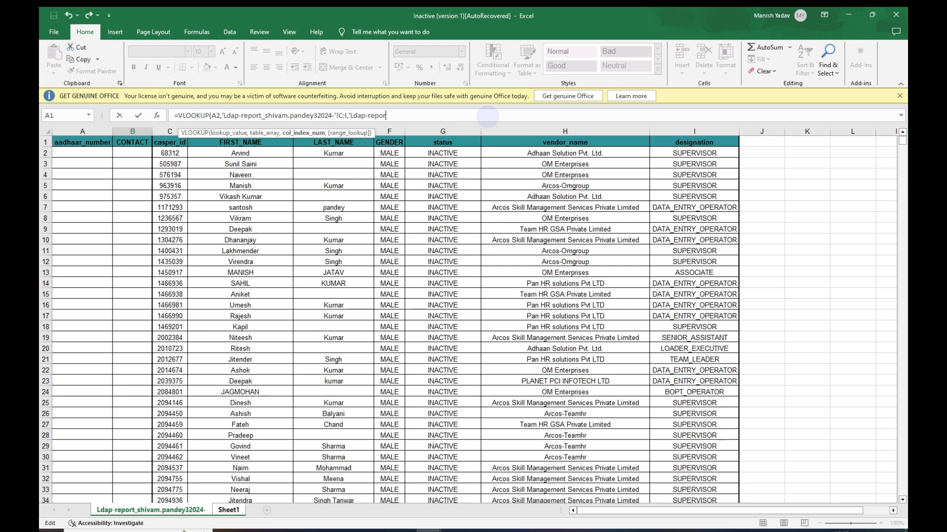
{"action": "key", "text": "BackSpace"}
{"action": "key", "text": "BackSpace"}
{"action": "key", "text": "BackSpace"}
{"action": "key", "text": "BackSpace"}
{"action": "key", "text": "BackSpace"}
{"action": "key", "text": "BackSpace"}
{"action": "key", "text": "BackSpace"}
{"action": "key", "text": "BackSpace"}
{"action": "key", "text": "BackSpace"}
{"action": "key", "text": "BackSpace"}
{"action": "key", "text": "BackSpace"}
{"action": "key", "text": "BackSpace"}
{"action": "key", "text": "BackSpace"}
{"action": "key", "text": "BackSpace"}
{"action": "key", "text": "BackSpace"}
{"action": "key", "text": "BackSpace"}
{"action": "key", "text": "BackSpace"}
{"action": "key", "text": "BackSpace"}
{"action": "key", "text": "BackSpace"}
{"action": "key", "text": "BackSpace"}
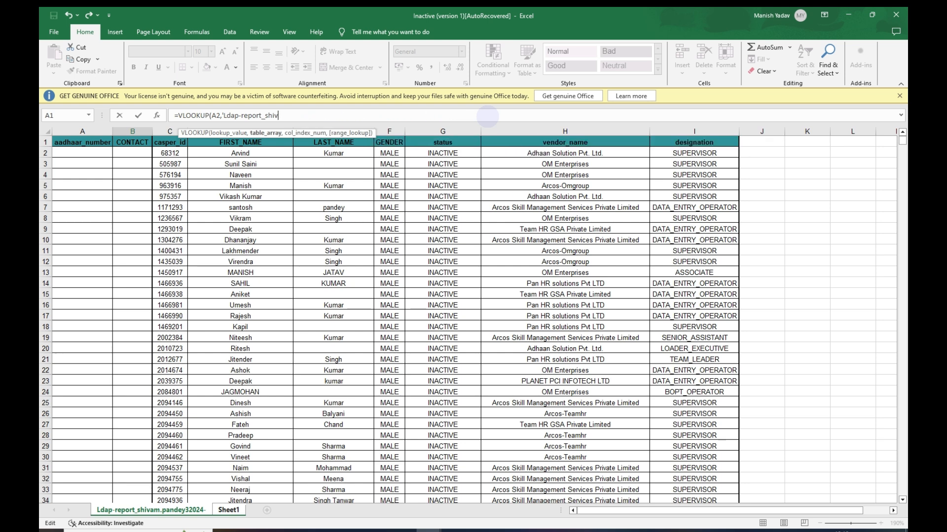
{"action": "key", "text": "BackSpace"}
{"action": "key", "text": "BackSpace"}
{"action": "key", "text": "BackSpace"}
{"action": "key", "text": "BackSpace"}
{"action": "key", "text": "BackSpace"}
{"action": "key", "text": "BackSpace"}
{"action": "key", "text": "BackSpace"}
{"action": "key", "text": "BackSpace"}
{"action": "key", "text": "BackSpace"}
{"action": "key", "text": "BackSpace"}
{"action": "key", "text": "BackSpace"}
{"action": "key", "text": "BackSpace"}
{"action": "key", "text": "BackSpace"}
{"action": "key", "text": "BackSpace"}
{"action": "key", "text": "BackSpace"}
{"action": "key", "text": "BackSpace"}
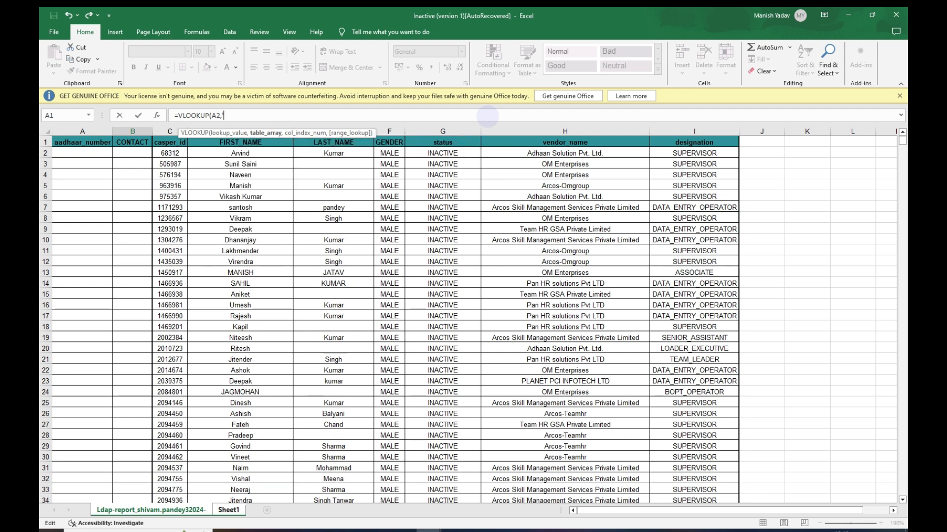
{"action": "key", "text": "BackSpace"}
{"action": "key", "text": "BackSpace"}
{"action": "key", "text": "BackSpace"}
{"action": "key", "text": "BackSpace"}
{"action": "key", "text": "BackSpace"}
{"action": "key", "text": "BackSpace"}
{"action": "key", "text": "BackSpace"}
{"action": "key", "text": "BackSpace"}
{"action": "key", "text": "BackSpace"}
{"action": "key", "text": "BackSpace"}
{"action": "key", "text": "BackSpace"}
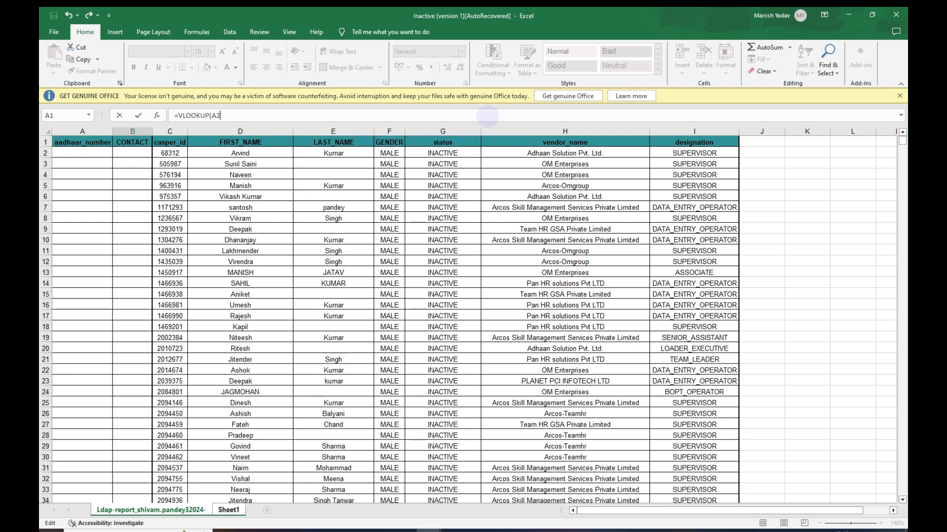
Restart the VLOOKUP formula in B2 of Sheet1 with A2 as the lookup value
{"action": "type", "text": "vl"}
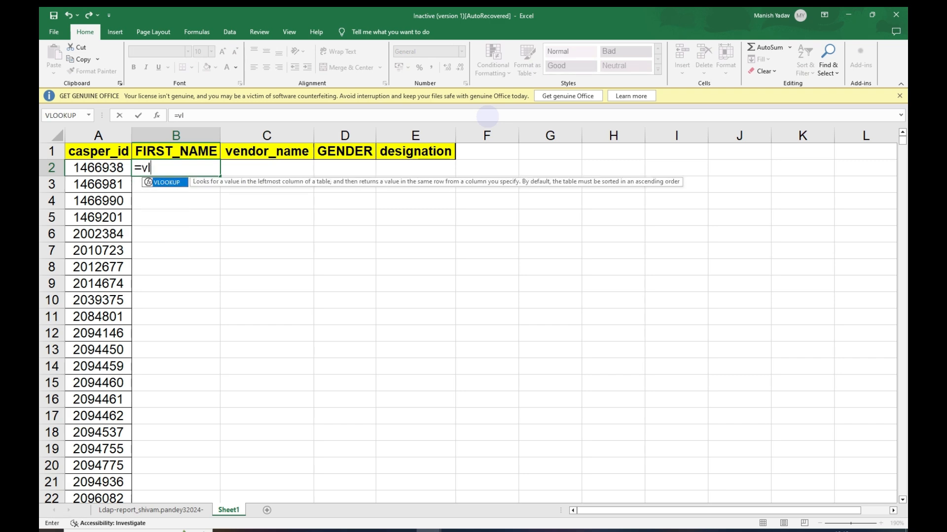
{"action": "key", "text": "Tab"}
{"action": "left_click", "coordinate": [86, 168]}
{"action": "type", "text": ","}
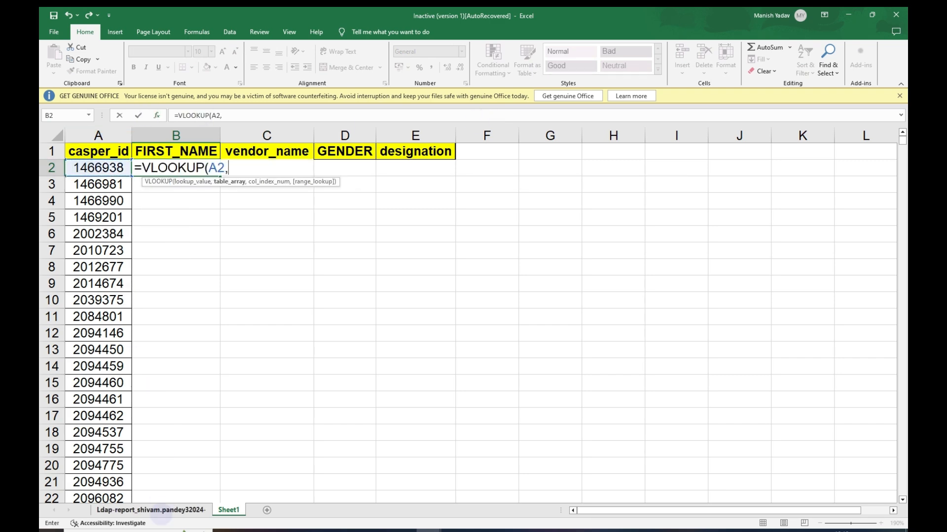
Use columns C:I of the employee list as the table array and 2 as the column index
{"action": "left_click", "coordinate": [150, 510]}
{"action": "left_click_drag", "start_coordinate": [170, 131], "coordinate": [738, 131]}
{"action": "type", "text": ",2"}
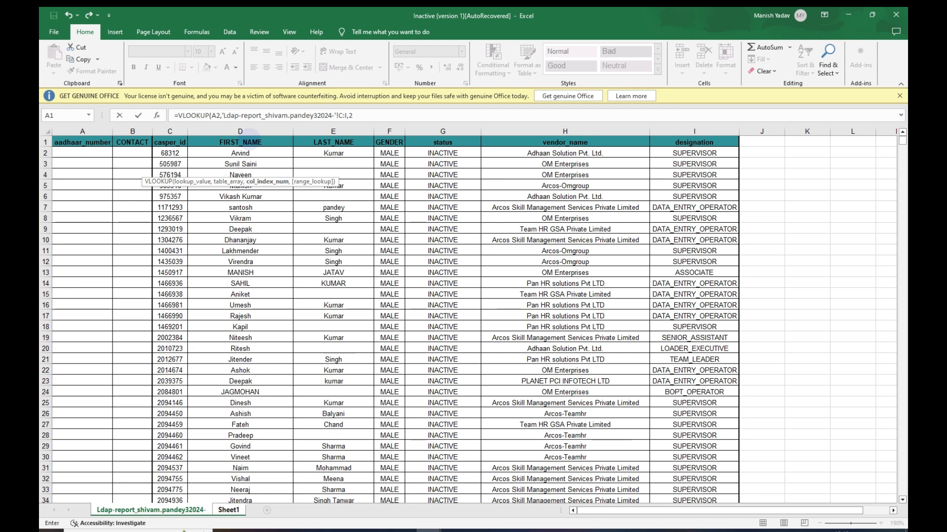
Complete the B2 VLOOKUP with FALSE for an exact match and fill the formula down the FIRST_NAME column
{"action": "type", "text": ","}
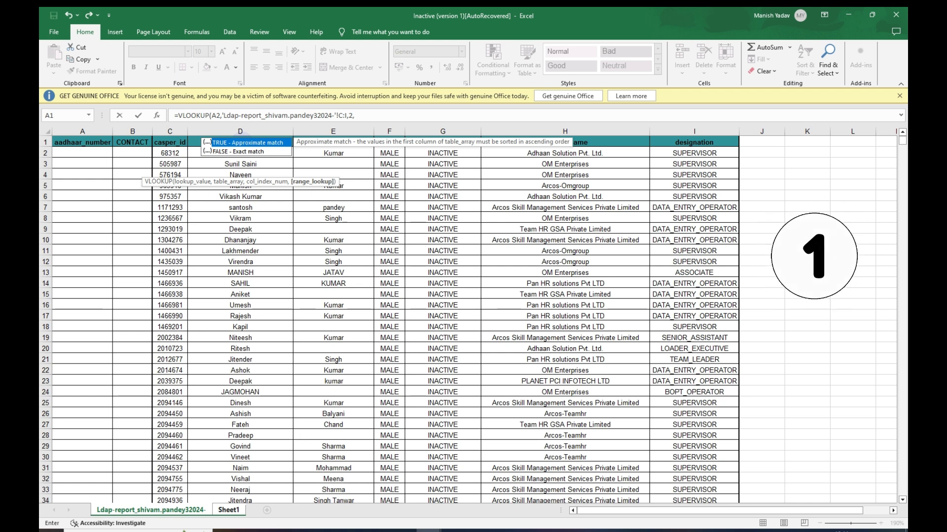
{"action": "double_click", "coordinate": [241, 151]}
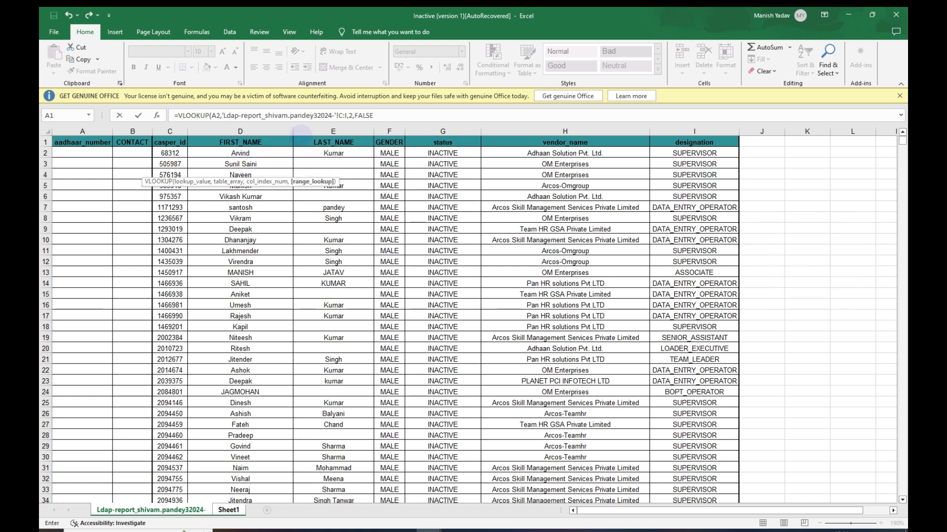
{"action": "left_click", "coordinate": [394, 115]}
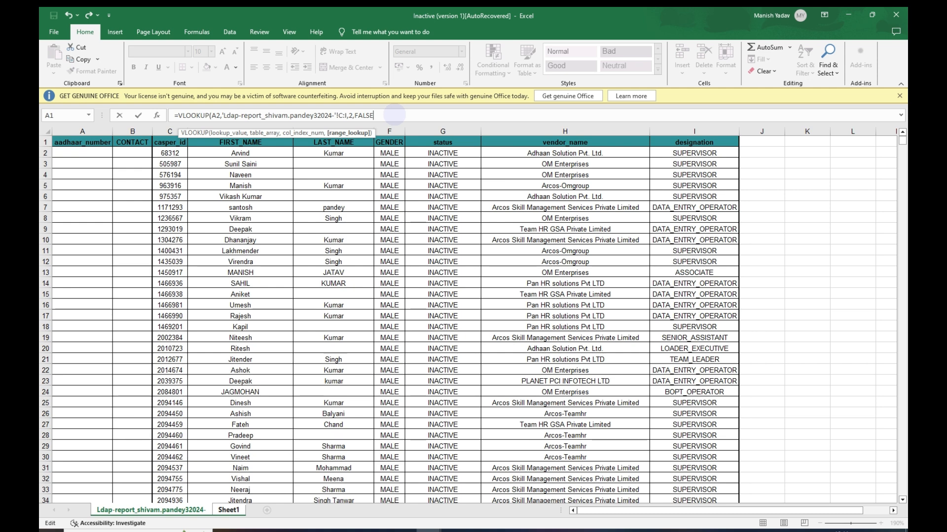
{"action": "type", "text": ")"}
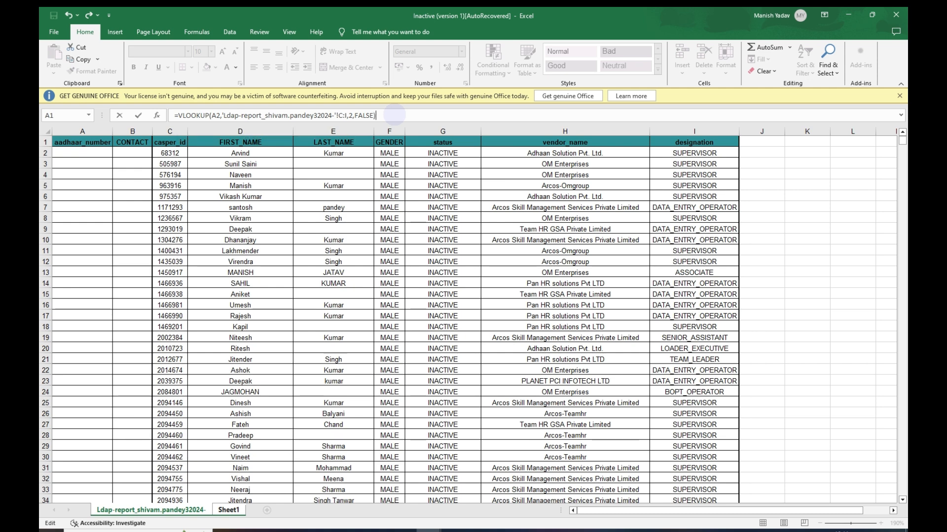
{"action": "key", "text": "Return"}
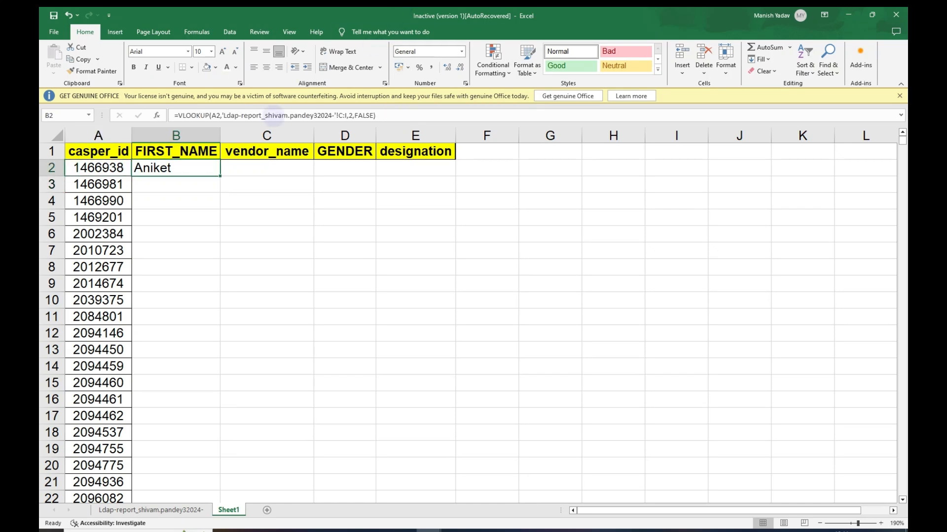
{"action": "double_click", "coordinate": [220, 175]}
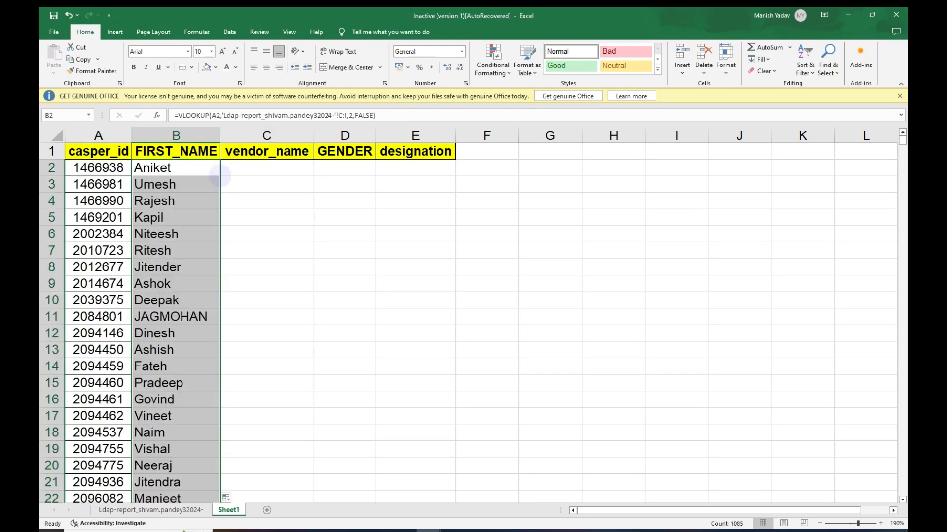
{"action": "left_click", "coordinate": [183, 253]}
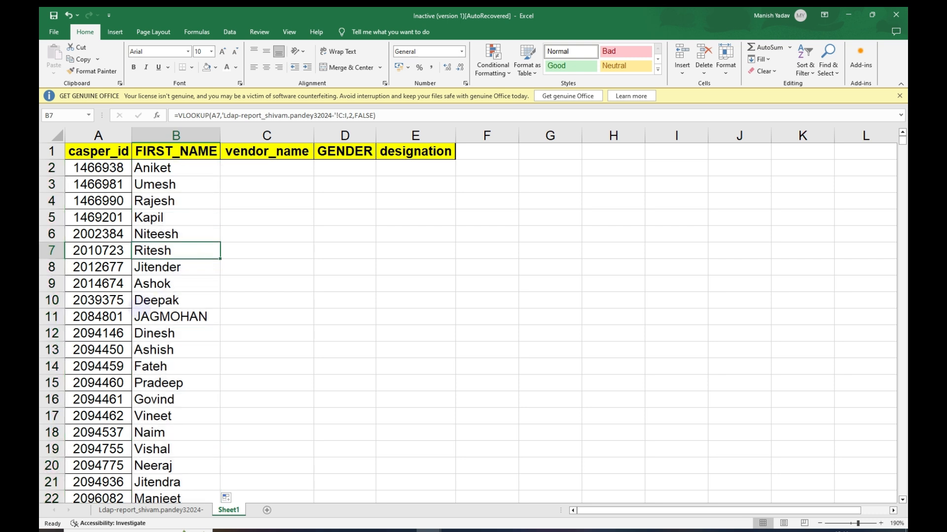
Copy the casper_id from A10 and find it in the employee list to check the first name in its row
{"action": "left_click", "coordinate": [101, 299]}
{"action": "key", "text": "ctrl+c"}
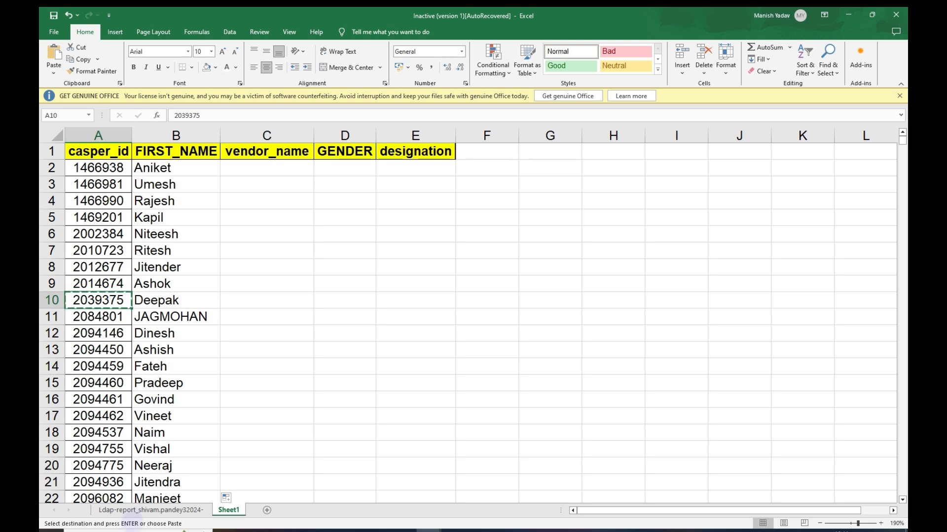
{"action": "left_click", "coordinate": [150, 510]}
{"action": "left_click", "coordinate": [163, 338]}
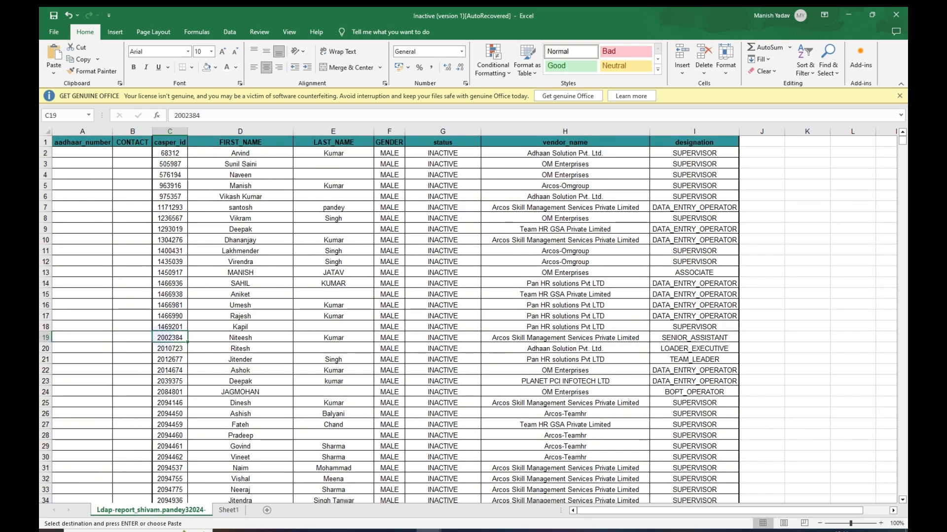
{"action": "key", "text": "ctrl+f"}
{"action": "key", "text": "ctrl+v"}
{"action": "key", "text": "Return"}
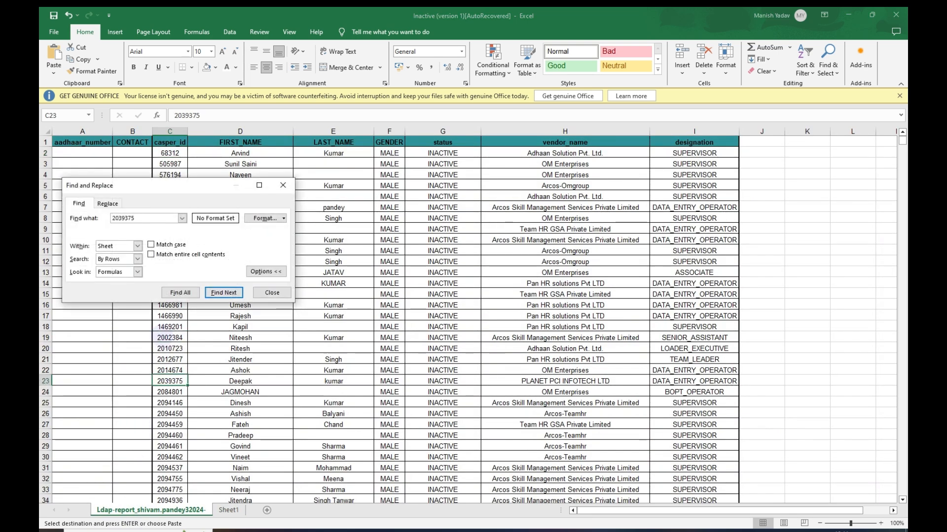
{"action": "left_click", "coordinate": [282, 185]}
{"action": "key", "text": "shift+space"}
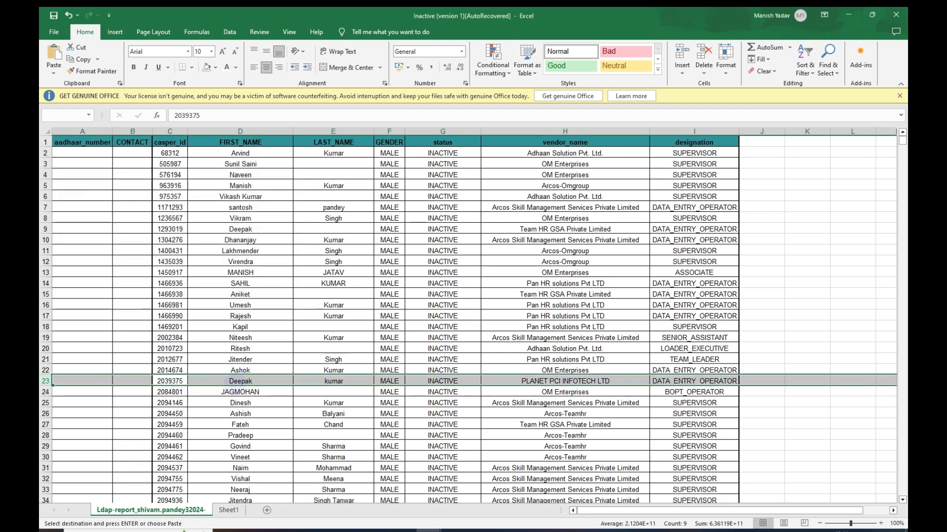
{"action": "left_click", "coordinate": [240, 381]}
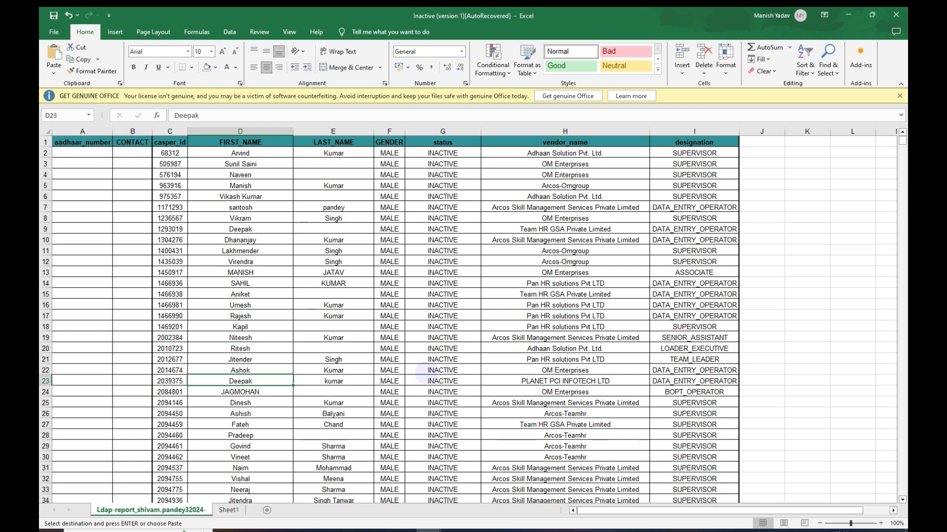
{"action": "left_click", "coordinate": [207, 346]}
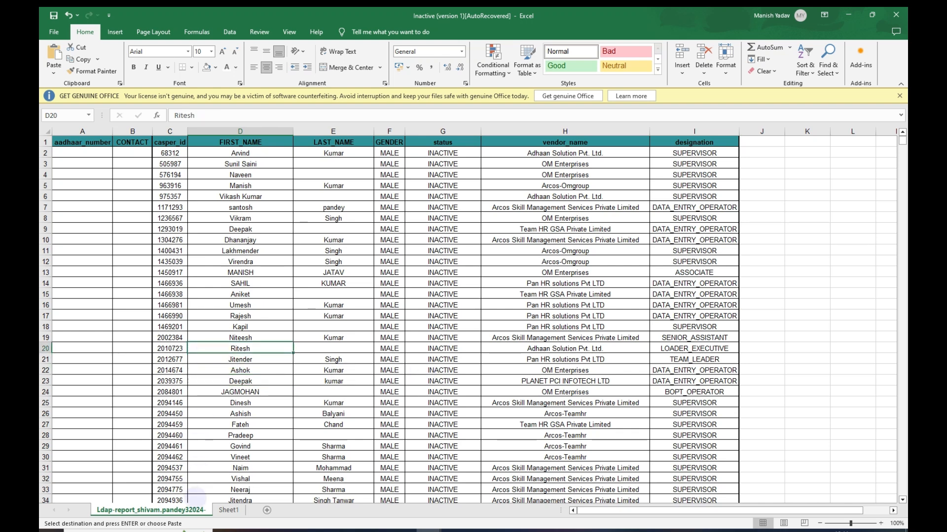
Copy the casper_id from A23 of Sheet1, find its row in the employee list to check the first name, and return to Sheet1
{"action": "left_click", "coordinate": [227, 510]}
{"action": "scroll", "coordinate": [194, 393], "scroll_direction": "down", "scroll_amount": 4}
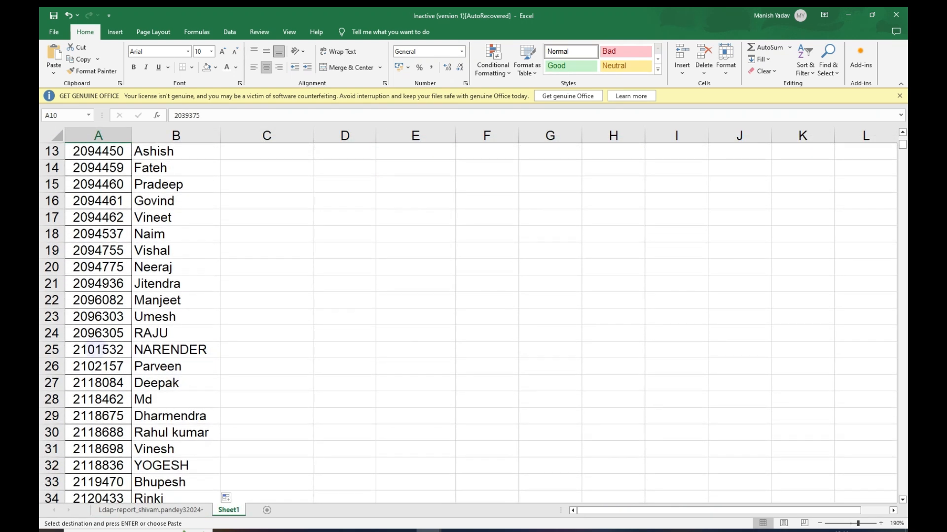
{"action": "left_click", "coordinate": [98, 316]}
{"action": "key", "text": "ctrl+c"}
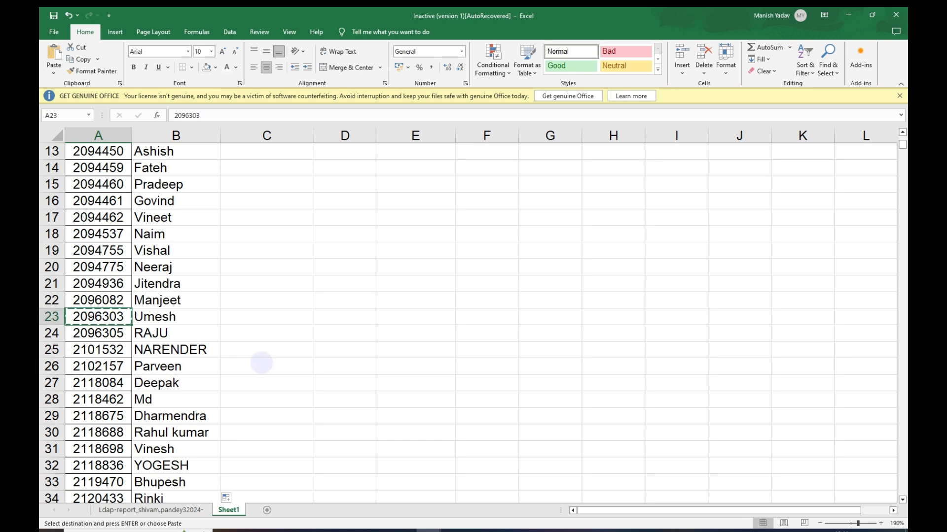
{"action": "left_click", "coordinate": [160, 509]}
{"action": "left_click", "coordinate": [170, 349]}
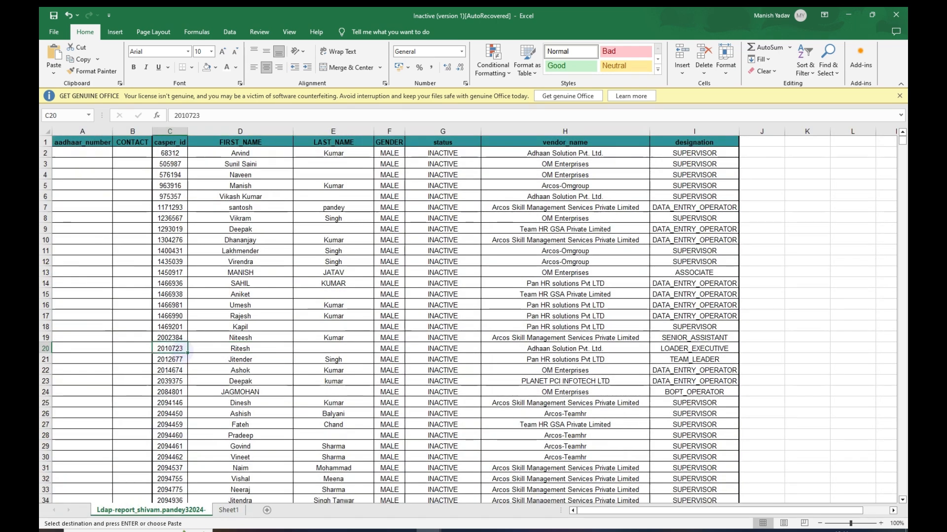
{"action": "key", "text": "ctrl+f"}
{"action": "key", "text": "ctrl+v"}
{"action": "key", "text": "Return"}
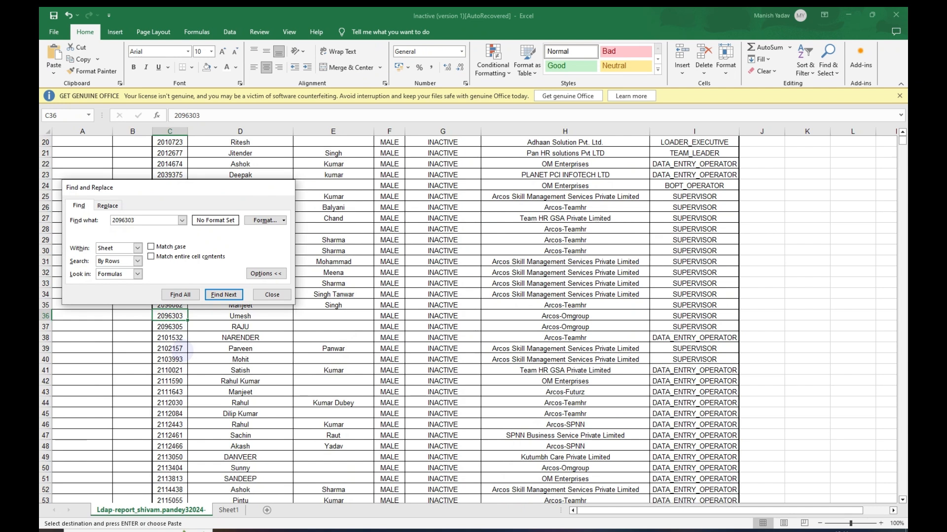
{"action": "key", "text": "Escape"}
{"action": "key", "text": "shift+space"}
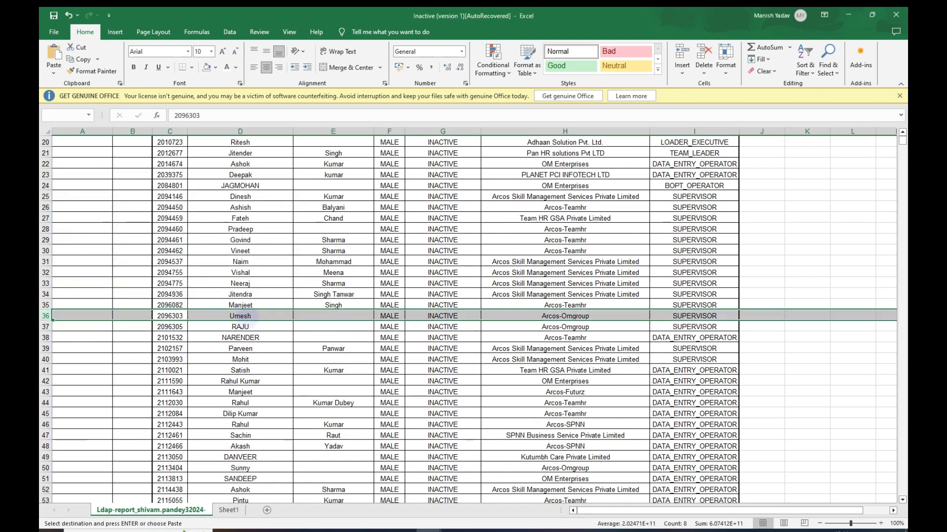
{"action": "left_click", "coordinate": [228, 510]}
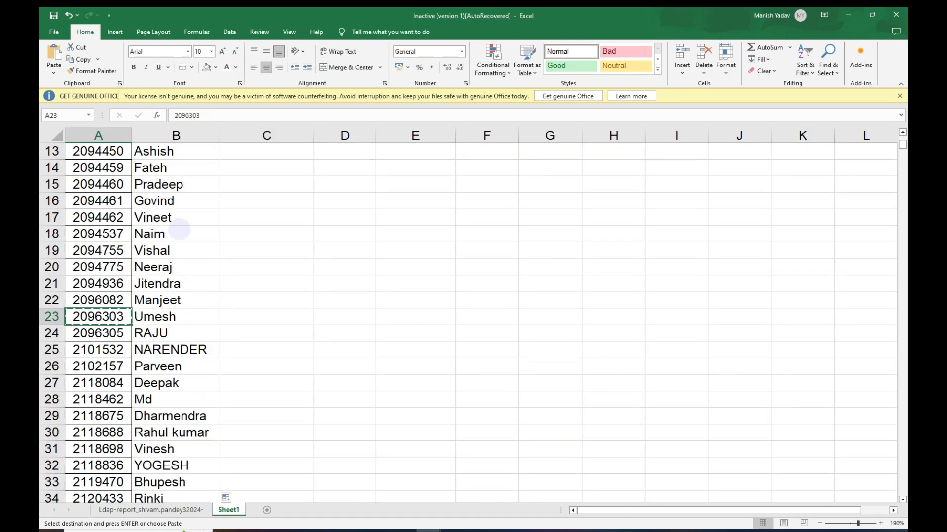
Start a VLOOKUP formula in C2 under vendor_name with A2 as the lookup value
{"action": "left_click", "coordinate": [180, 220]}
{"action": "key", "text": "ctrl+Up"}
{"action": "key", "text": "Right"}
{"action": "key", "text": "Down"}
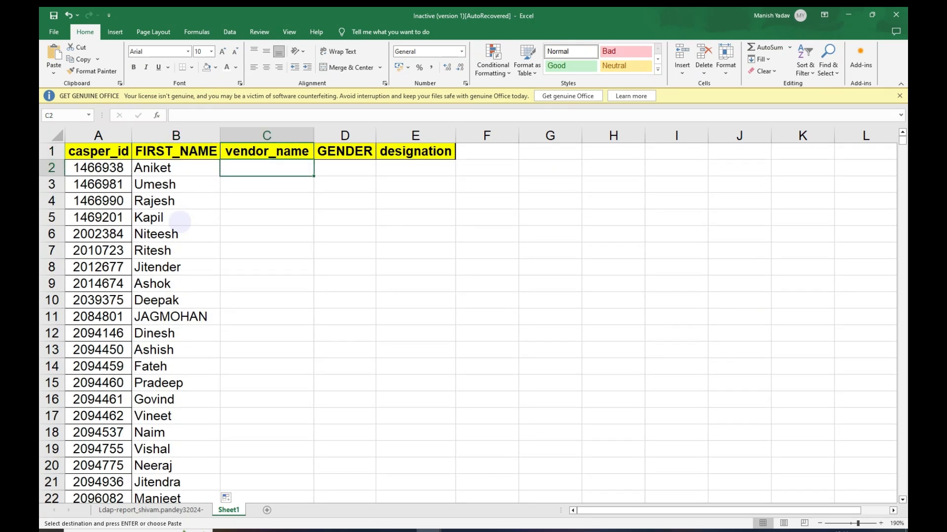
{"action": "key", "text": "Right"}
{"action": "key", "text": "Right"}
{"action": "key", "text": "Left"}
{"action": "key", "text": "Left"}
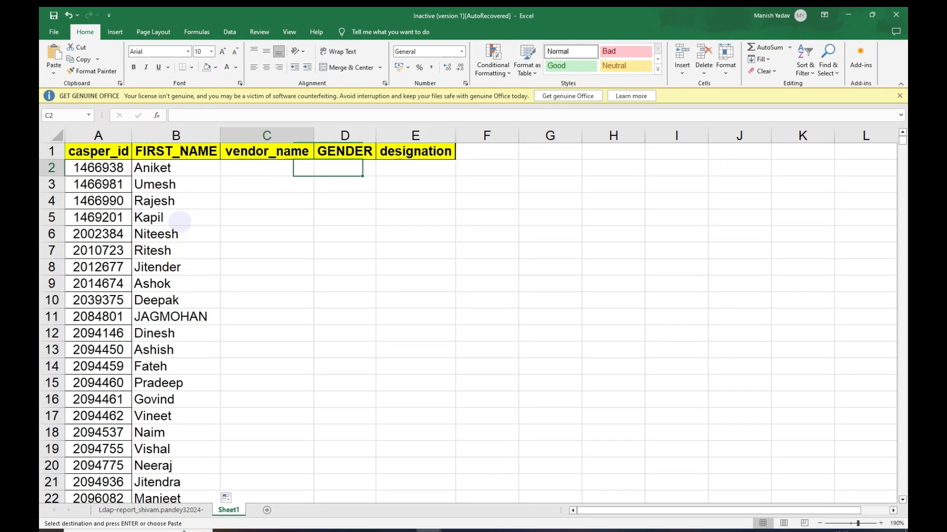
{"action": "key", "text": "Left"}
{"action": "key", "text": "Right"}
{"action": "type", "text": "=vl"}
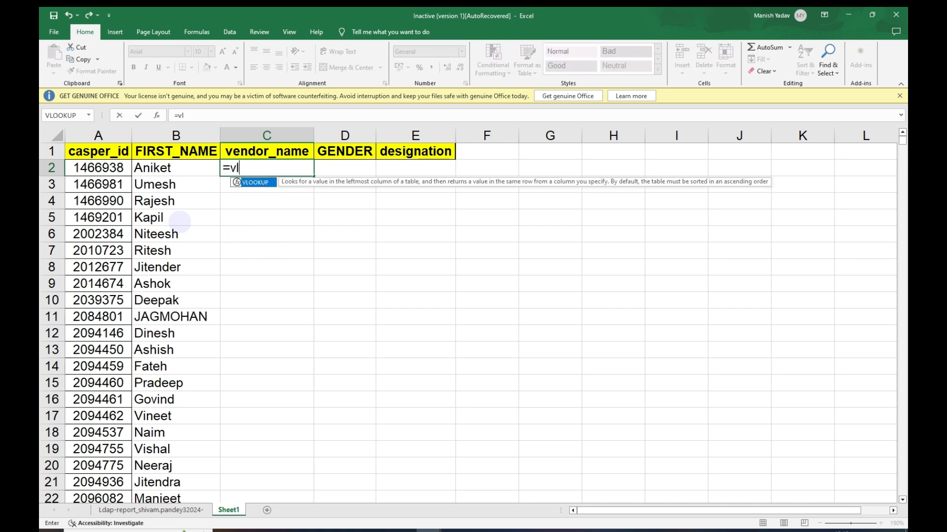
{"action": "key", "text": "Tab"}
{"action": "key", "text": "Left"}
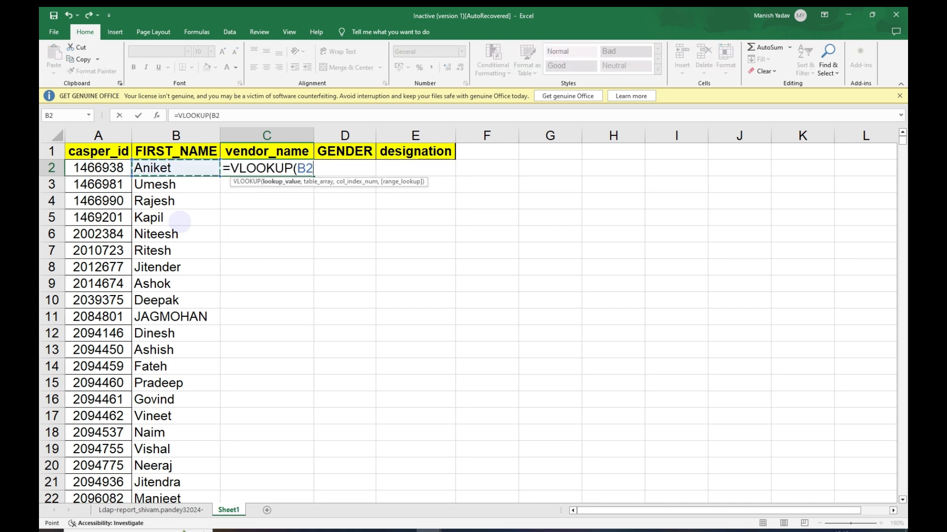
{"action": "key", "text": "Left"}
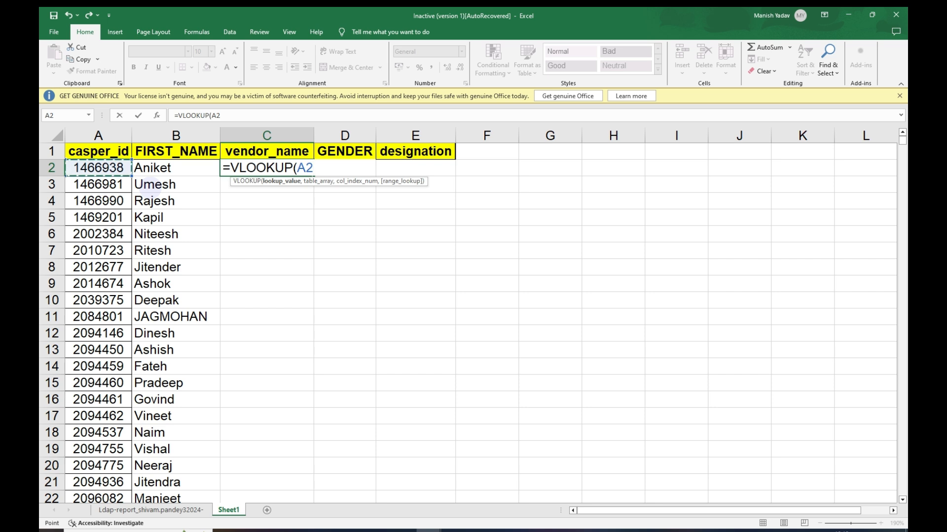
{"action": "type", "text": ","}
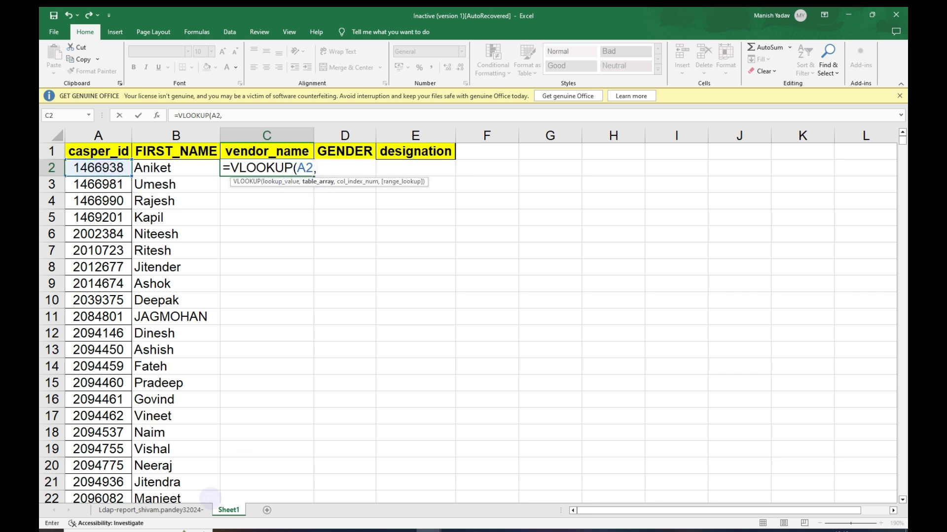
Complete the C2 formula with columns C:I of the employee list as the table array, column index 4 and 0 for exact match
{"action": "left_click", "coordinate": [151, 509]}
{"action": "left_click", "coordinate": [172, 175]}
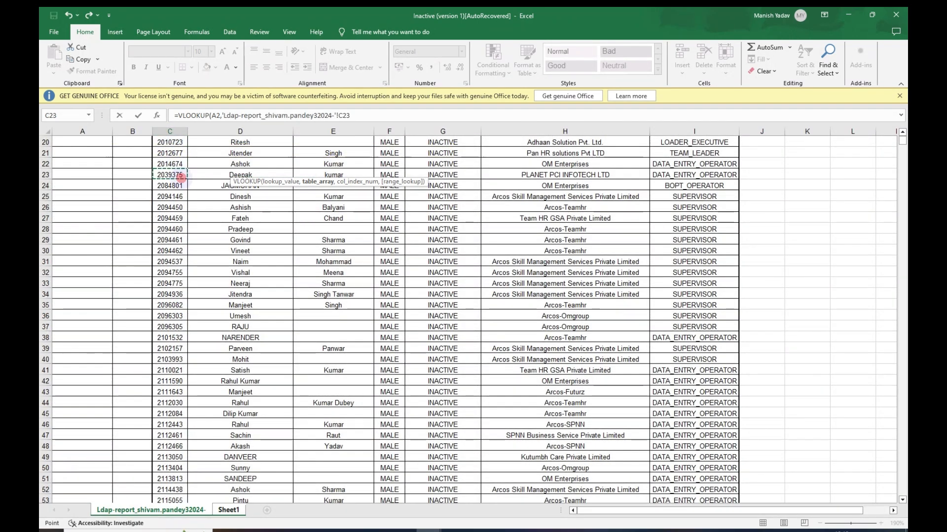
{"action": "scroll", "coordinate": [181, 180], "scroll_direction": "up", "scroll_amount": 7}
{"action": "left_click", "coordinate": [170, 143]}
{"action": "left_click_drag", "start_coordinate": [176, 131], "coordinate": [746, 129]}
{"action": "type", "text": ","}
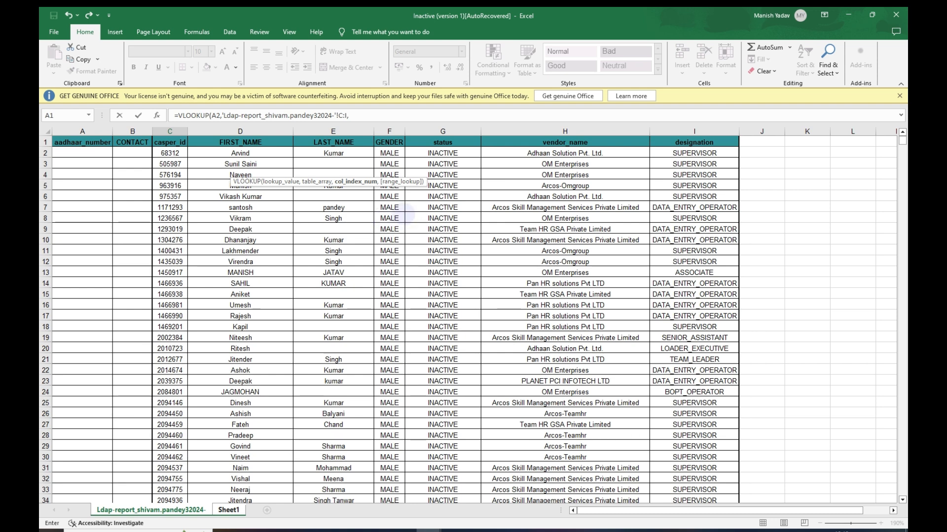
{"action": "type", "text": ",0"}
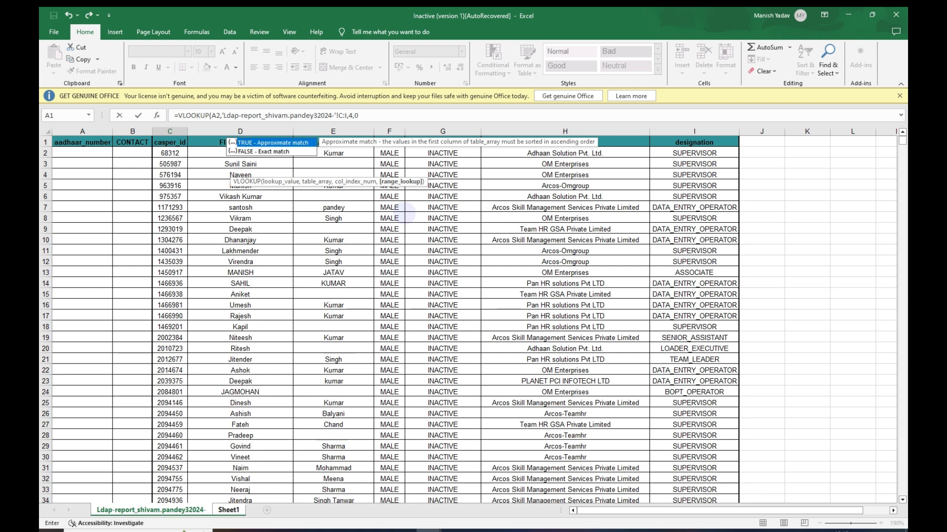
{"action": "key", "text": "Return"}
{"action": "key", "text": "Up"}
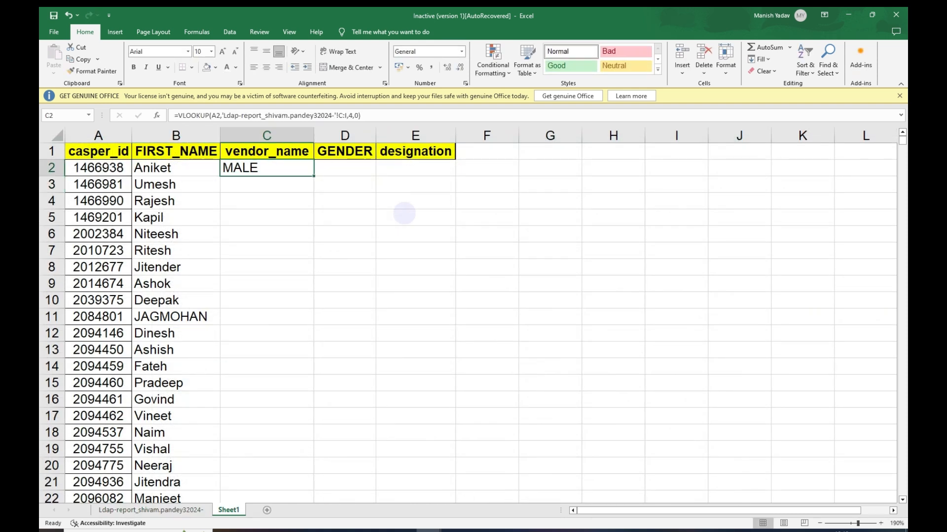
{"action": "key", "text": "Down"}
{"action": "key", "text": "Up"}
Count the employee list columns from casper_id across to vendor_name to work out the column index
{"action": "key", "text": "ctrl+Page_Up"}
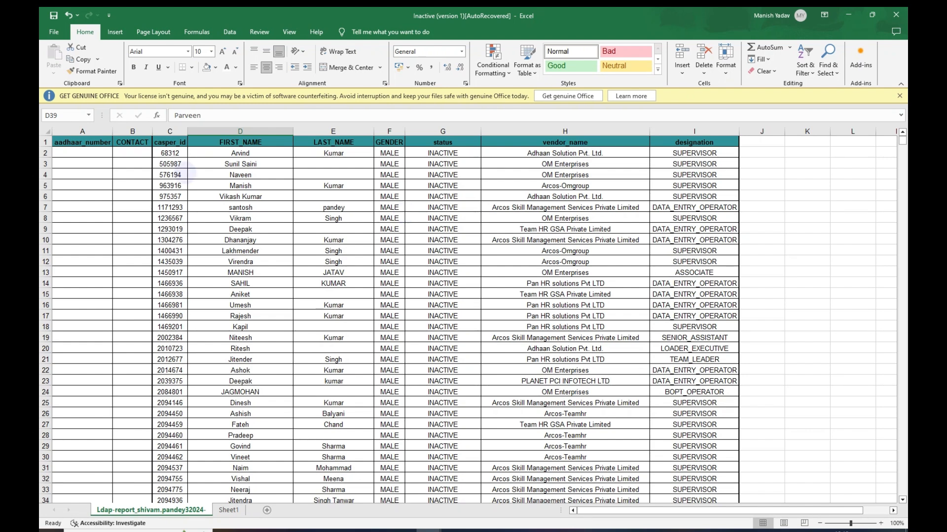
{"action": "left_click_drag", "start_coordinate": [170, 163], "coordinate": [170, 229]}
{"action": "left_click_drag", "start_coordinate": [240, 164], "coordinate": [240, 272]}
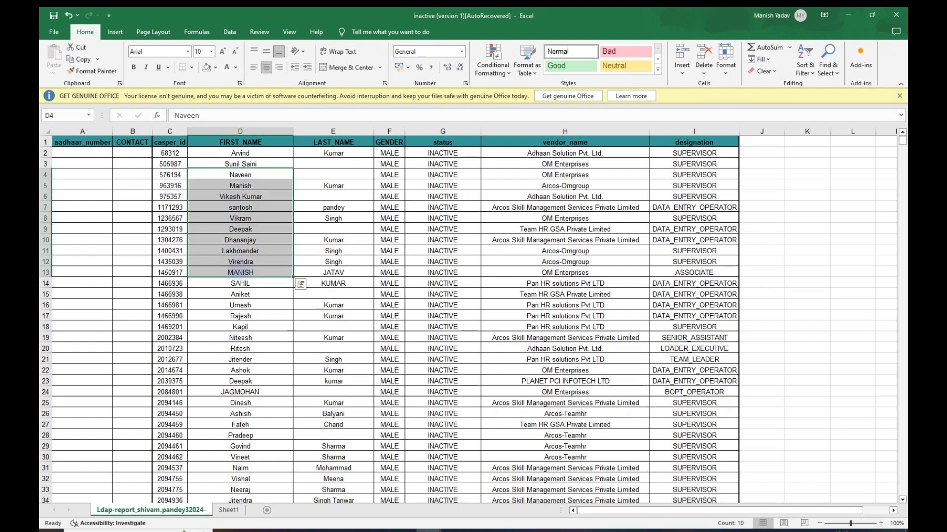
{"action": "left_click_drag", "start_coordinate": [333, 164], "coordinate": [333, 240]}
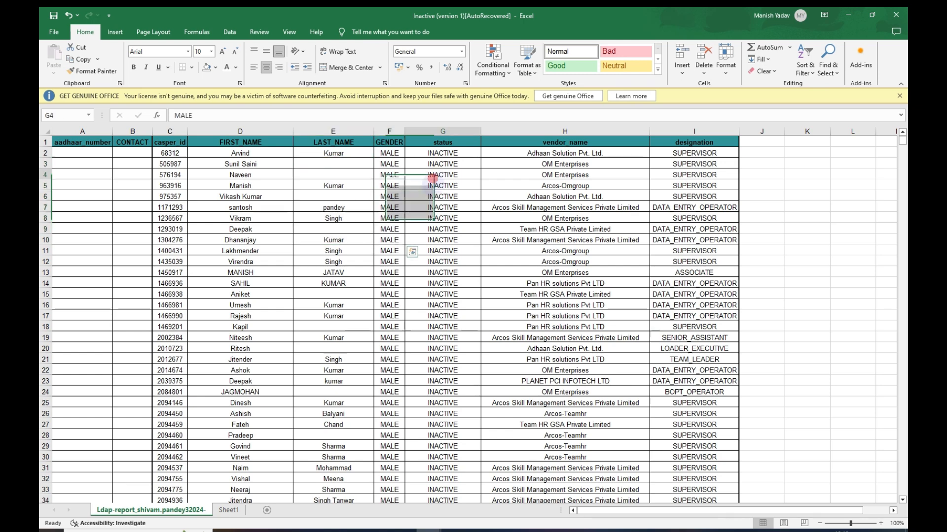
{"action": "left_click_drag", "start_coordinate": [523, 175], "coordinate": [528, 267]}
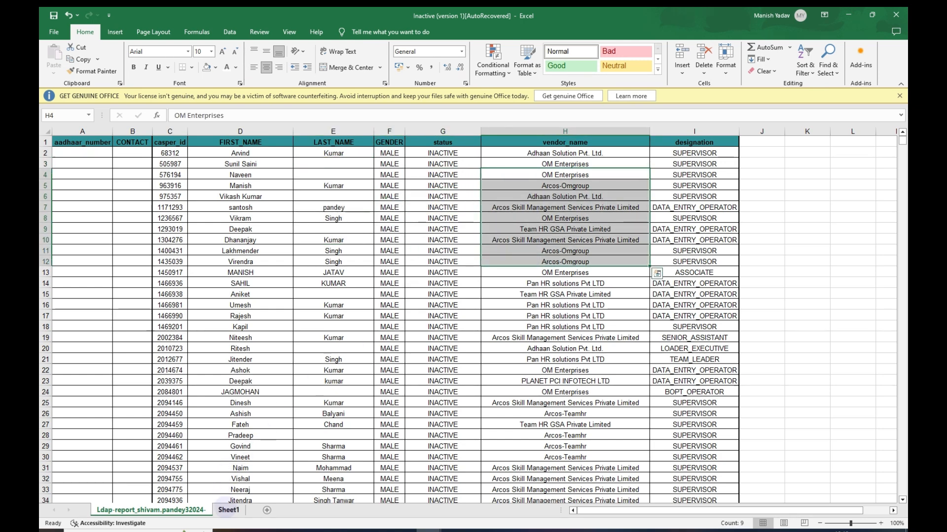
Return to Sheet1 and change the column index in the C2 VLOOKUP formula to 6
{"action": "left_click", "coordinate": [229, 509]}
{"action": "double_click", "coordinate": [256, 167]}
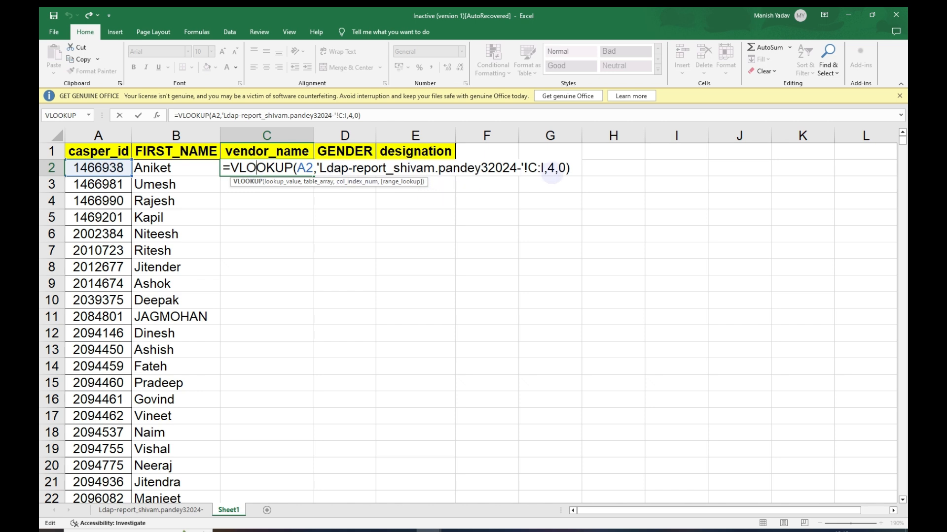
{"action": "left_click", "coordinate": [547, 169]}
{"action": "key", "text": "shift+Right"}
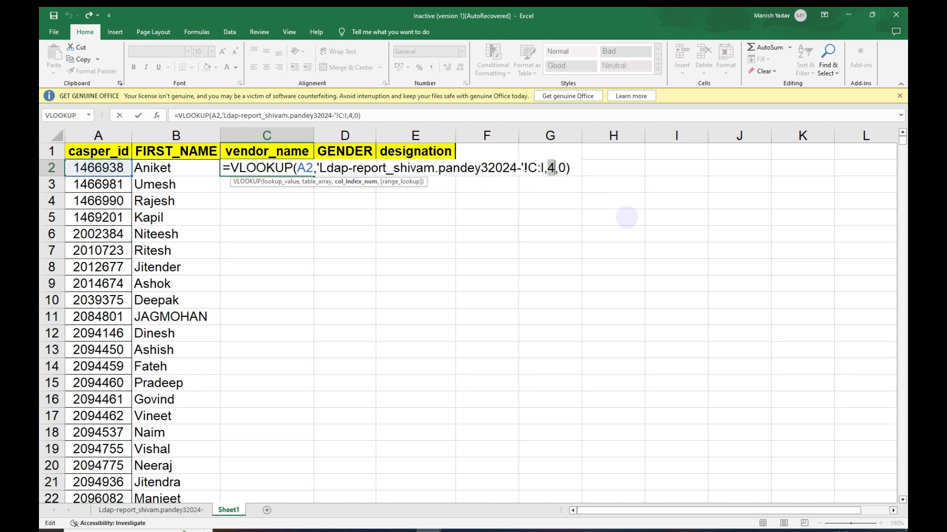
{"action": "type", "text": "6"}
{"action": "key", "text": "Return"}
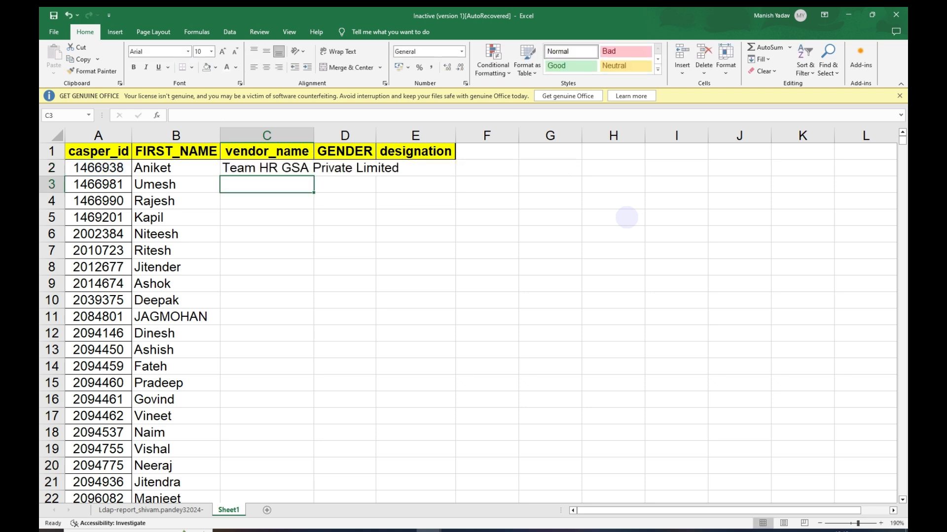
Copy the C2 formula, paste it down the vendor_name column to row 1086, and undo the paste
{"action": "key", "text": "Up"}
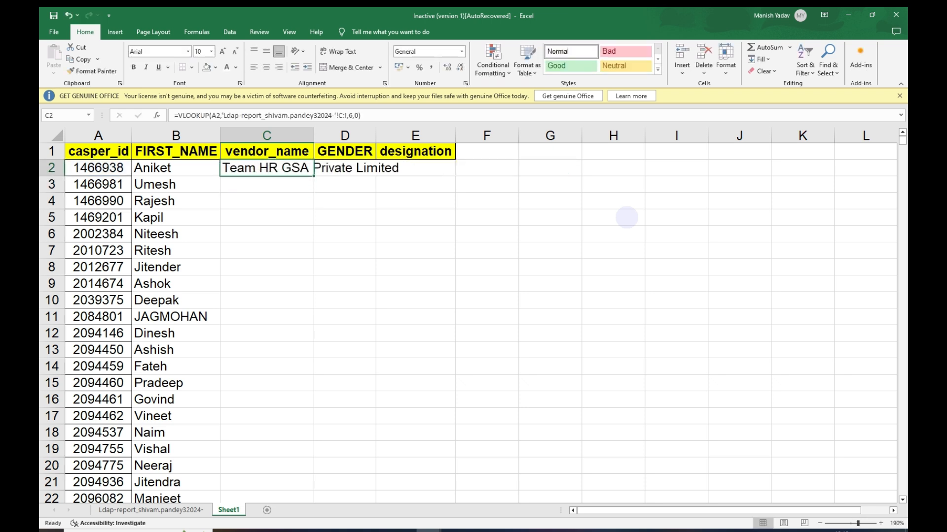
{"action": "key", "text": "ctrl+c"}
{"action": "key", "text": "Left"}
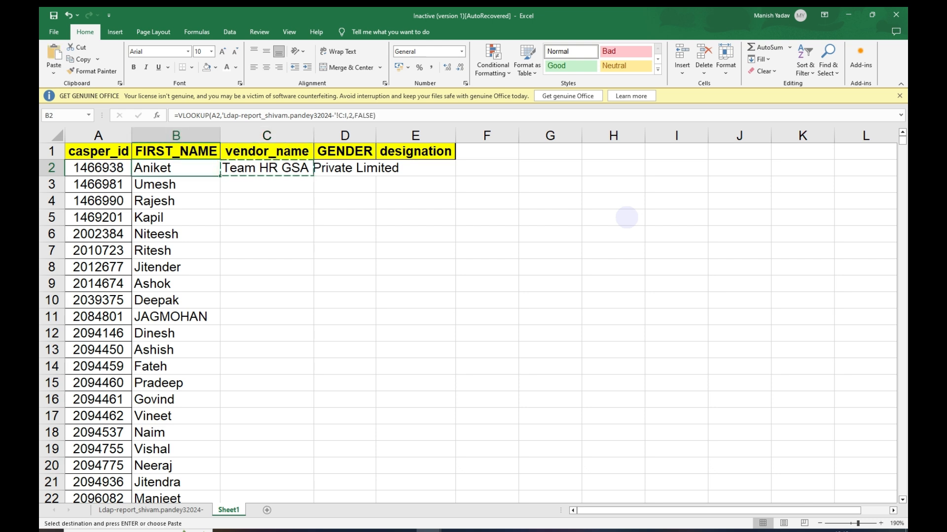
{"action": "key", "text": "Right"}
{"action": "key", "text": "Left"}
{"action": "key", "text": "ctrl+Down"}
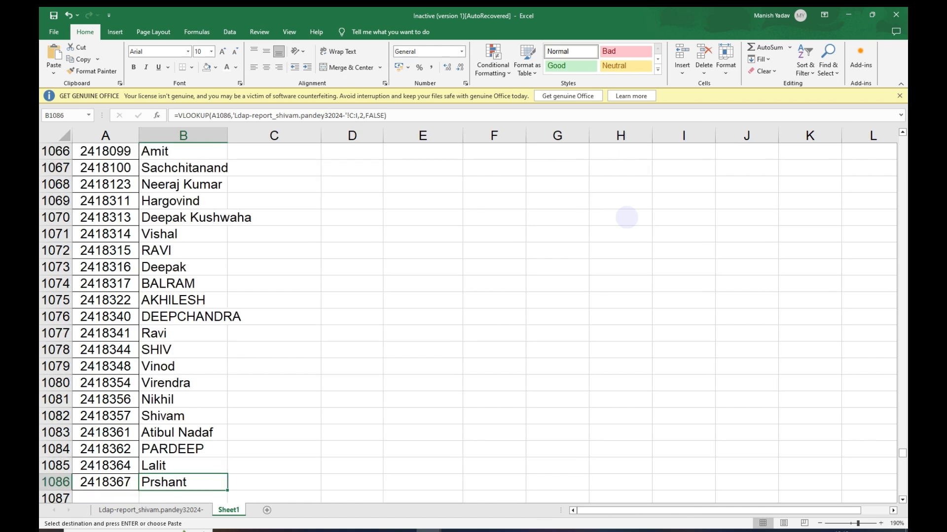
{"action": "key", "text": "Right"}
{"action": "key", "text": "ctrl+shift+Up"}
{"action": "key", "text": "Return"}
{"action": "key", "text": "Down"}
{"action": "key", "text": "ctrl+z"}
Paste the copied C2 formula into every vendor_name row down to C1086 again
{"action": "key", "text": "ctrl+Up"}
{"action": "key", "text": "Down"}
{"action": "key", "text": "Left"}
{"action": "key", "text": "ctrl+Down"}
{"action": "key", "text": "Right"}
{"action": "key", "text": "ctrl+shift+Up"}
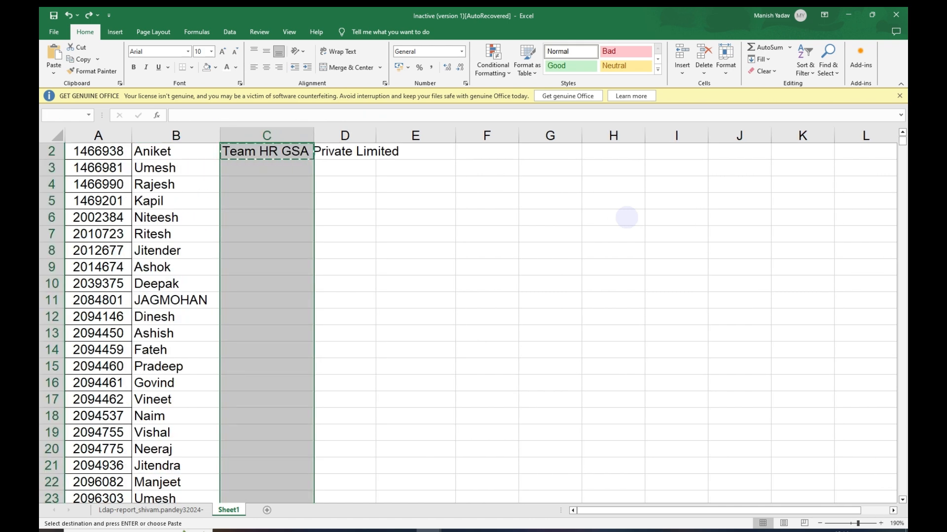
{"action": "key", "text": "Return"}
{"action": "key", "text": "ctrl+Up"}
{"action": "key", "text": "Down"}
{"action": "key", "text": "Down"}
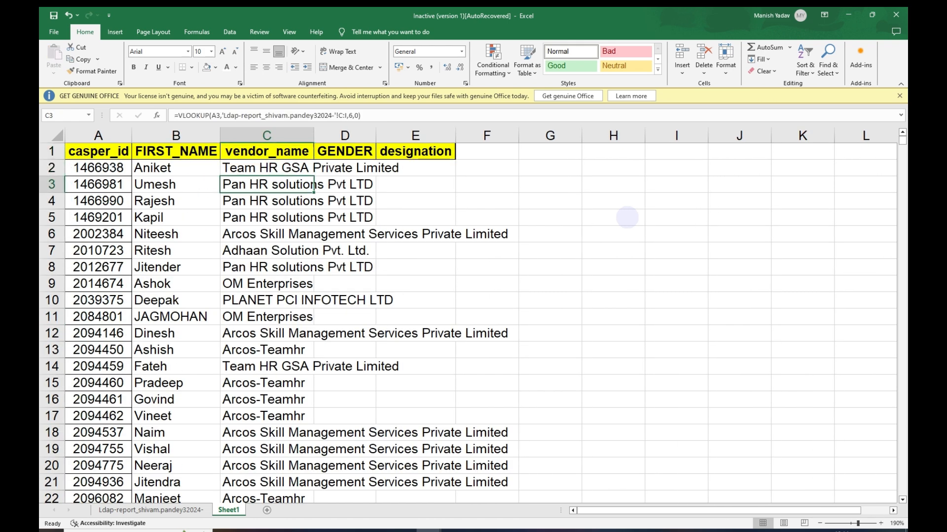
Clear all vendor_name formulas from C3 downward, keeping the one in C2
{"action": "key", "text": "ctrl+shift+Down"}
{"action": "key", "text": "ctrl+BackSpace"}
{"action": "key", "text": "Delete"}
{"action": "key", "text": "Up"}
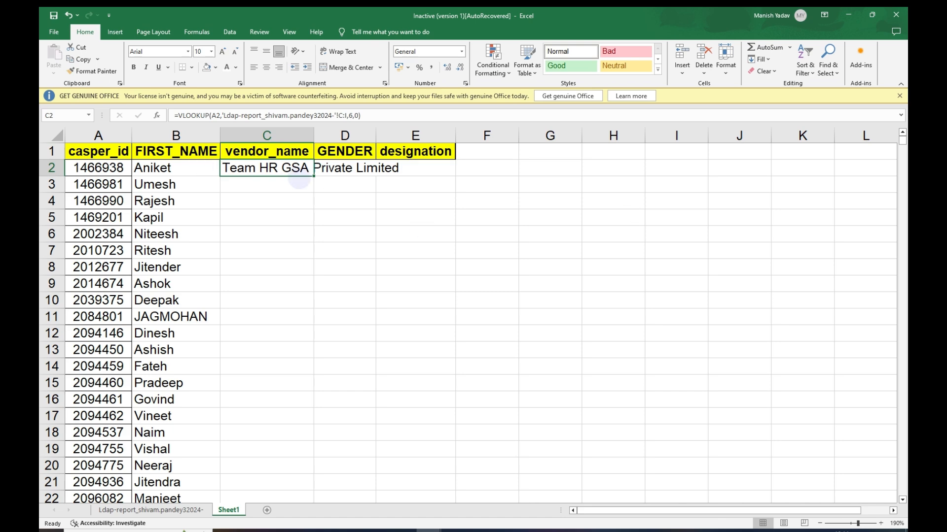
Try AutoFill of the C2 formula down the whole column and then only down to C10, undoing each fill
{"action": "double_click", "coordinate": [314, 176]}
{"action": "left_click", "coordinate": [275, 253]}
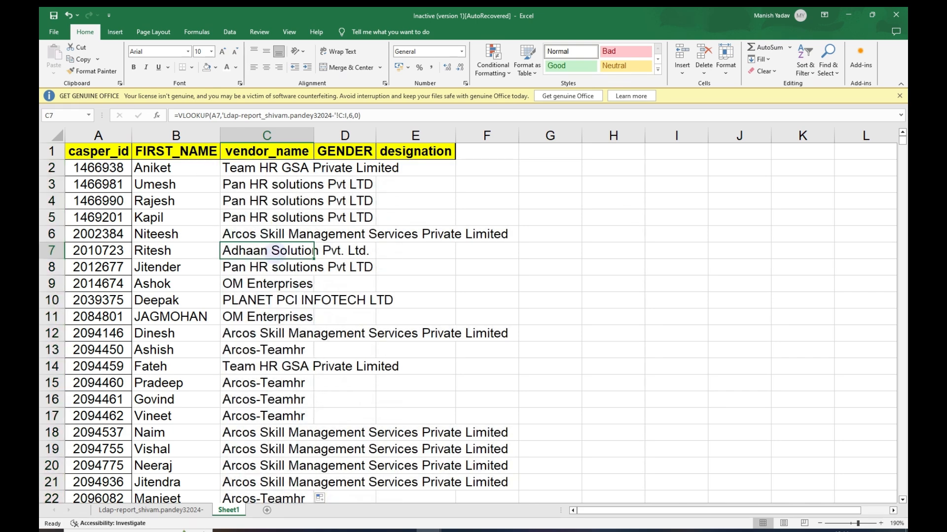
{"action": "key", "text": "ctrl+z"}
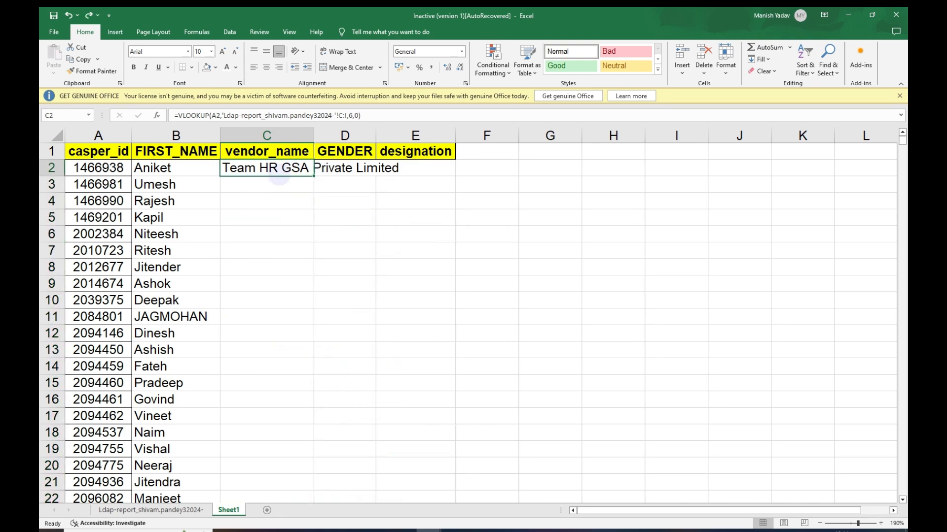
{"action": "left_click_drag", "start_coordinate": [314, 176], "coordinate": [316, 308]}
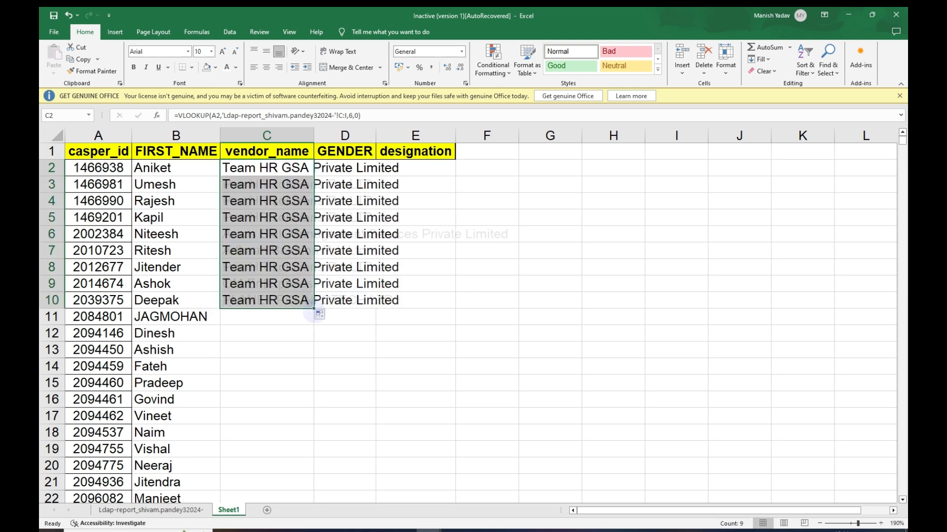
{"action": "left_click", "coordinate": [279, 283]}
{"action": "key", "text": "ctrl+z"}
Fill the C2 formula down the vendor_name column to C1086 with Fill Down
{"action": "left_click", "coordinate": [182, 240]}
{"action": "key", "text": "ctrl+Down"}
{"action": "key", "text": "Right"}
{"action": "key", "text": "ctrl+shift+Up"}
{"action": "key", "text": "ctrl+d"}
Select the whole Sheet1 table and AutoFit its column widths
{"action": "key", "text": "ctrl+Up"}
{"action": "key", "text": "ctrl+a"}
{"action": "key", "text": "alt+h"}
{"action": "key", "text": "o"}
{"action": "key", "text": "i"}
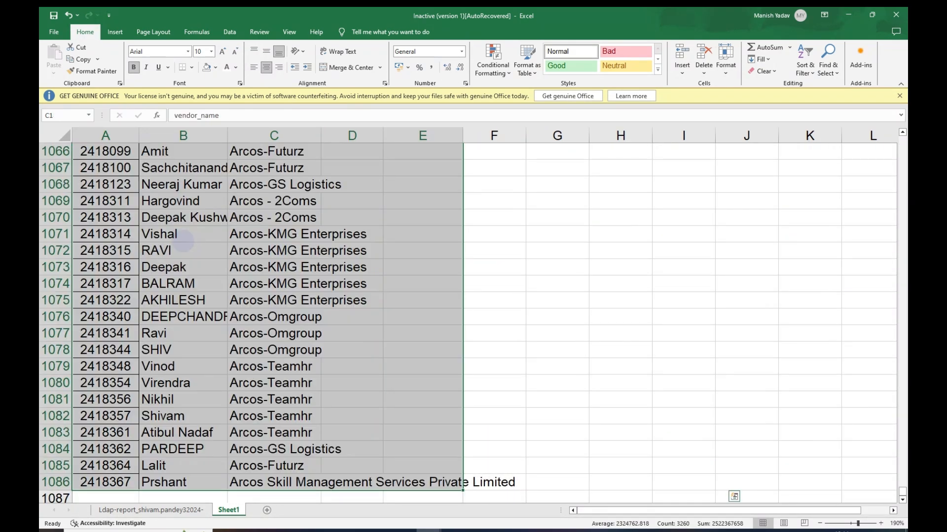
{"action": "key", "text": "ctrl+Up"}
{"action": "key", "text": "ctrl+z"}
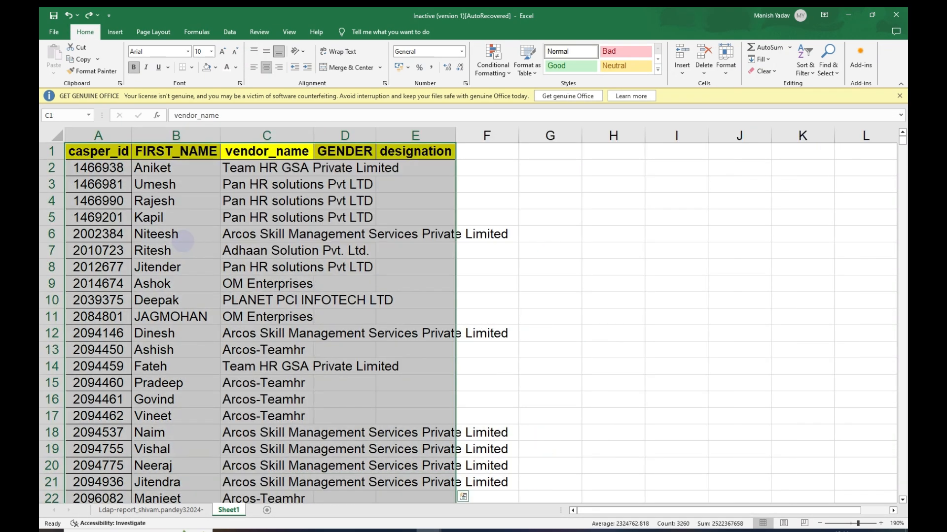
{"action": "key", "text": "alt+h"}
{"action": "key", "text": "o"}
{"action": "key", "text": "i"}
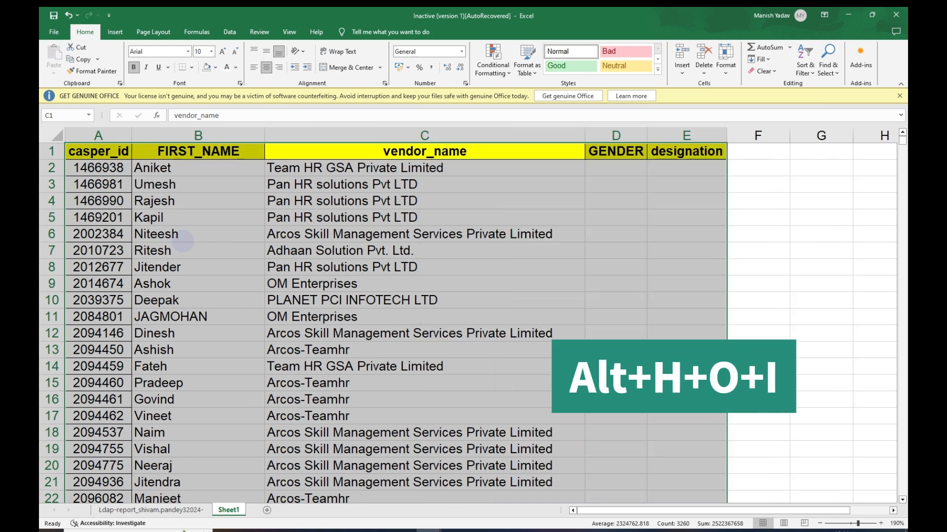
Undo the column width change and AutoFit the same columns again
{"action": "key", "text": "ctrl+z"}
{"action": "key", "text": "alt+o"}
{"action": "key", "text": "c"}
{"action": "key", "text": "a"}
Start a VLOOKUP formula in D2 under GENDER with A2 as the lookup value
{"action": "key", "text": "Down"}
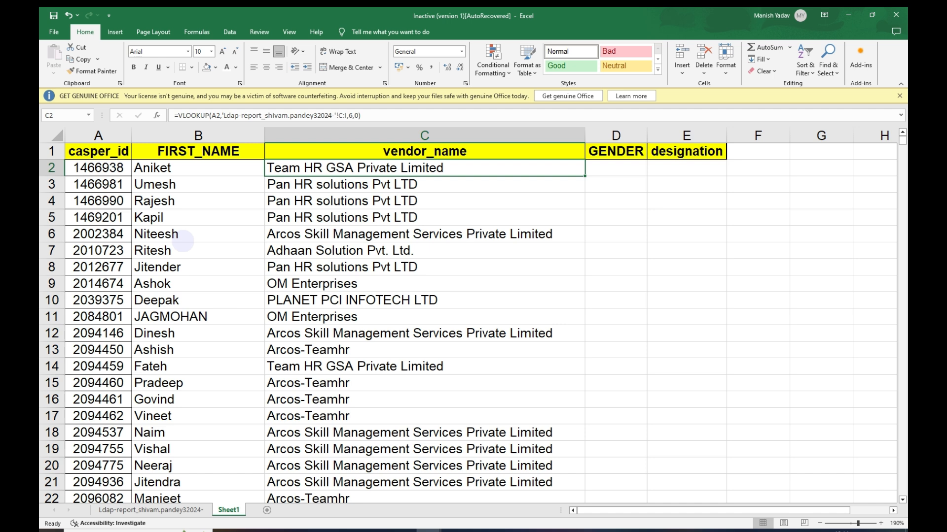
{"action": "key", "text": "Right"}
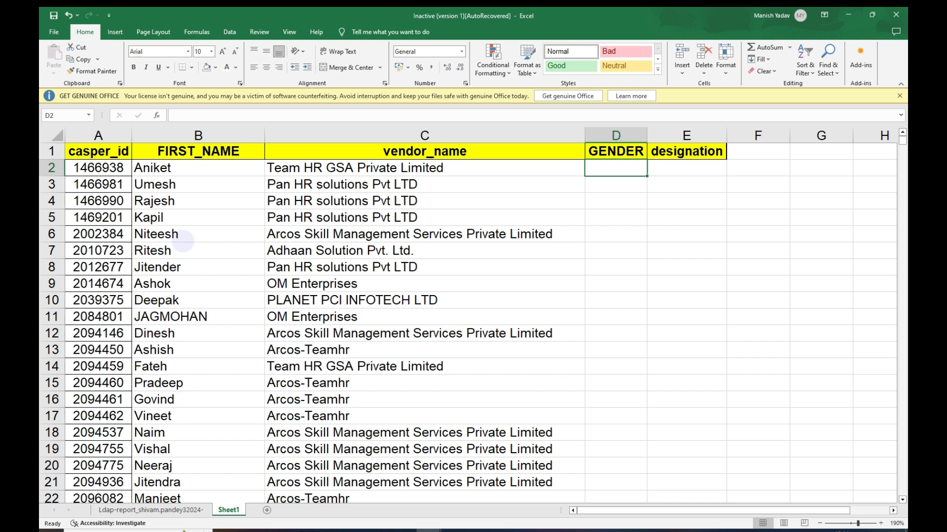
{"action": "type", "text": "=vl"}
{"action": "key", "text": "Tab"}
{"action": "key", "text": "Left"}
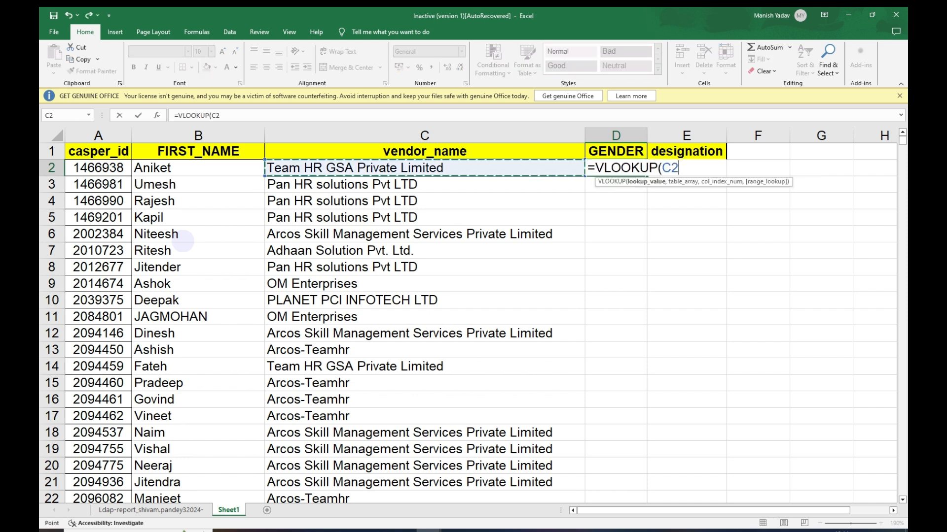
{"action": "key", "text": "Left"}
{"action": "key", "text": "Left"}
{"action": "type", "text": ","}
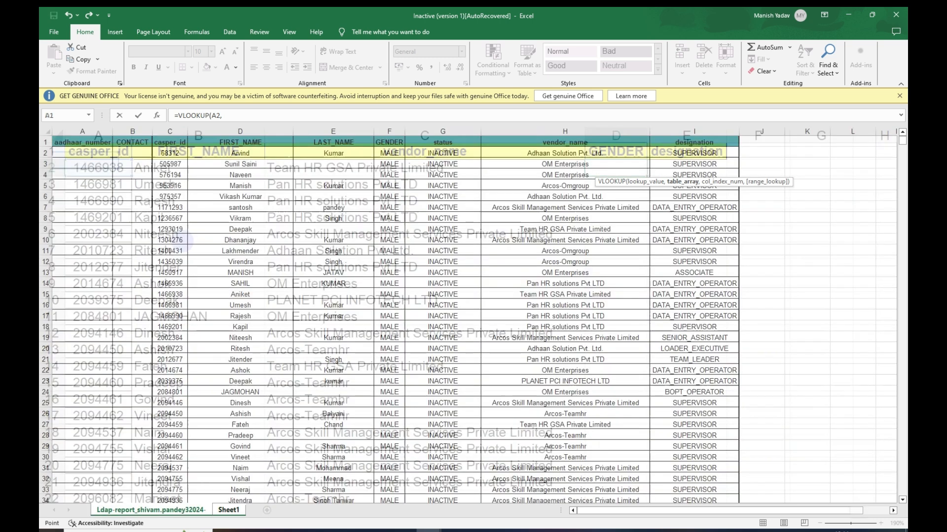
Complete the D2 formula with columns C:I of the employee list as the table array, column index 4 and 0 for exact match
{"action": "key", "text": "ctrl+Page_Up"}
{"action": "left_click_drag", "start_coordinate": [170, 131], "coordinate": [740, 131]}
{"action": "type", "text": ","}
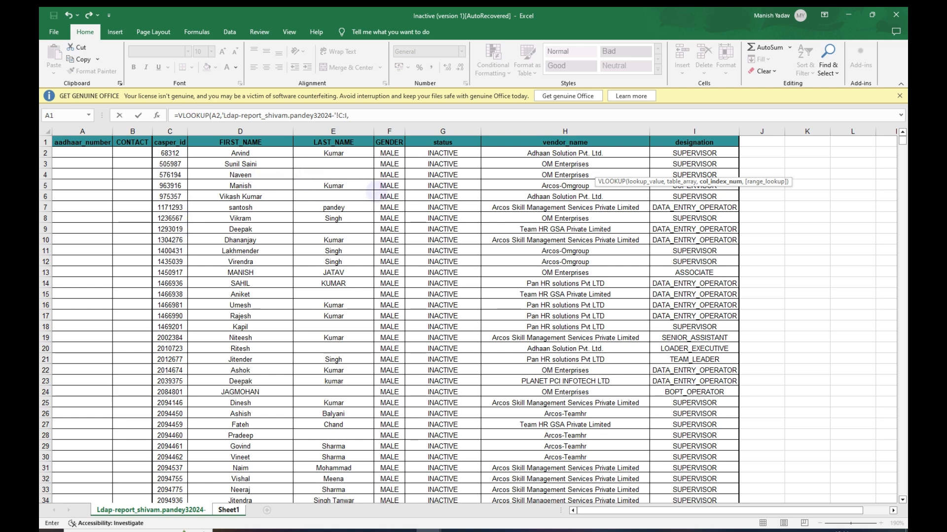
{"action": "type", "text": "4,"}
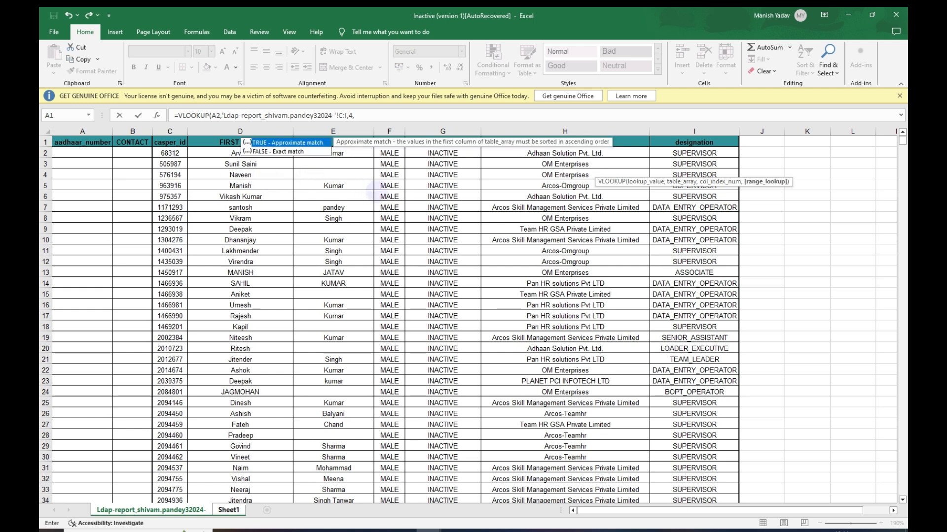
{"action": "type", "text": "0"}
{"action": "key", "text": "Return"}
Copy the D2 formula and paste it down the GENDER column to row 1086
{"action": "key", "text": "Up"}
{"action": "key", "text": "ctrl+c"}
{"action": "key", "text": "Left"}
{"action": "key", "text": "ctrl+Down"}
{"action": "key", "text": "Right"}
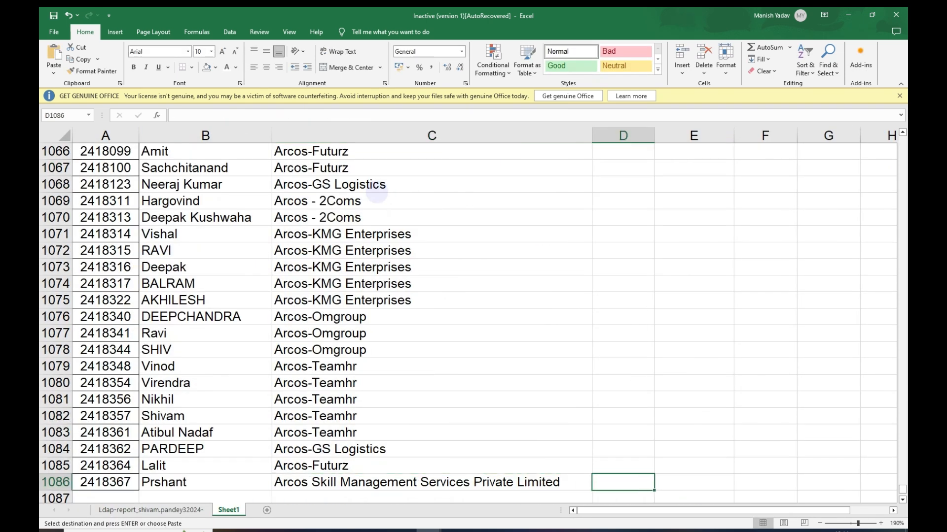
{"action": "key", "text": "ctrl+shift+Up"}
{"action": "key", "text": "Return"}
Start a VLOOKUP formula in E2 under designation with A2 as the lookup value
{"action": "key", "text": "ctrl+Up"}
{"action": "key", "text": "Right"}
{"action": "key", "text": "Down"}
{"action": "type", "text": "=vl"}
{"action": "key", "text": "Tab"}
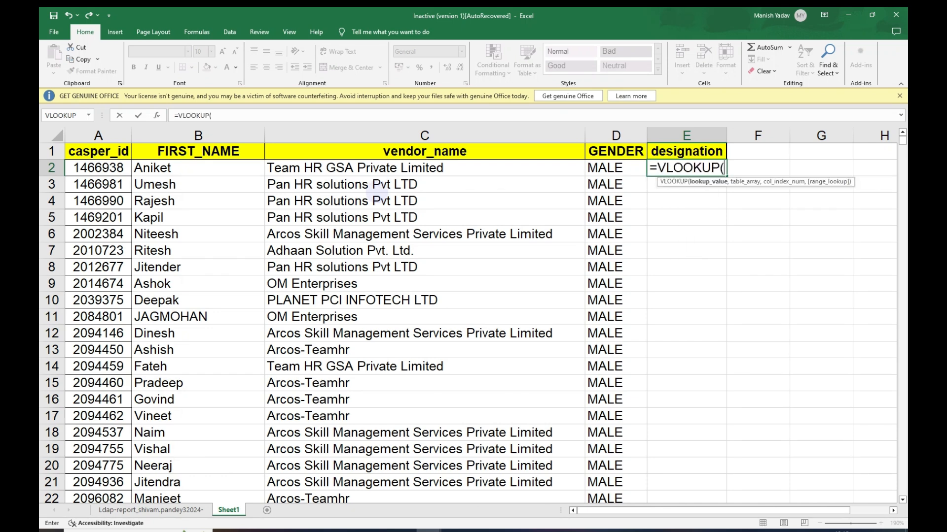
{"action": "left_click", "coordinate": [98, 168]}
{"action": "type", "text": ","}
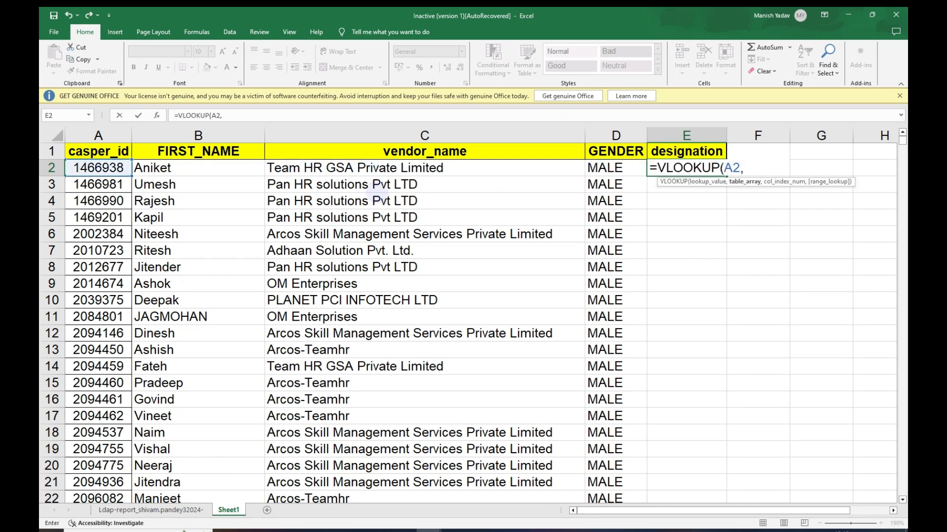
Complete the E2 formula with columns C:I of the employee list as the table array, column index 7 and 0 for exact match
{"action": "key", "text": "ctrl+Page_Up"}
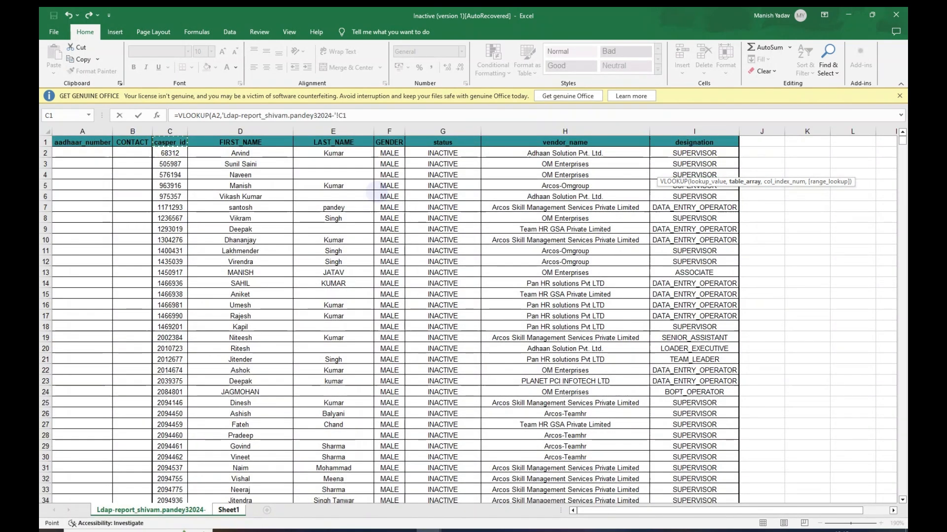
{"action": "key", "text": "ctrl+space"}
{"action": "key", "text": "ctrl+shift+Right"}
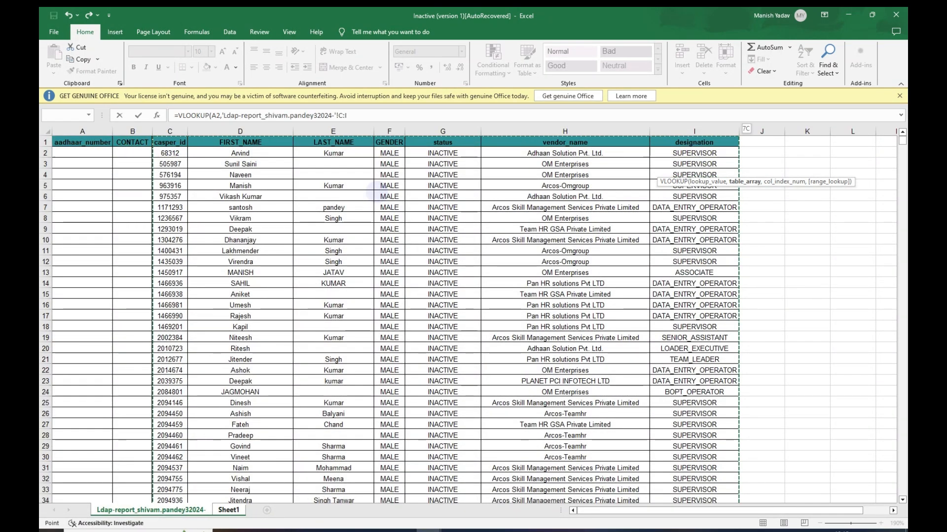
{"action": "type", "text": ",7,"}
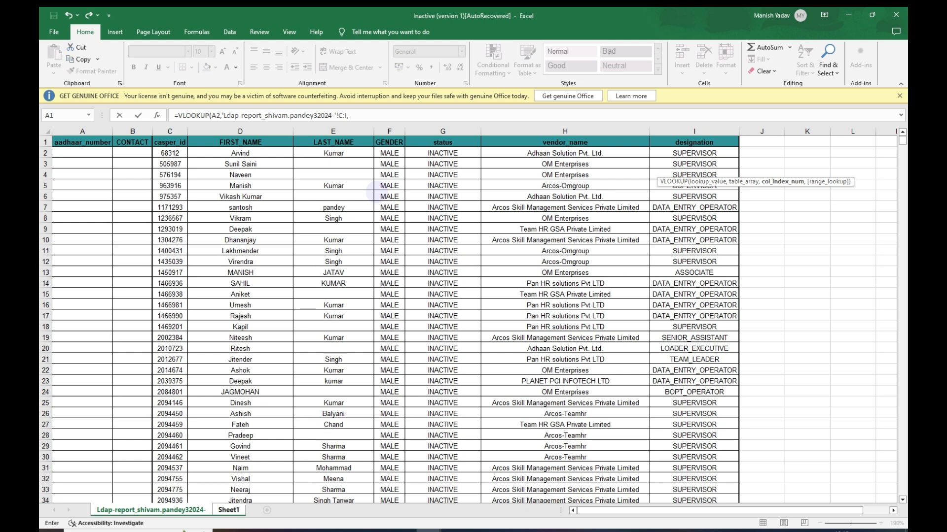
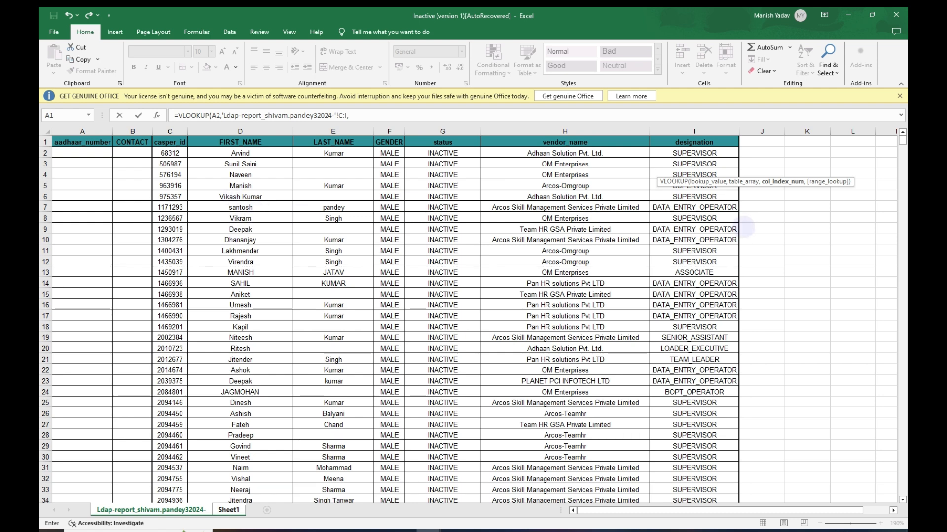
{"action": "type", "text": "7,"}
{"action": "key", "text": "Return"}
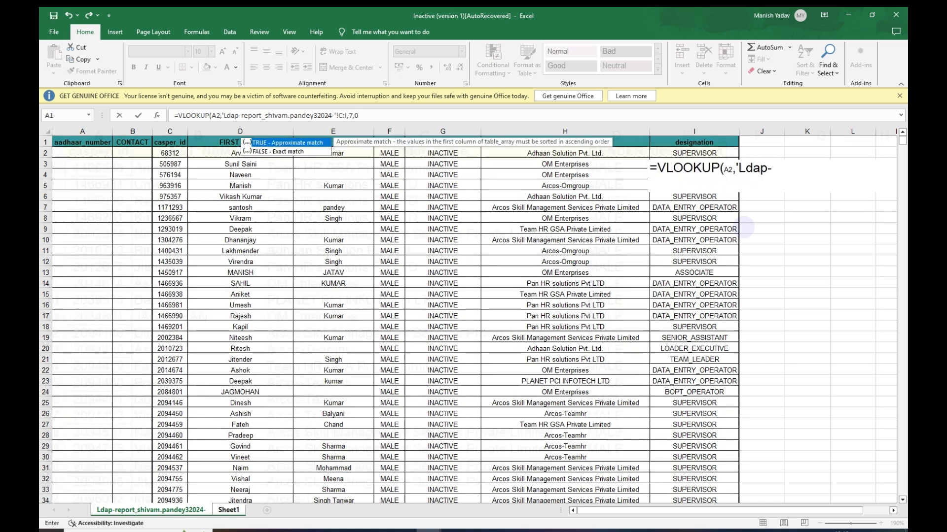
Copy the E2 formula and paste it down the designation column to row 1086
{"action": "key", "text": "Up"}
{"action": "key", "text": "ctrl+c"}
{"action": "key", "text": "Left"}
{"action": "key", "text": "ctrl+Down"}
{"action": "key", "text": "Right"}
{"action": "key", "text": "ctrl+shift+Up"}
{"action": "key", "text": "ctrl+v"}
Select the table from the designation header back to casper_id, down to row 1086, and AutoFit the column widths
{"action": "key", "text": "ctrl+Up"}
{"action": "key", "text": "ctrl+shift+Left"}
{"action": "key", "text": "ctrl+shift+Down"}
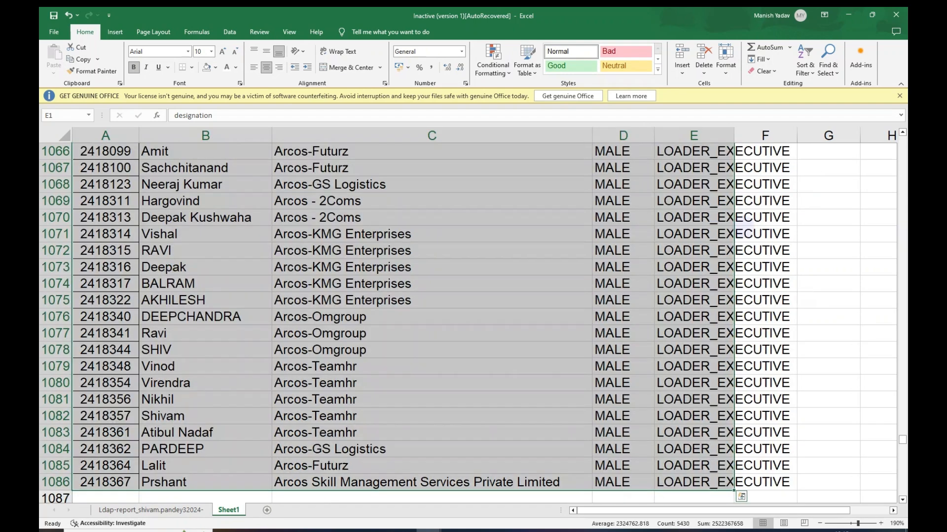
{"action": "key", "text": "alt"}
{"action": "key", "text": "h"}
{"action": "key", "text": "o"}
{"action": "key", "text": "i"}
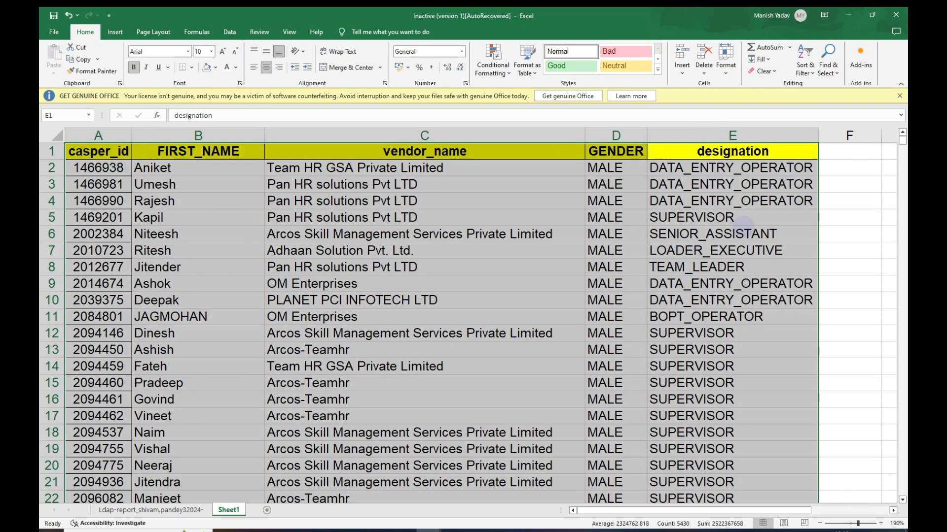
Apply all borders to every cell of the Sheet1 table
{"action": "key", "text": "ctrl+Up"}
{"action": "key", "text": "Left"}
{"action": "key", "text": "Left"}
{"action": "key", "text": "Left"}
{"action": "key", "text": "ctrl+a"}
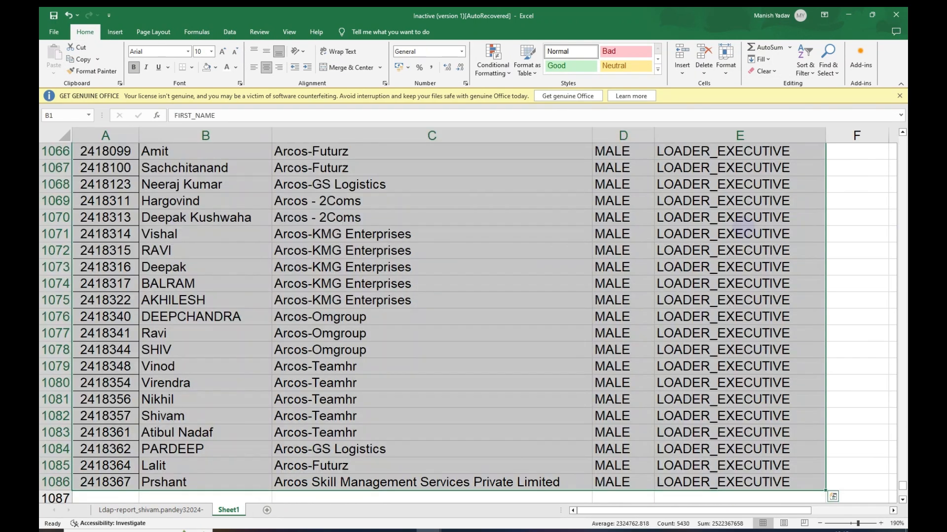
{"action": "key", "text": "alt"}
{"action": "key", "text": "h"}
{"action": "key", "text": "b"}
{"action": "key", "text": "a"}
{"action": "key", "text": "ctrl+BackSpace"}
{"action": "key", "text": "alt"}
{"action": "key", "text": "h"}
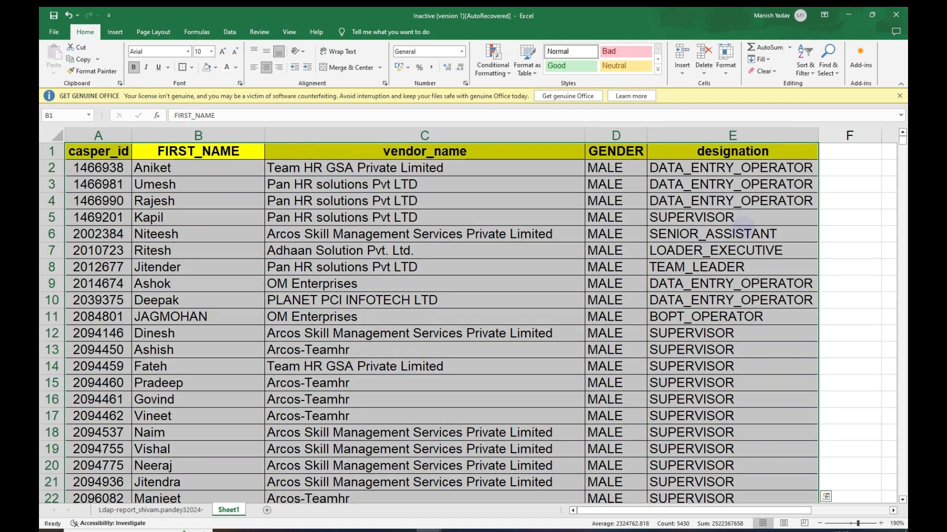
{"action": "left_click", "coordinate": [739, 298]}
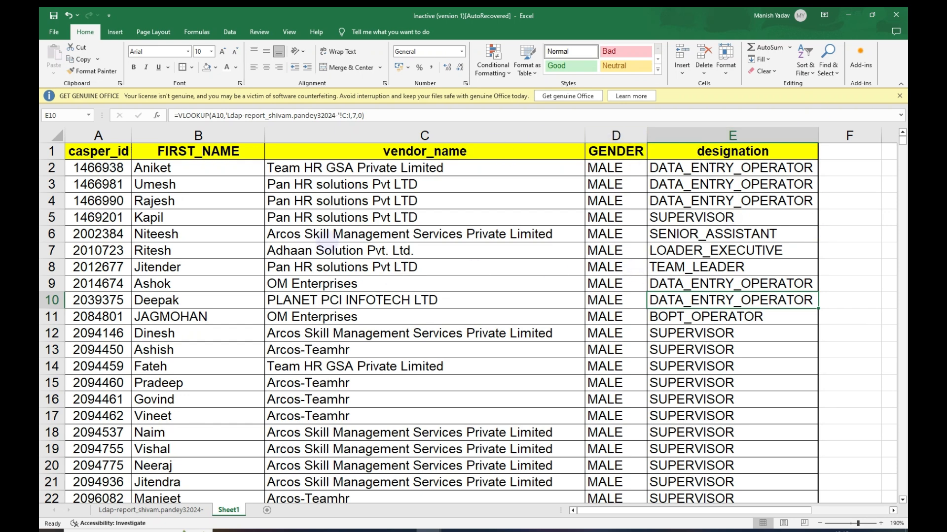
{"action": "left_click_drag", "start_coordinate": [179, 231], "coordinate": [524, 340]}
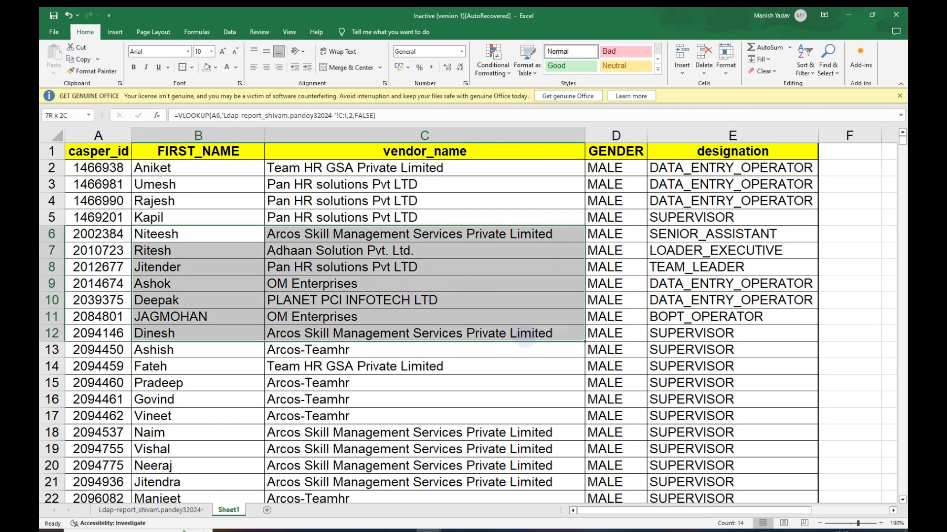
Centre the contents of the whole Sheet1 table, and switch all its cells to left alignment
{"action": "left_click", "coordinate": [450, 218]}
{"action": "left_click", "coordinate": [284, 240]}
{"action": "key", "text": "ctrl+a"}
{"action": "key", "text": "alt"}
{"action": "key", "text": "h"}
{"action": "key", "text": "a"}
{"action": "key", "text": "c"}
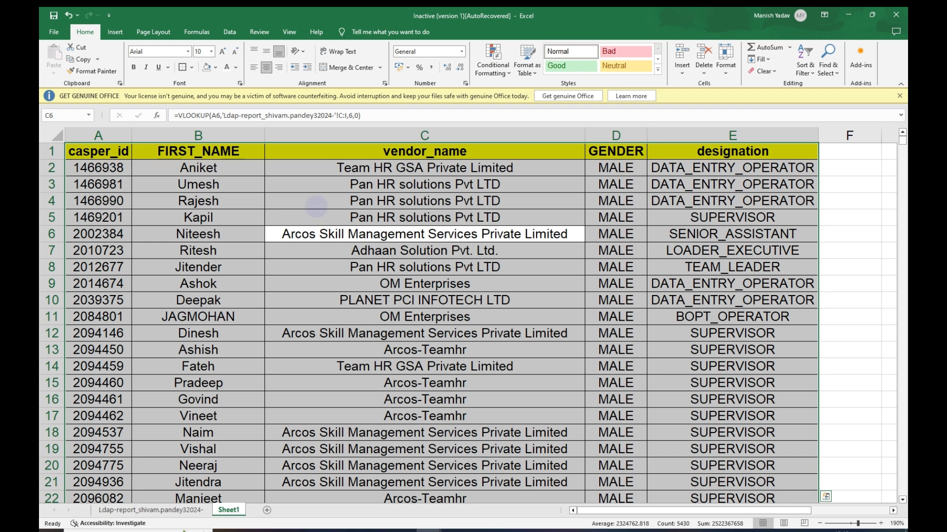
{"action": "left_click", "coordinate": [254, 67]}
{"action": "left_click", "coordinate": [566, 301]}
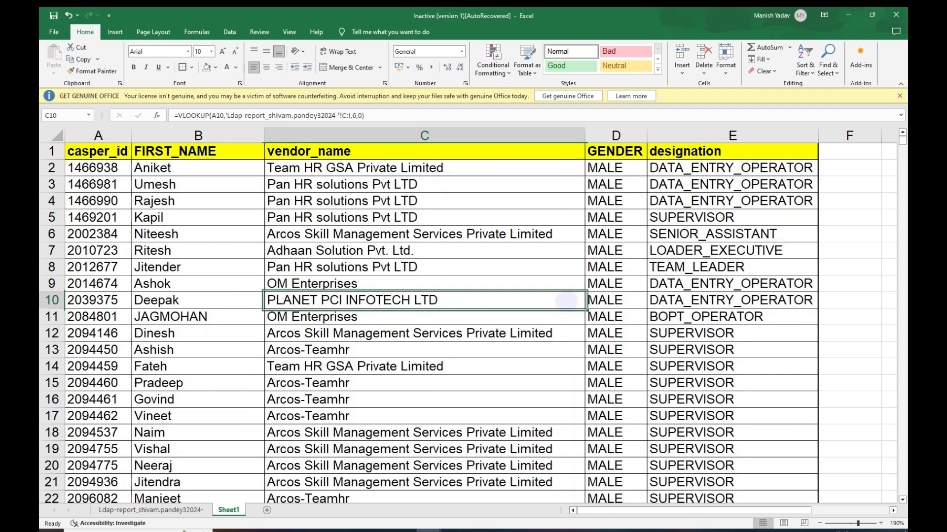
Clear all lookup results below the FIRST_NAME, vendor_name, GENDER and designation headers, from row 2 down to the table's last row
{"action": "key", "text": "ctrl+Up"}
{"action": "key", "text": "ctrl+Left"}
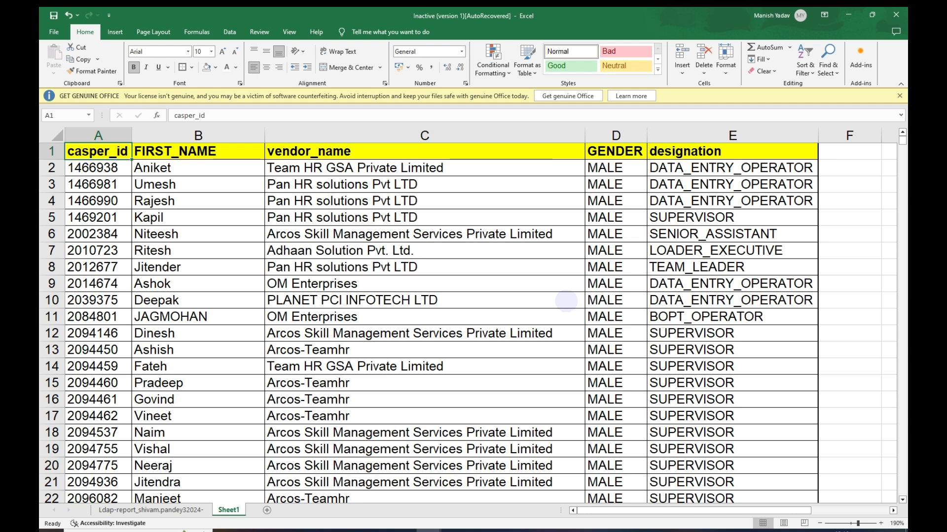
{"action": "key", "text": "Down"}
{"action": "key", "text": "Right"}
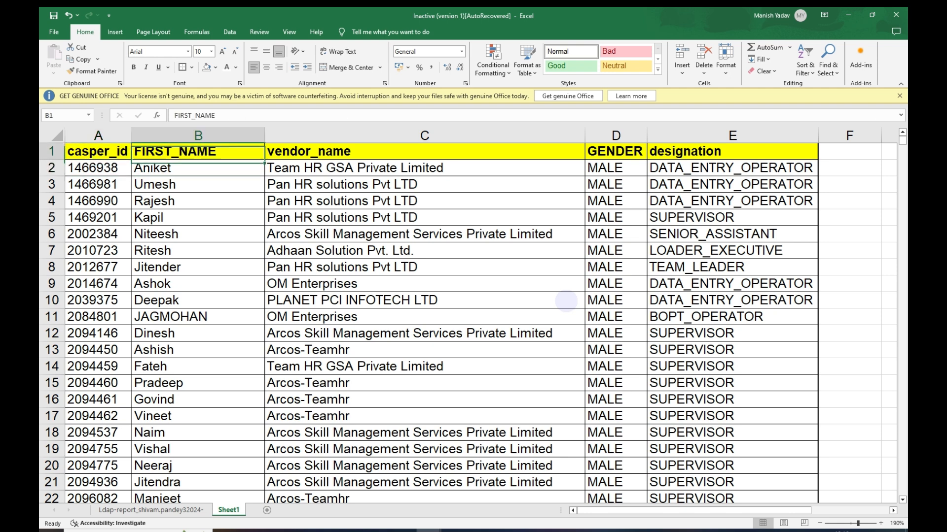
{"action": "key", "text": "shift+Right"}
{"action": "key", "text": "shift+Right"}
{"action": "key", "text": "shift+Right"}
{"action": "key", "text": "ctrl+shift+Down"}
{"action": "key", "text": "Delete"}
{"action": "key", "text": "ctrl+Up"}
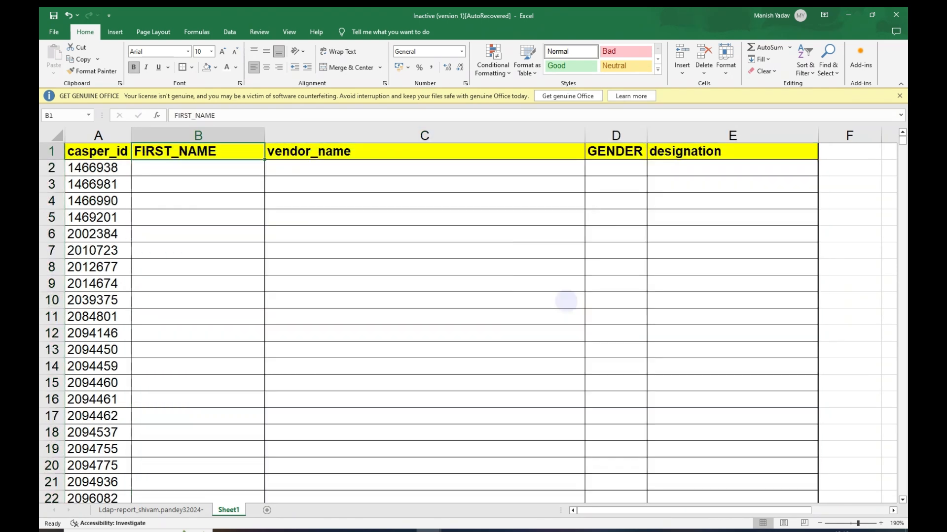
Check the number format of the casper_id cells on Sheet1 and compare them with the records in the employee list sheet
{"action": "key", "text": "Left"}
{"action": "key", "text": "Down"}
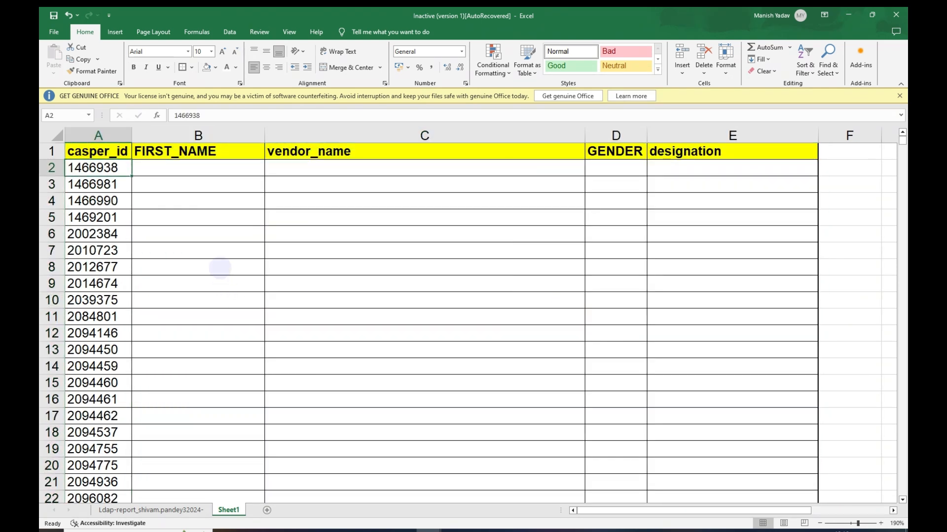
{"action": "left_click_drag", "start_coordinate": [111, 169], "coordinate": [110, 286]}
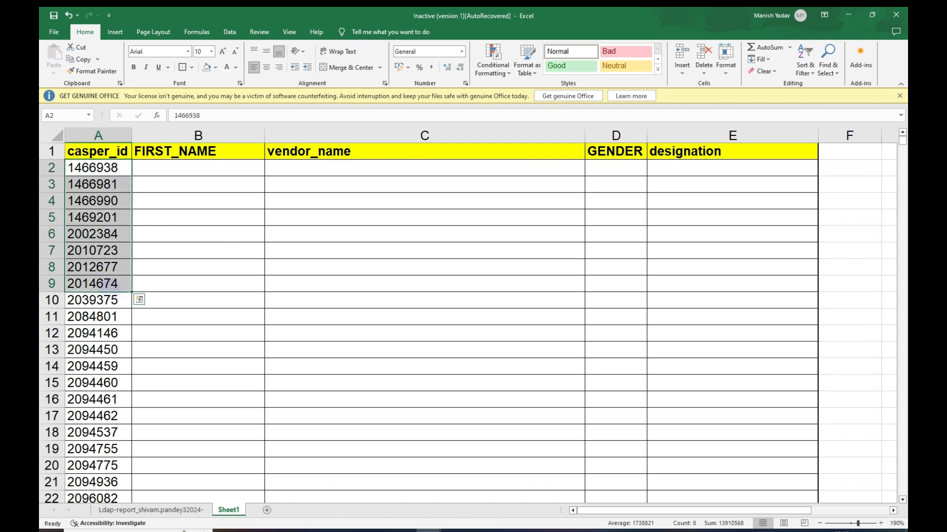
{"action": "left_click", "coordinate": [108, 184]}
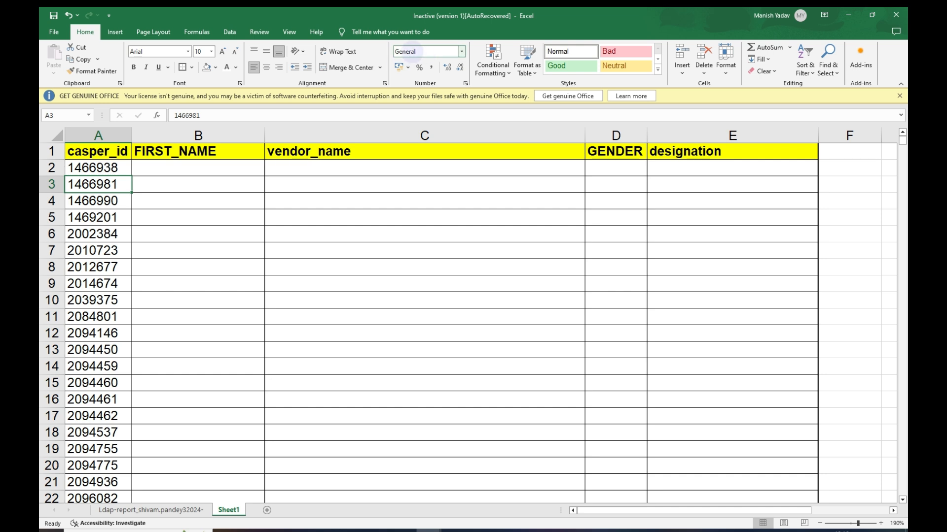
{"action": "left_click", "coordinate": [99, 301]}
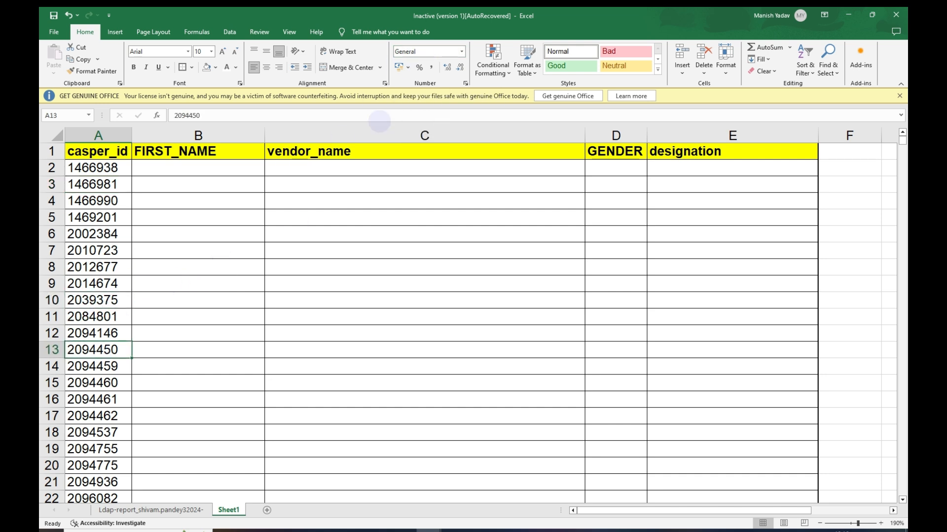
{"action": "left_click", "coordinate": [190, 282]}
{"action": "left_click", "coordinate": [185, 508]}
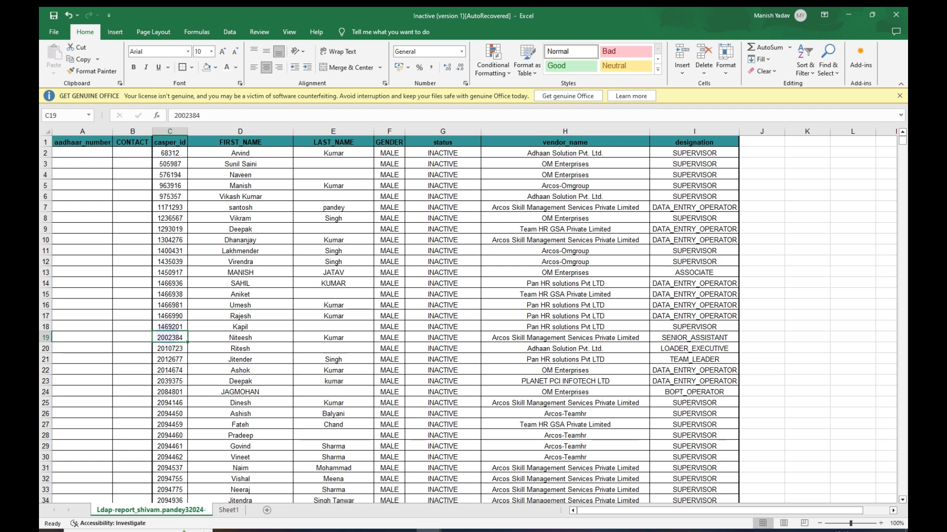
{"action": "key", "text": "Right"}
{"action": "key", "text": "Right"}
{"action": "key", "text": "Right"}
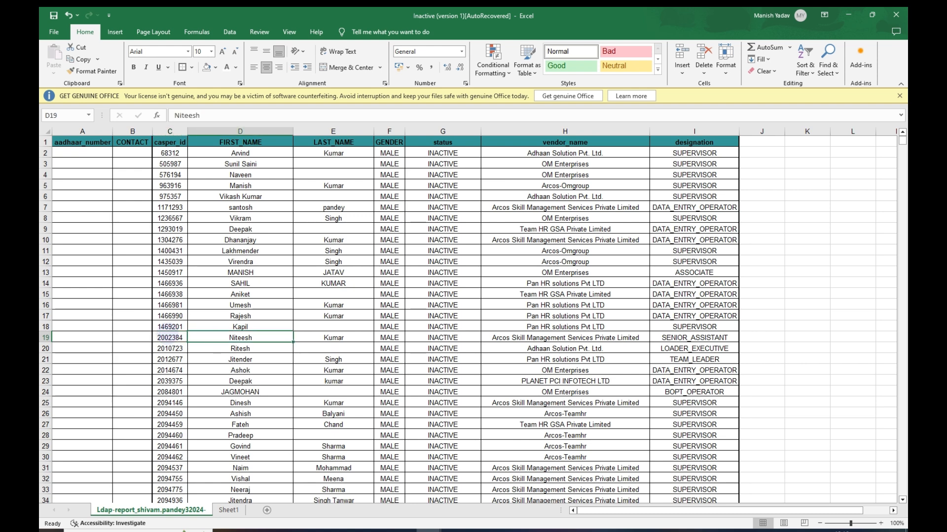
{"action": "key", "text": "Left"}
{"action": "key", "text": "Left"}
{"action": "key", "text": "ctrl+Page_Down"}
Enter 0124 in the General-formatted cell B6 on Sheet1 to test how its leading zero is handled
{"action": "key", "text": "Up"}
{"action": "key", "text": "Up"}
{"action": "key", "text": "Up"}
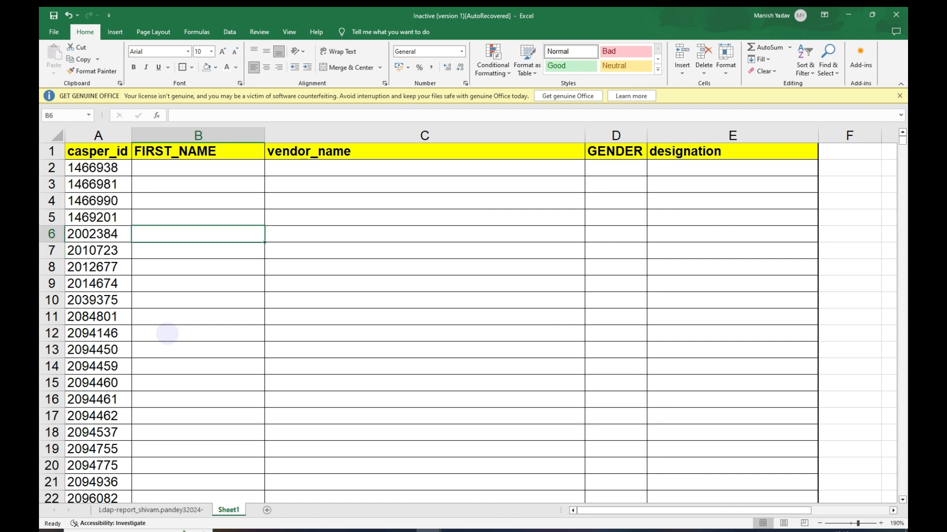
{"action": "type", "text": "01"}
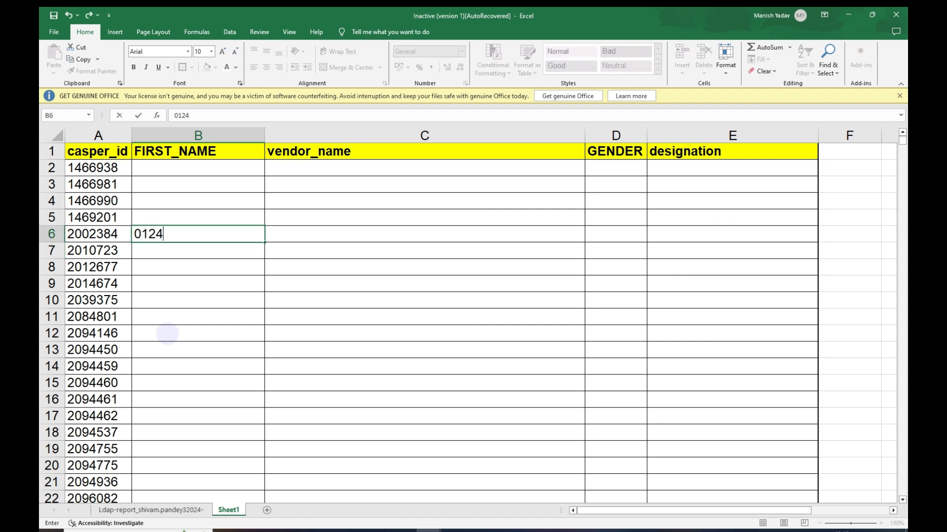
{"action": "type", "text": "24"}
{"action": "key", "text": "Return"}
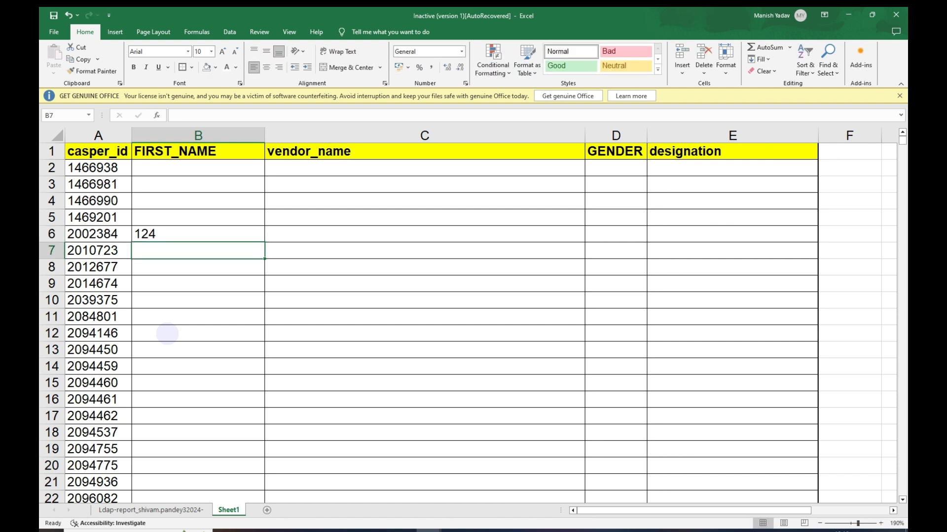
{"action": "key", "text": "Up"}
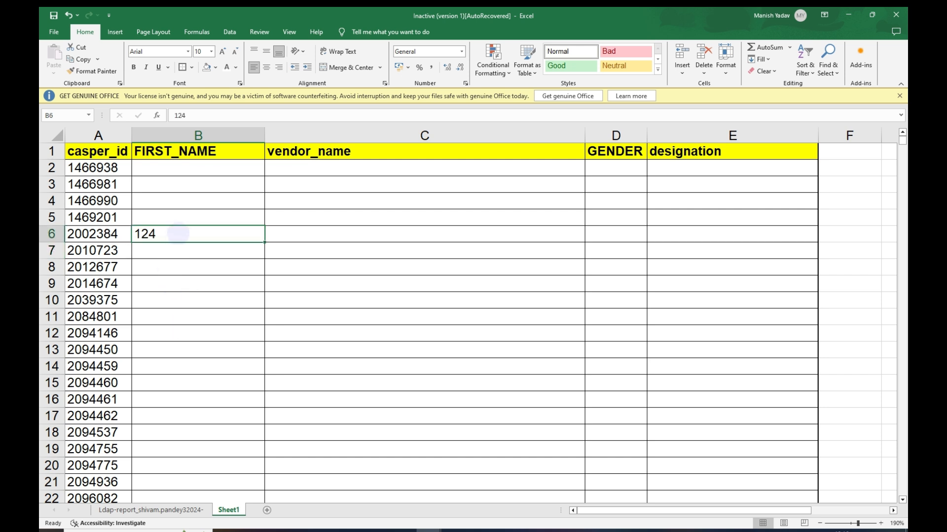
Set the number format of cells B4:B13 to Text
{"action": "left_click", "coordinate": [182, 199]}
{"action": "left_click_drag", "start_coordinate": [182, 199], "coordinate": [185, 344]}
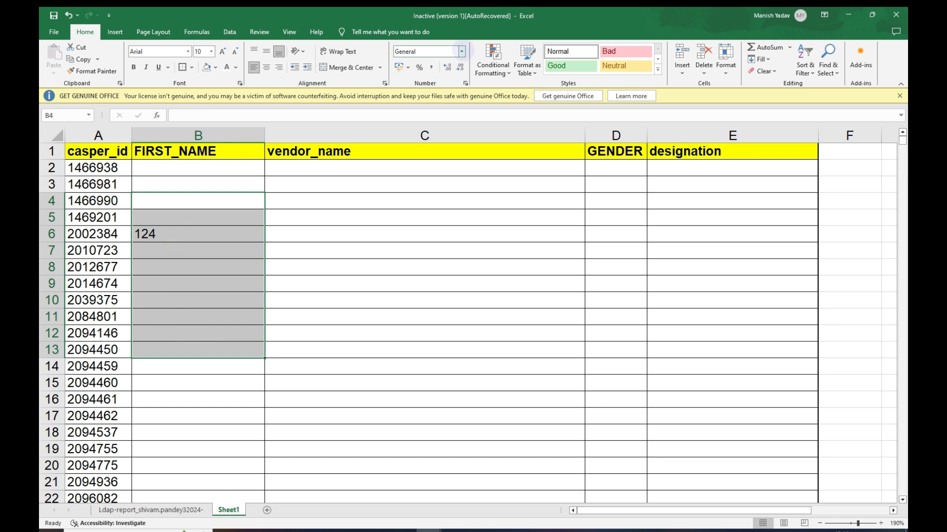
{"action": "left_click", "coordinate": [461, 50]}
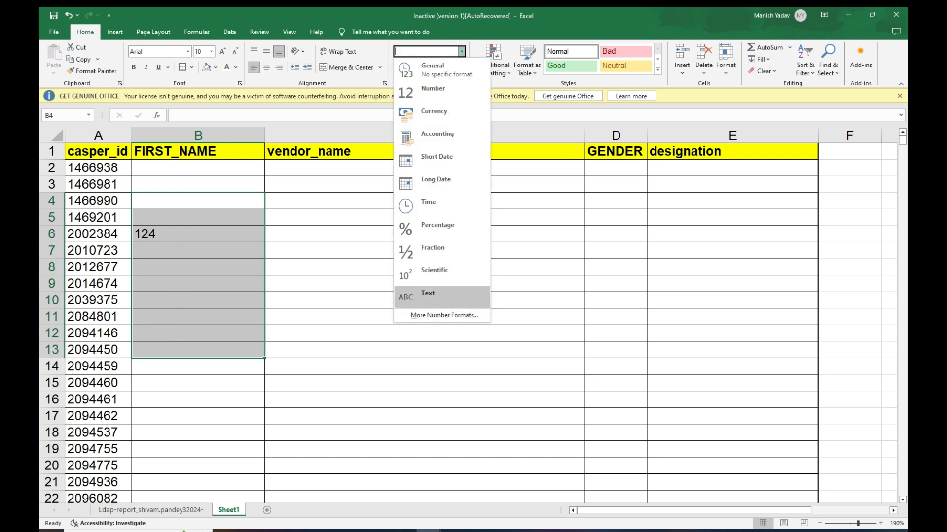
{"action": "left_click", "coordinate": [436, 296]}
Enter 0124 in the Text-formatted cell B8
{"action": "left_click", "coordinate": [189, 273]}
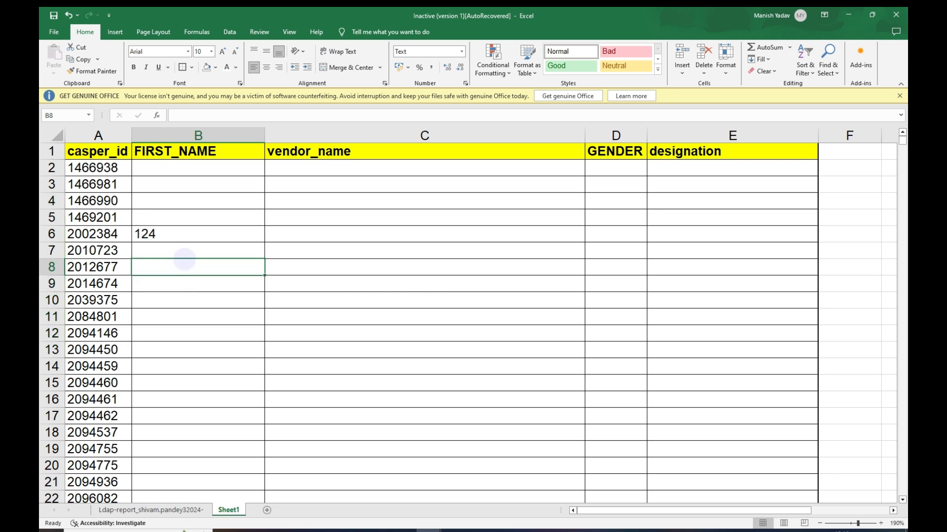
{"action": "type", "text": "0124"}
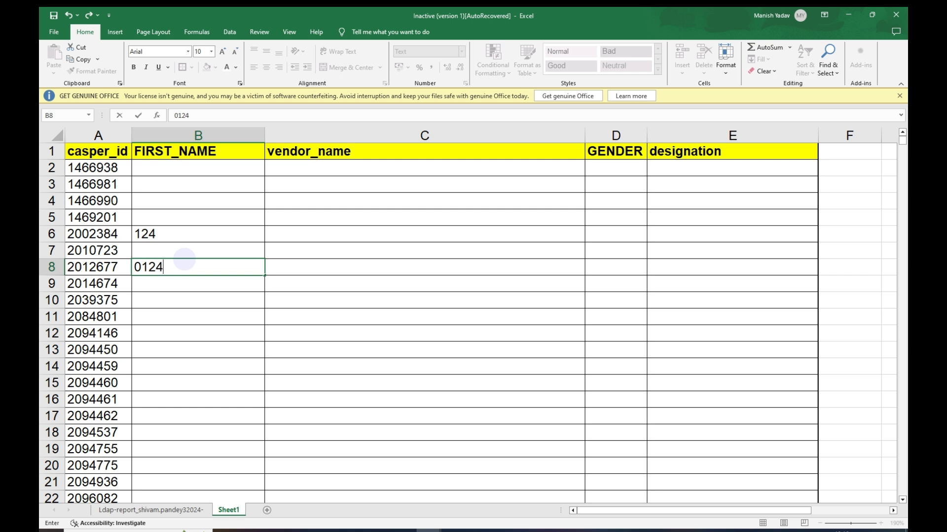
{"action": "key", "text": "Return"}
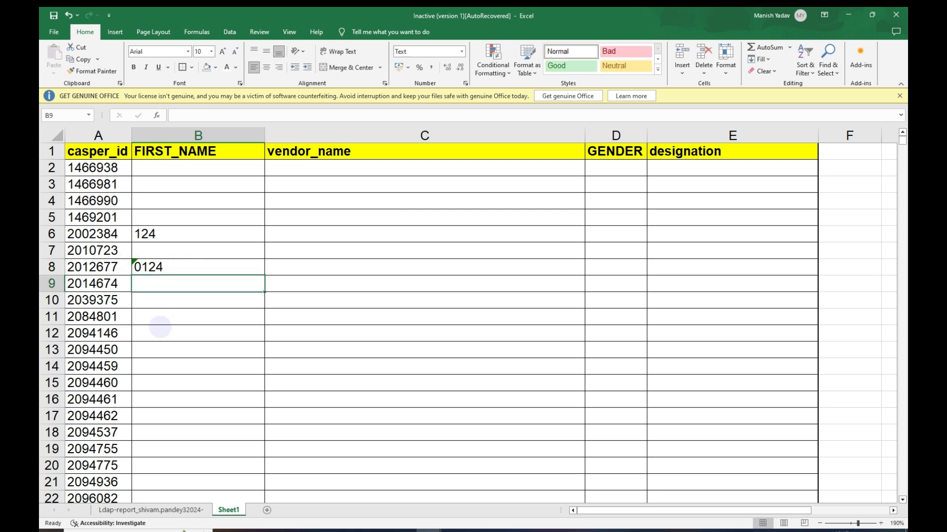
Enter 4545 as a plain number in C9, and clear that cell again
{"action": "left_click", "coordinate": [178, 314]}
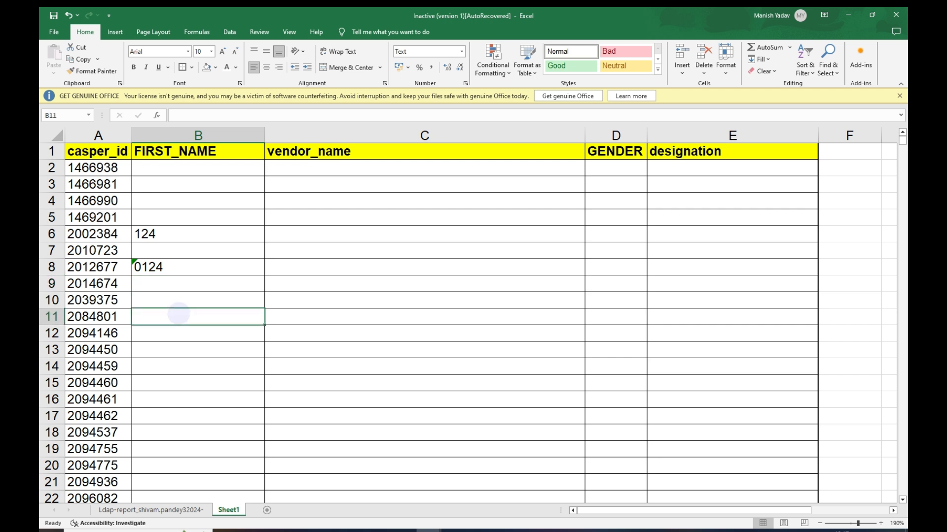
{"action": "key", "text": "Right"}
{"action": "key", "text": "Up"}
{"action": "key", "text": "Up"}
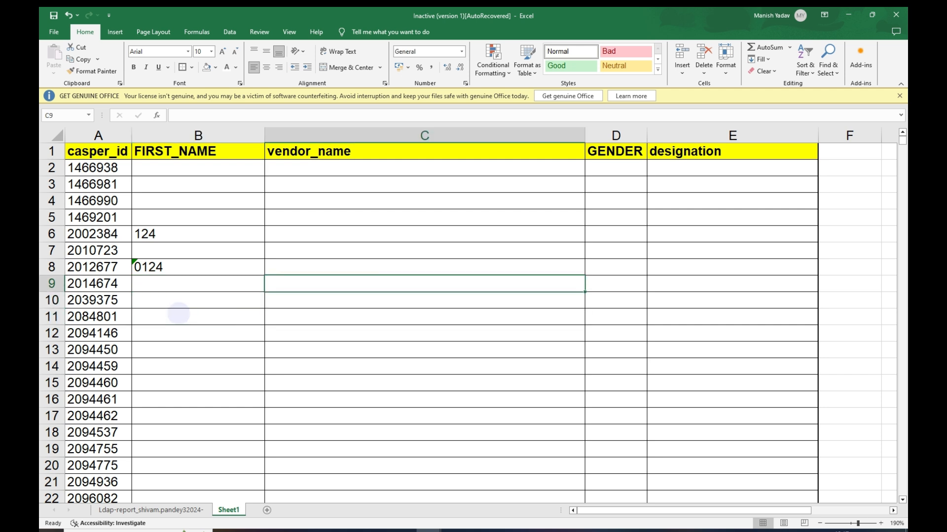
{"action": "type", "text": "4545"}
{"action": "key", "text": "Return"}
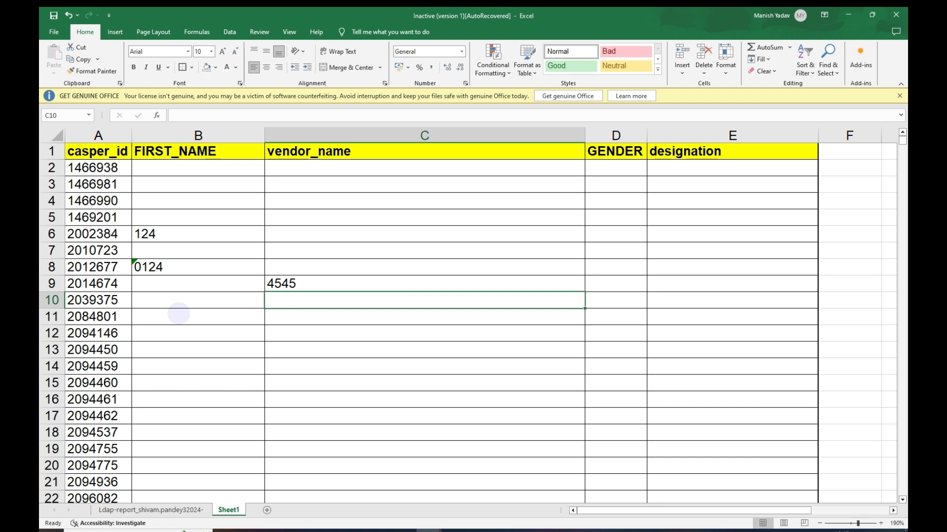
{"action": "key", "text": "Up"}
{"action": "key", "text": "Up"}
{"action": "key", "text": "Down"}
{"action": "key", "text": "Delete"}
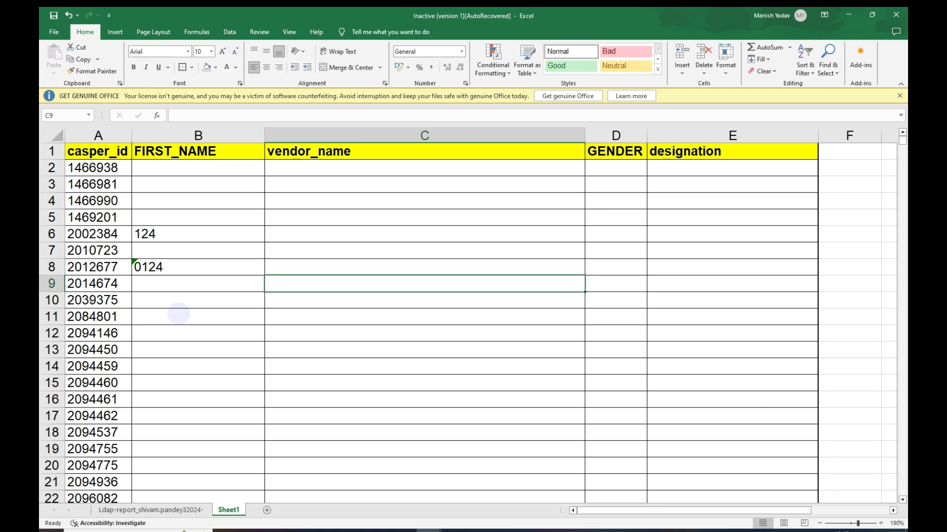
Examine the text entry in B8 and the cells directly above and below it
{"action": "key", "text": "Left"}
{"action": "key", "text": "Up"}
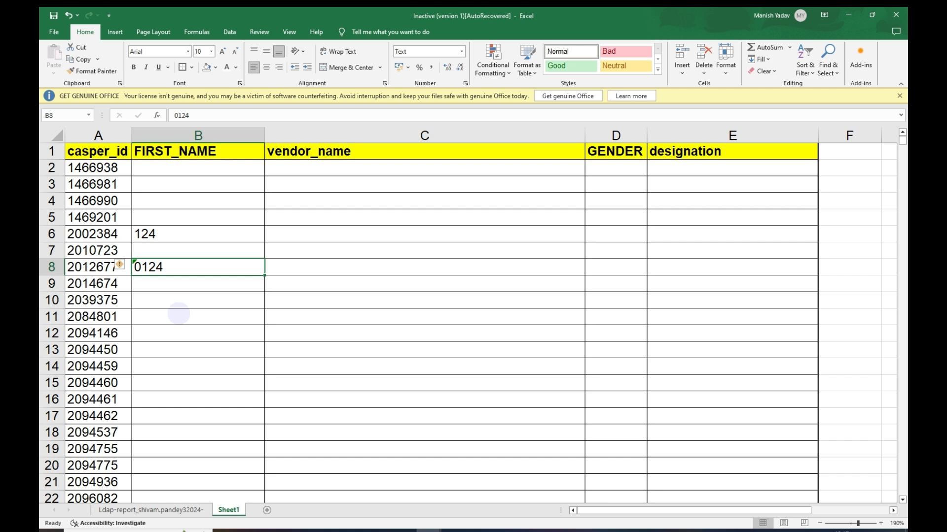
{"action": "key", "text": "Down"}
{"action": "key", "text": "Up"}
{"action": "key", "text": "Up"}
{"action": "key", "text": "Down"}
{"action": "key", "text": "Down"}
{"action": "key", "text": "Down"}
{"action": "key", "text": "Up"}
Enter 012465 with a leading apostrophe in B10 to store it as text
{"action": "key", "text": "Down"}
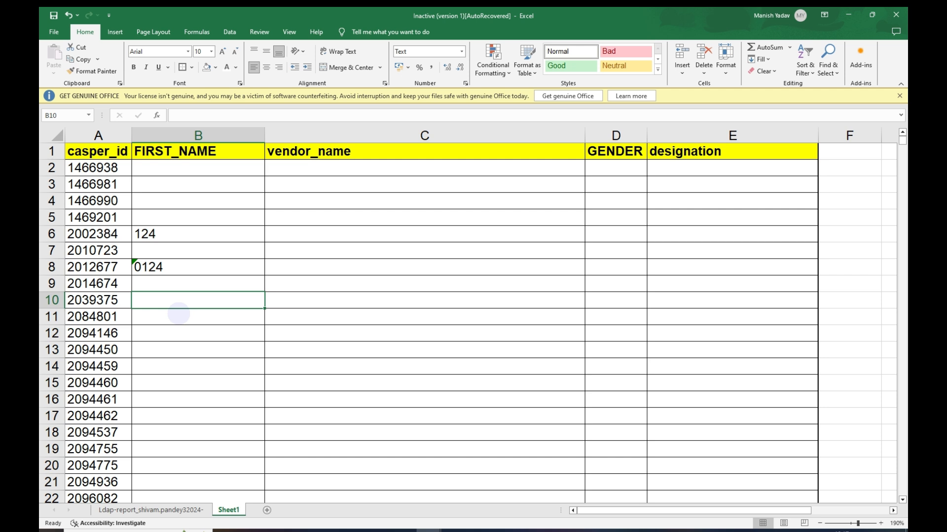
{"action": "type", "text": "'"}
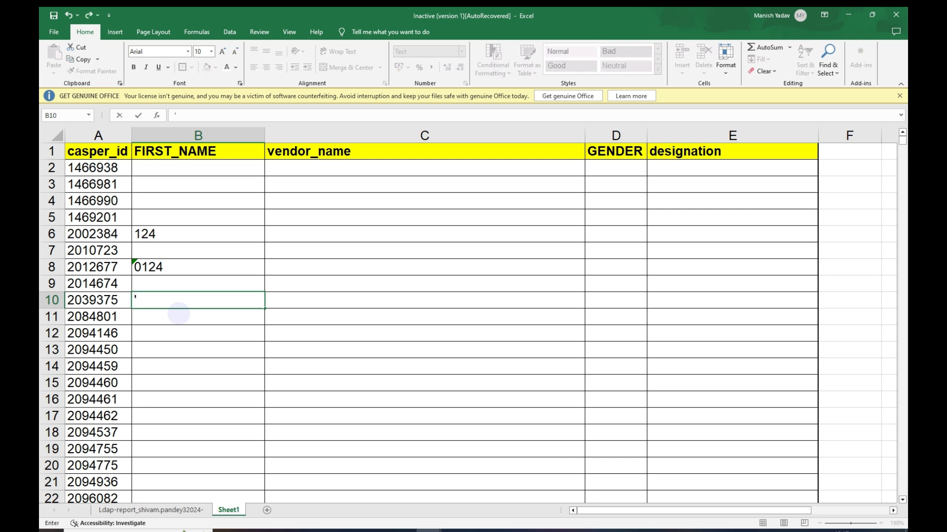
{"action": "type", "text": "012465"}
{"action": "key", "text": "Return"}
Clear the test entries from cells B6:B10
{"action": "key", "text": "Up"}
{"action": "key", "text": "Up"}
{"action": "key", "text": "Up"}
{"action": "key", "text": "Up"}
{"action": "key", "text": "Up"}
{"action": "key", "text": "shift+Down"}
{"action": "key", "text": "shift+Down"}
{"action": "key", "text": "shift+Down"}
{"action": "key", "text": "shift+Down"}
{"action": "key", "text": "Delete"}
Convert the whole casper_id column to text with Text to Columns, using Delimited with Tab and the Text column data format
{"action": "key", "text": "Left"}
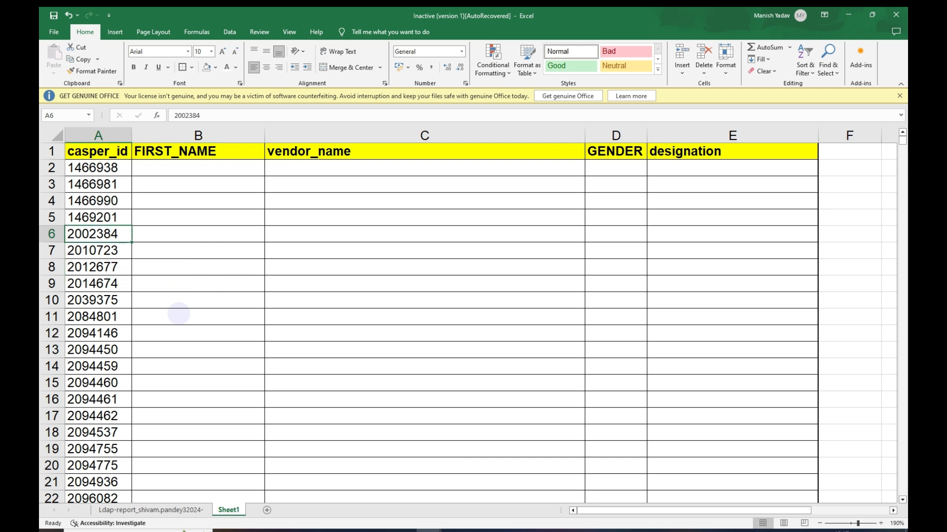
{"action": "key", "text": "ctrl+shift+Down"}
{"action": "key", "text": "ctrl+space"}
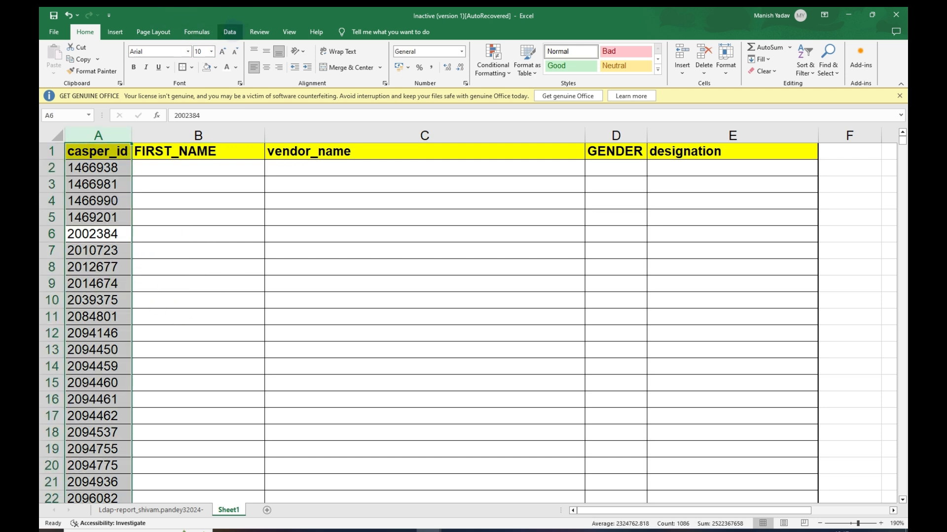
{"action": "key", "text": "alt+a"}
{"action": "key", "text": "e"}
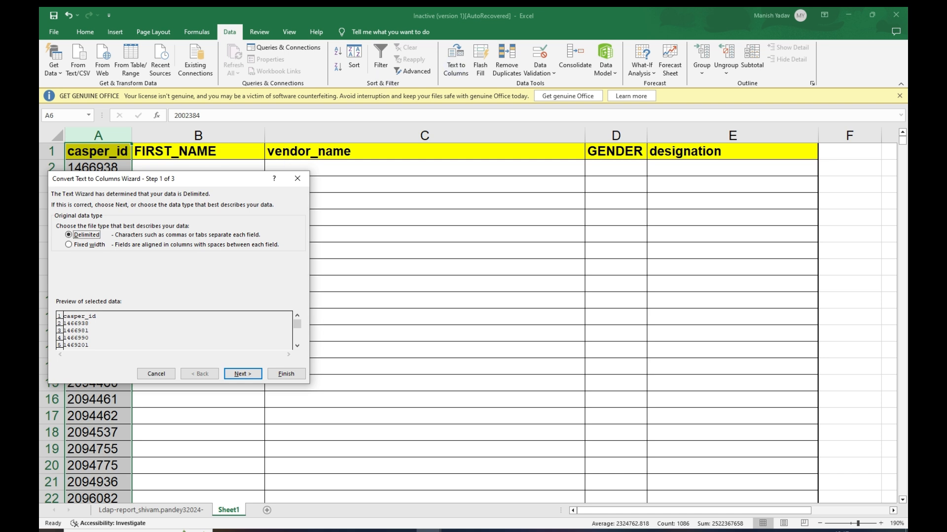
{"action": "left_click", "coordinate": [243, 375]}
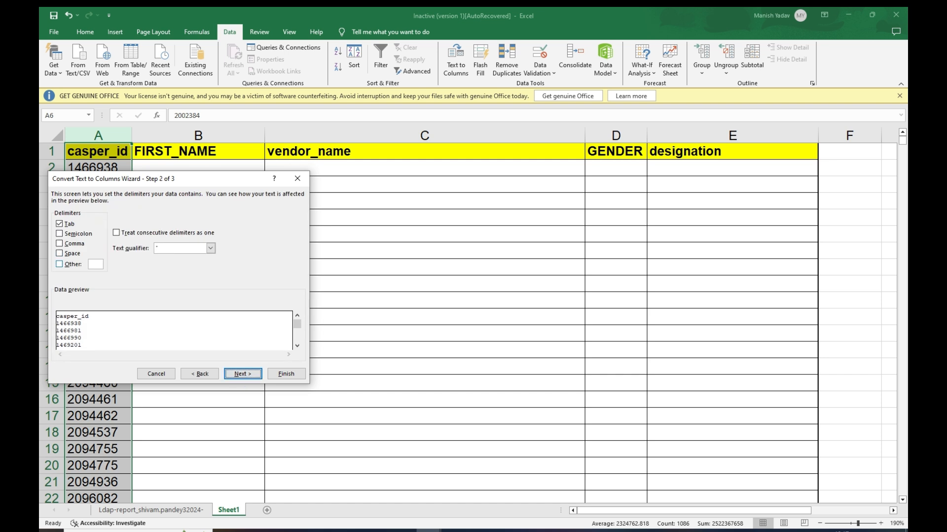
{"action": "left_click", "coordinate": [243, 373]}
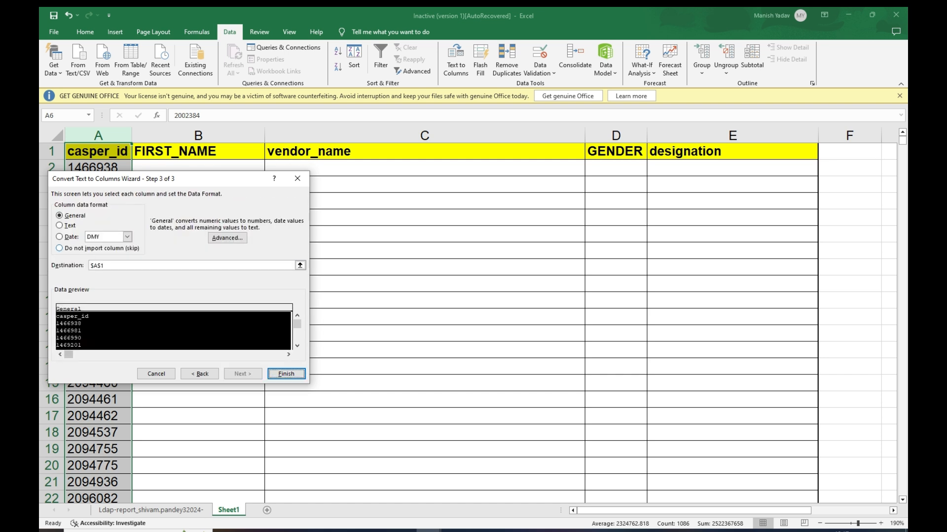
{"action": "left_click", "coordinate": [69, 226]}
{"action": "left_click", "coordinate": [286, 374]}
{"action": "left_click", "coordinate": [93, 266]}
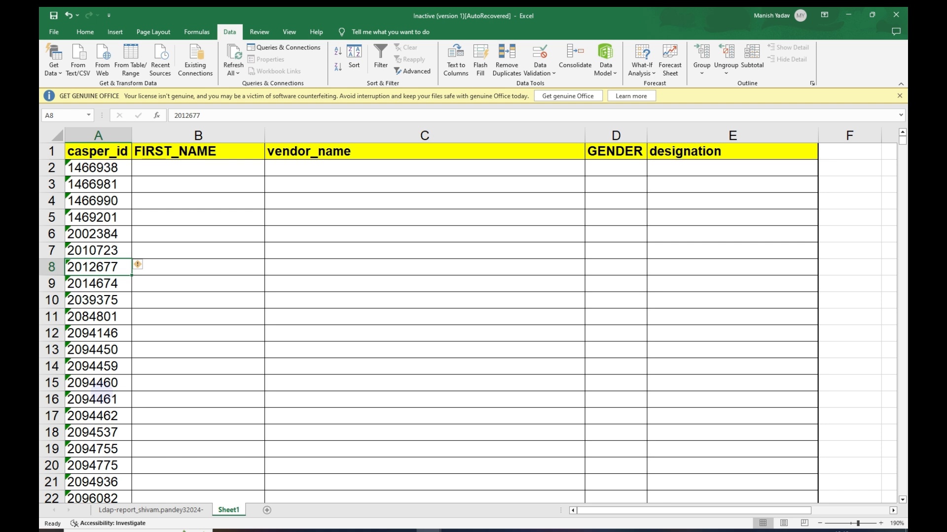
{"action": "left_click", "coordinate": [169, 245]}
{"action": "left_click", "coordinate": [99, 135]}
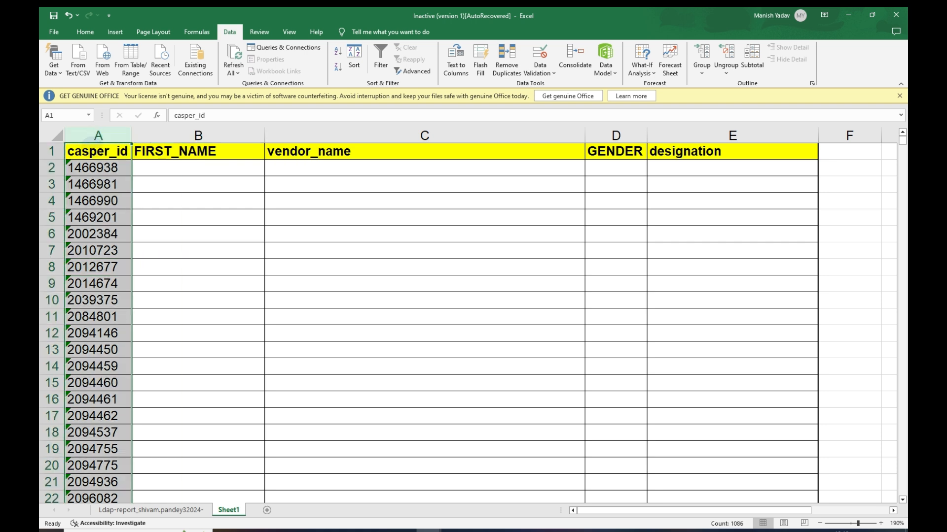
{"action": "left_click", "coordinate": [98, 170]}
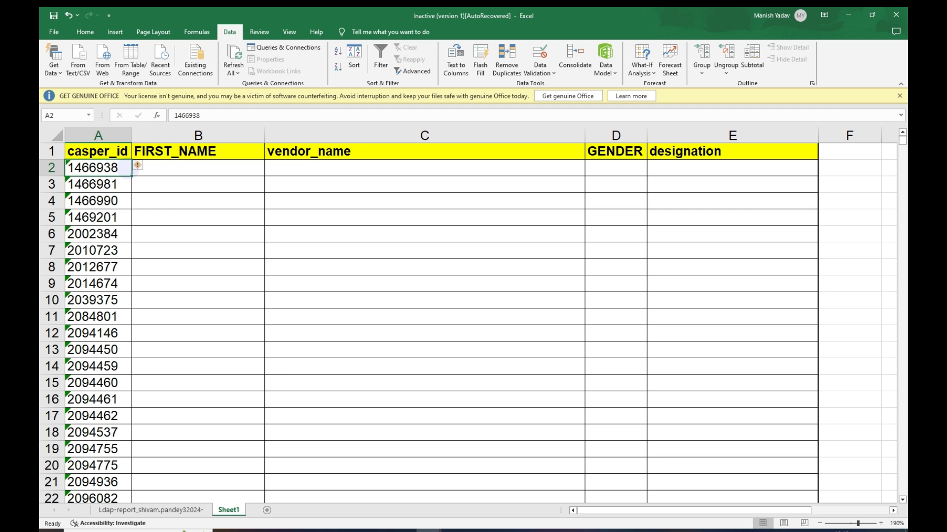
Check the error options for the casper_id values stored as text in column A of Sheet1
{"action": "key", "text": "ctrl+shift+Down"}
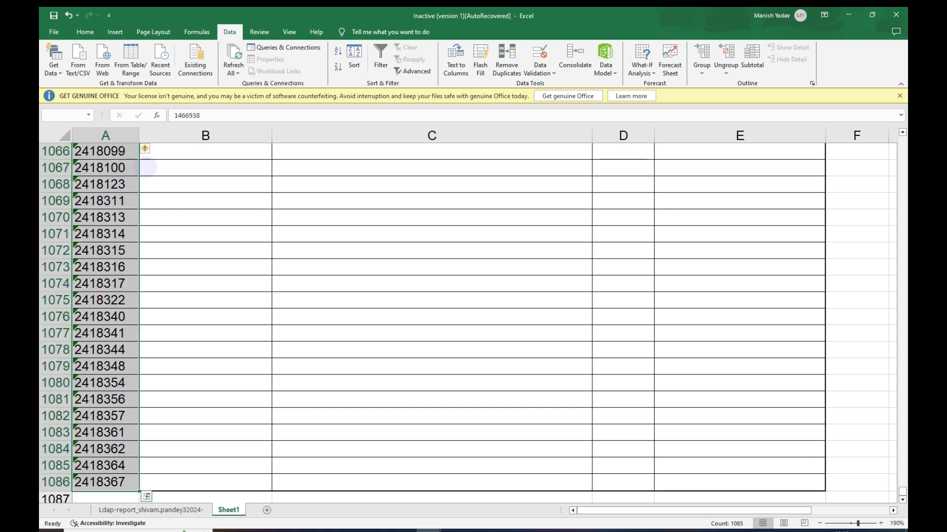
{"action": "left_click", "coordinate": [146, 150]}
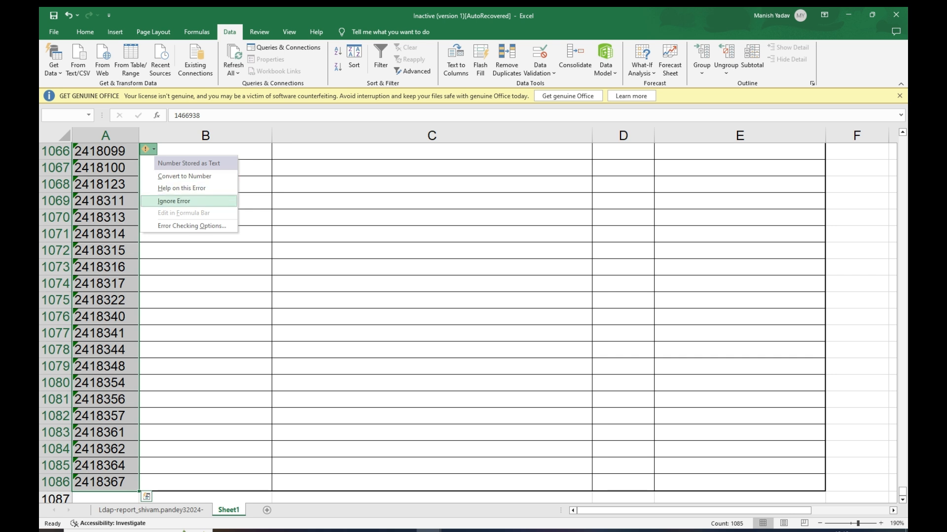
{"action": "left_click", "coordinate": [101, 251]}
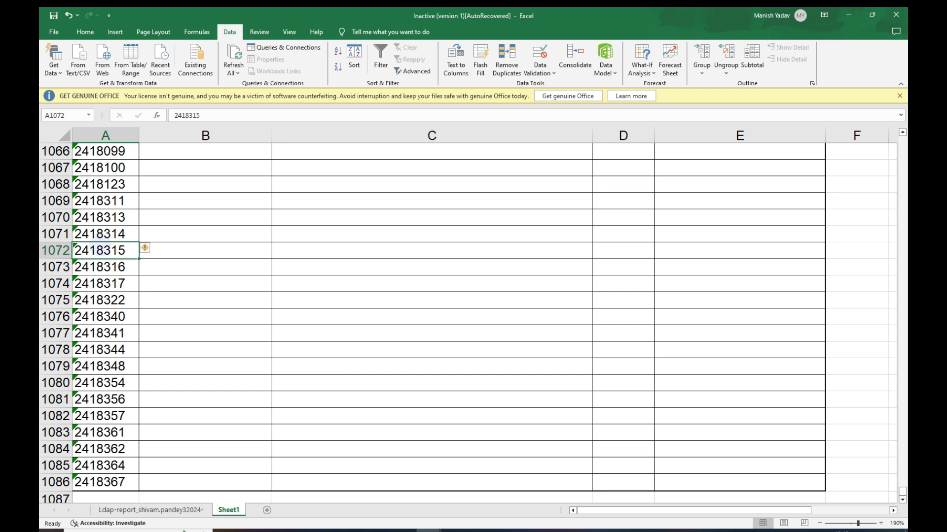
Inspect the casper_id column on the Ldap-report source sheet, starting at C2
{"action": "key", "text": "ctrl+Home"}
{"action": "key", "text": "ctrl+Page_Up"}
{"action": "key", "text": "ctrl+Up"}
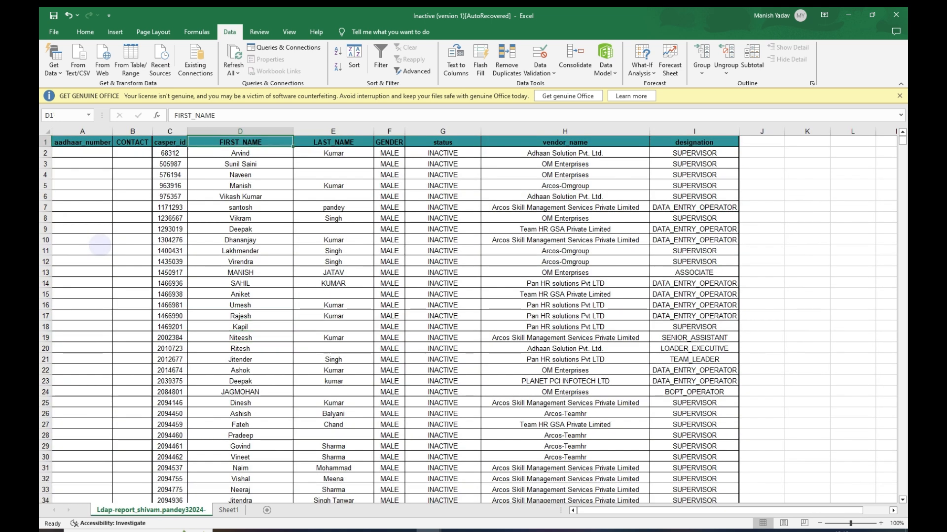
{"action": "key", "text": "Left"}
{"action": "key", "text": "ctrl+shift+Down"}
{"action": "key", "text": "Down"}
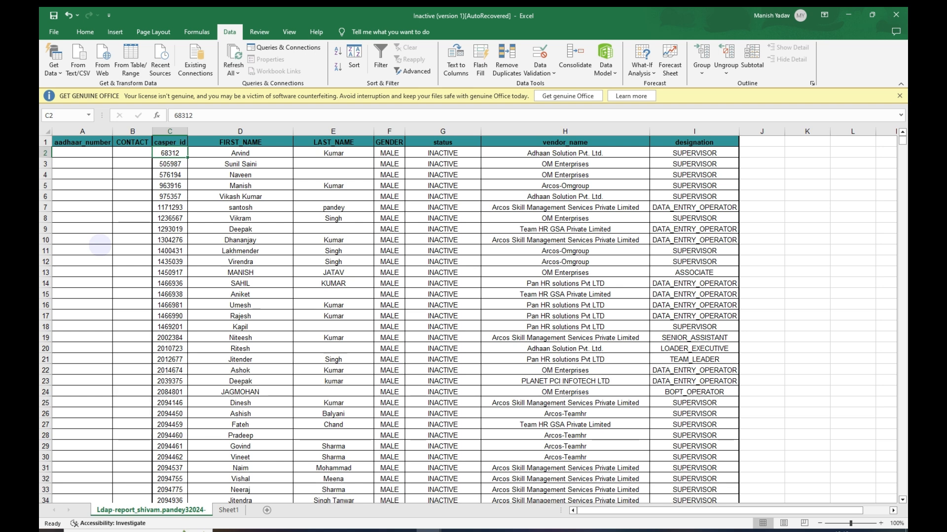
Enter a VLOOKUP in B2 of Sheet1 with lookup value A:A, table array C:D of the Ldap-report sheet, column index 2 and exact match 0
{"action": "key", "text": "ctrl+Page_Down"}
{"action": "key", "text": "Right"}
{"action": "key", "text": "Down"}
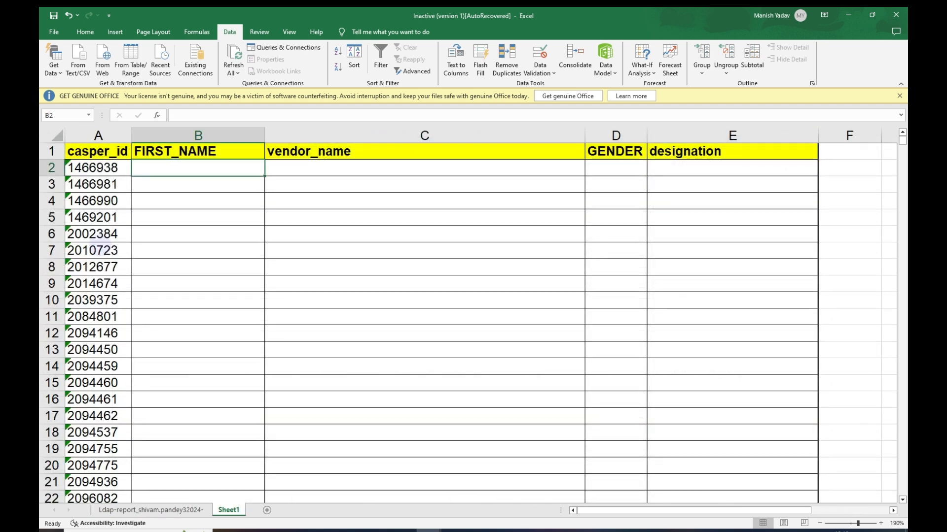
{"action": "type", "text": "=vl"}
{"action": "key", "text": "Tab"}
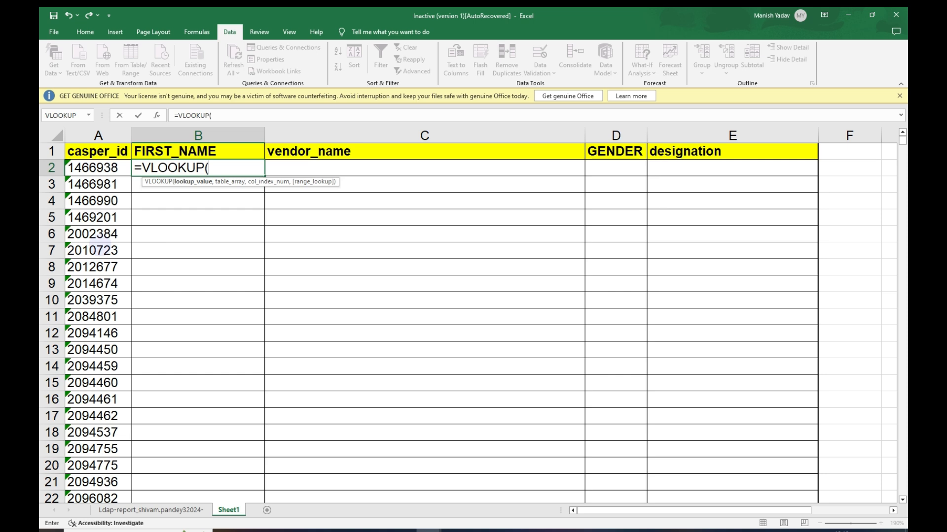
{"action": "key", "text": "Left"}
{"action": "key", "text": "ctrl+space"}
{"action": "type", "text": ","}
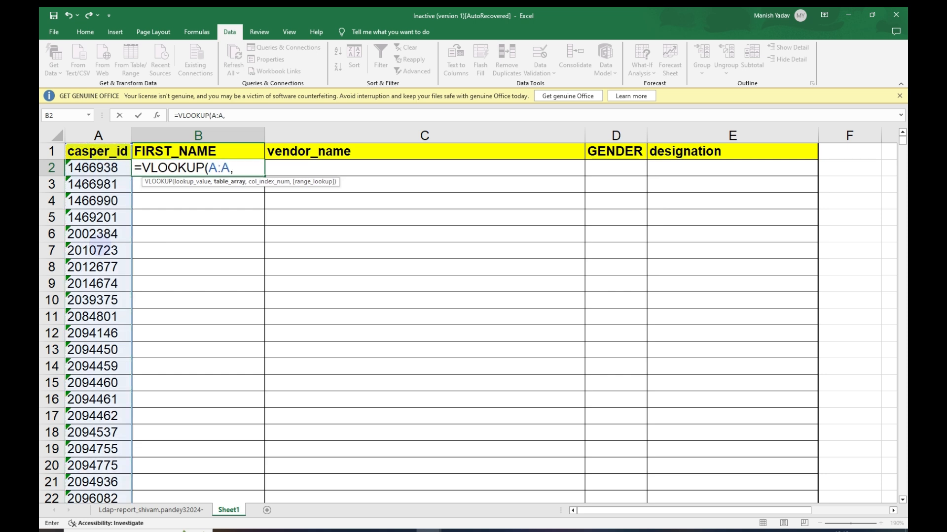
{"action": "key", "text": "ctrl+Page_Up"}
{"action": "left_click_drag", "start_coordinate": [170, 131], "coordinate": [291, 131]}
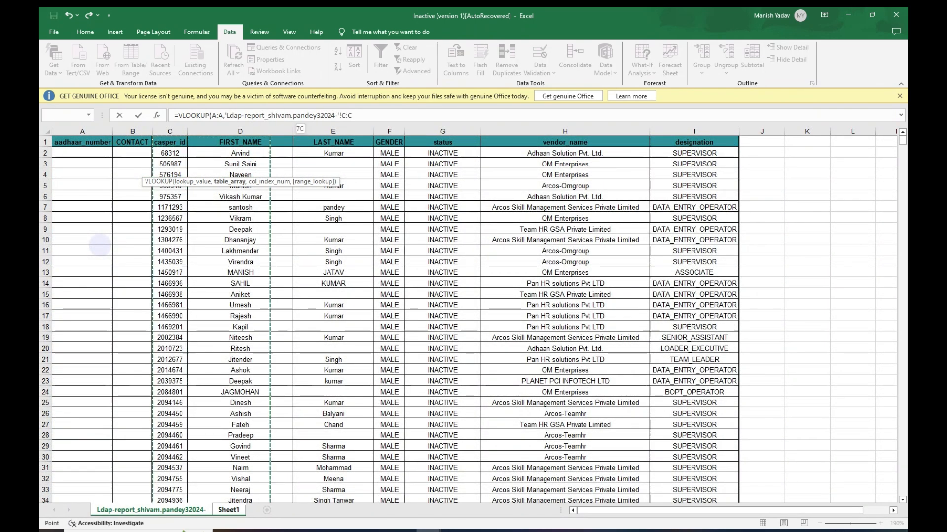
{"action": "type", "text": ",2,0"}
{"action": "key", "text": "ctrl+Return"}
Copy the FIRST_NAME lookup formula from B2 down to the last casper_id row
{"action": "key", "text": "ctrl+c"}
{"action": "key", "text": "Left"}
{"action": "key", "text": "ctrl+Down"}
{"action": "key", "text": "Right"}
{"action": "key", "text": "ctrl+shift+Up"}
{"action": "key", "text": "Return"}
{"action": "key", "text": "ctrl+Up"}
{"action": "key", "text": "Down"}
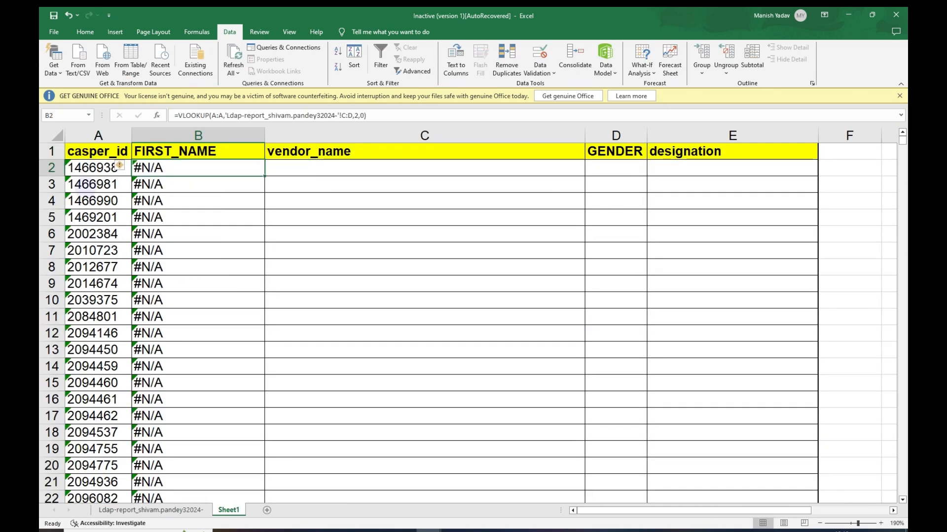
Examine the text-formatted casper_id cells in A2:A10 beside the FIRST_NAME lookup results
{"action": "left_click", "coordinate": [86, 186]}
{"action": "left_click_drag", "start_coordinate": [90, 283], "coordinate": [90, 299]}
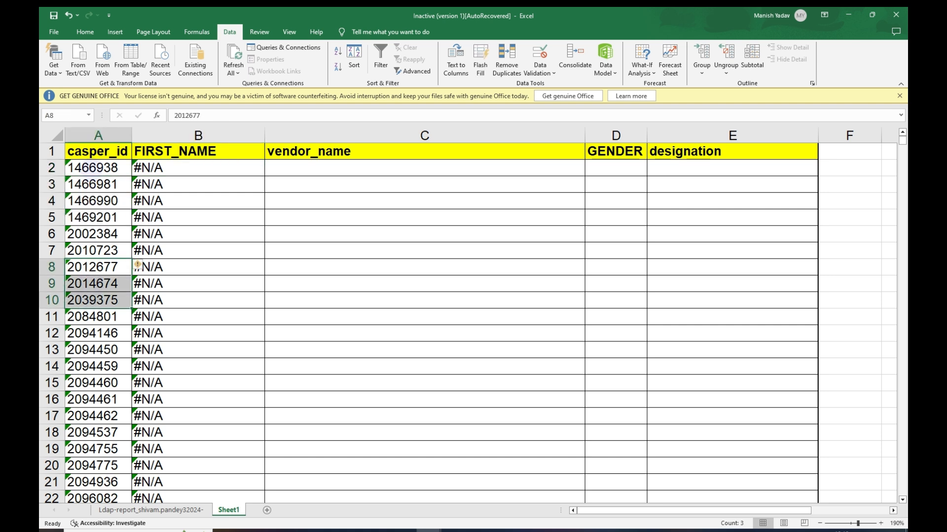
{"action": "left_click", "coordinate": [92, 169]}
{"action": "left_click_drag", "start_coordinate": [91, 169], "coordinate": [91, 283]}
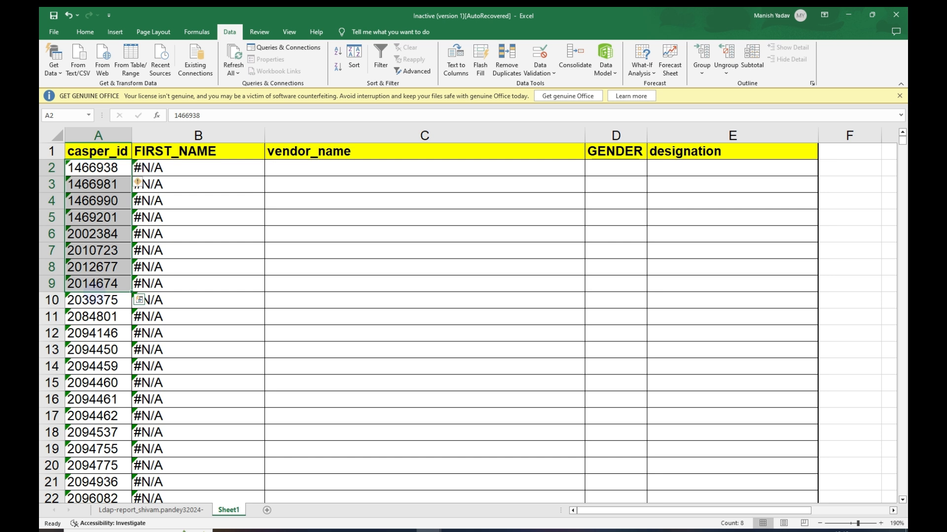
{"action": "key", "text": "Down"}
{"action": "key", "text": "Down"}
{"action": "key", "text": "Down"}
{"action": "key", "text": "Down"}
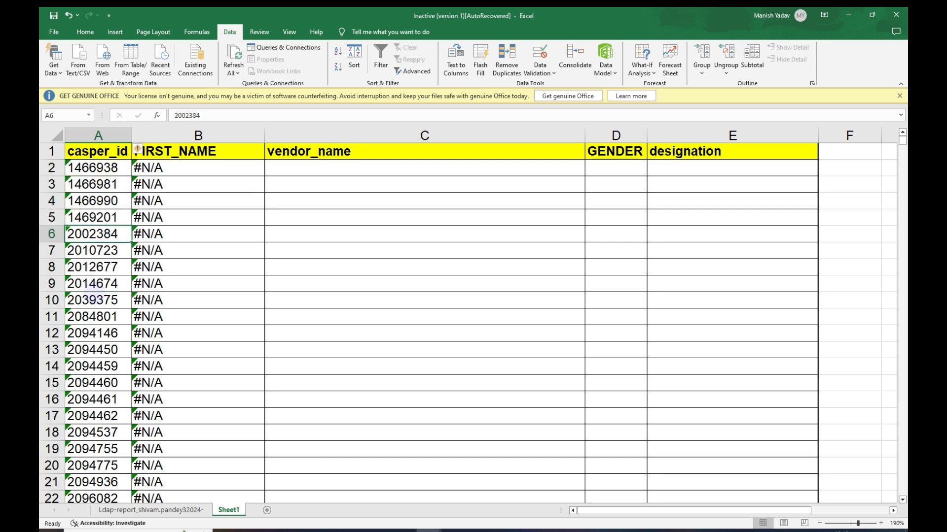
{"action": "key", "text": "ctrl+space"}
{"action": "key", "text": "alt"}
{"action": "key", "text": "a"}
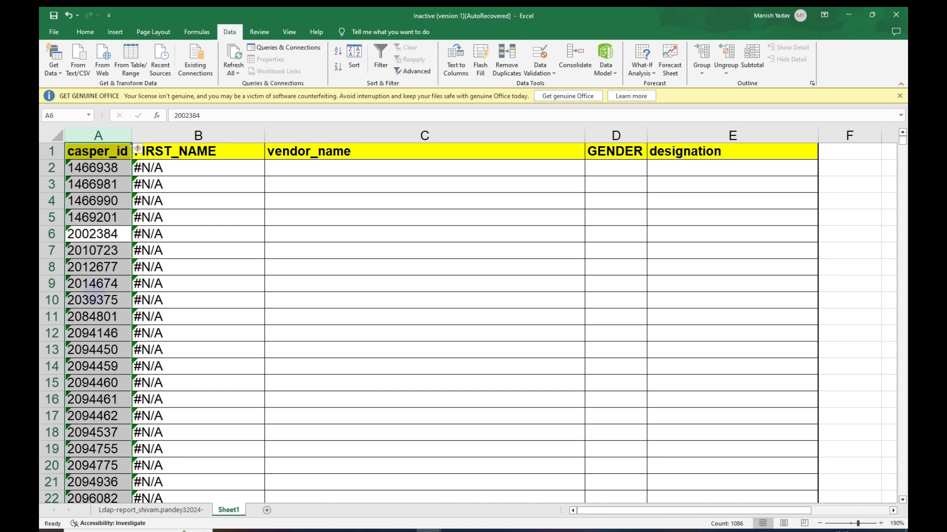
{"action": "key", "text": "e"}
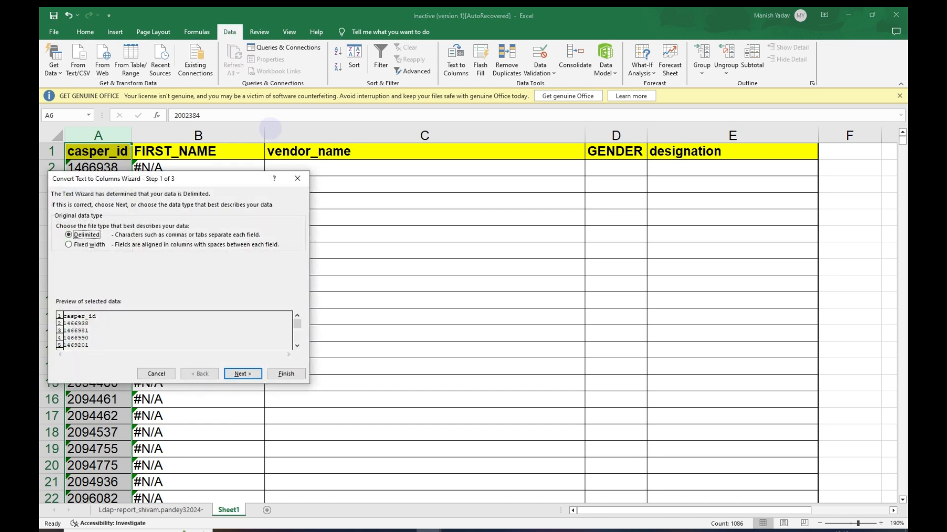
{"action": "left_click", "coordinate": [297, 179]}
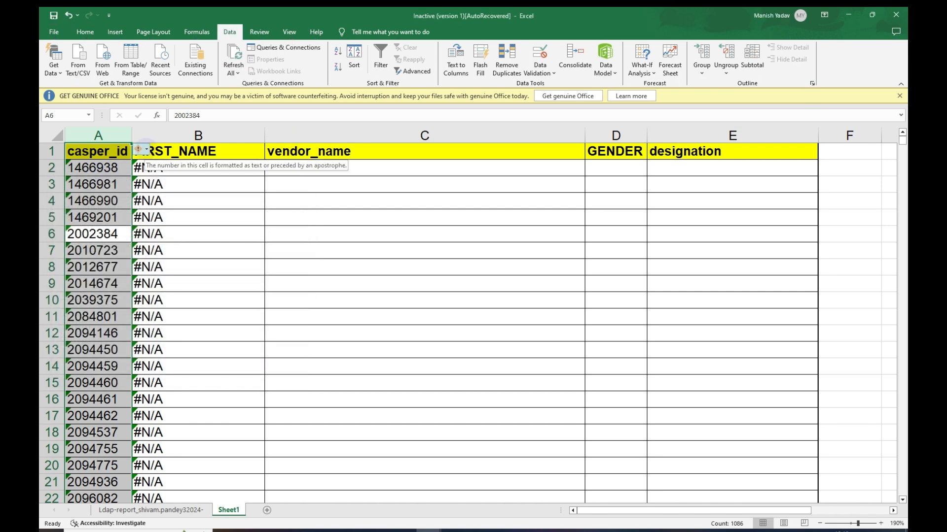
Convert the whole casper_id column to numbers with Text to Columns, using Delimited and the General column data format
{"action": "left_click", "coordinate": [80, 223]}
{"action": "key", "text": "ctrl+space"}
{"action": "key", "text": "alt"}
{"action": "key", "text": "a"}
{"action": "key", "text": "e"}
{"action": "key", "text": "Return"}
{"action": "key", "text": "Return"}
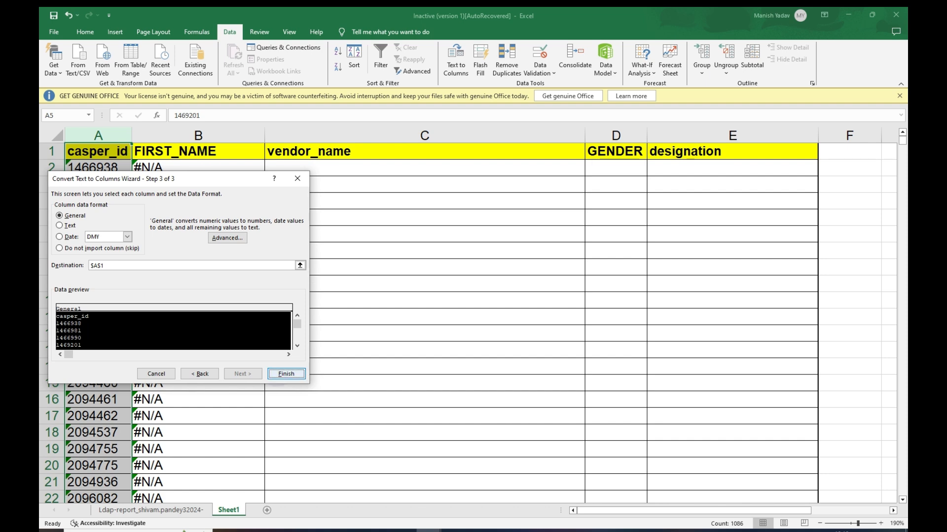
{"action": "left_click", "coordinate": [277, 375]}
Review casper_id and FIRST_NAME in rows 3 to 13, and the aadhaar_number and CONTACT columns on the Ldap-report sheet
{"action": "left_click_drag", "start_coordinate": [93, 185], "coordinate": [94, 350]}
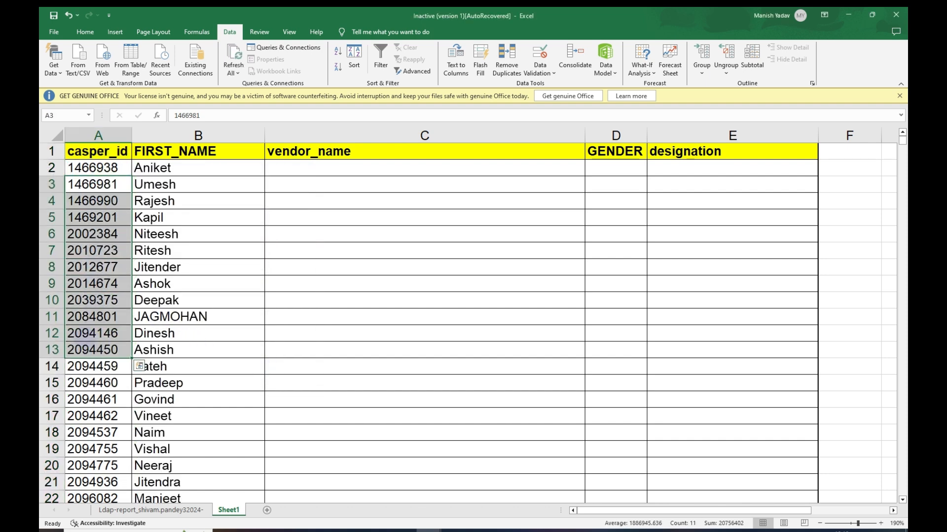
{"action": "left_click_drag", "start_coordinate": [200, 184], "coordinate": [204, 349]}
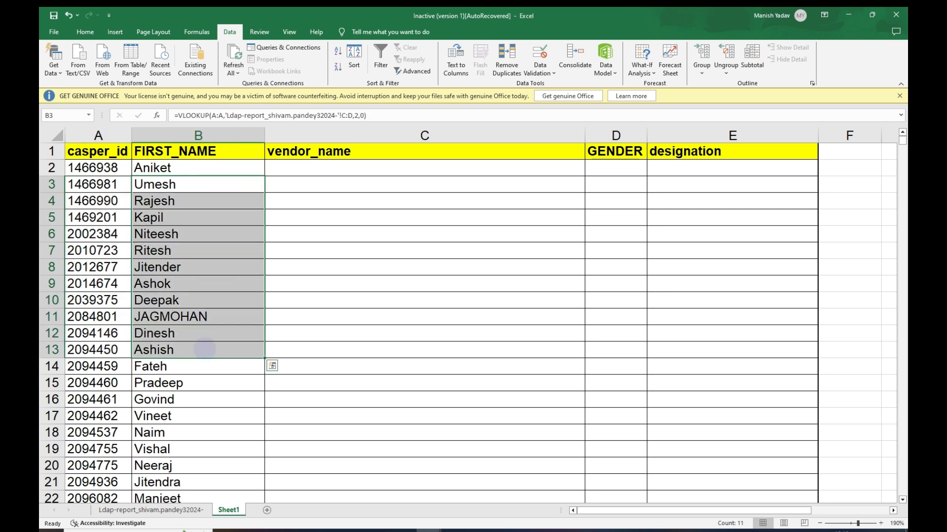
{"action": "left_click", "coordinate": [321, 250]}
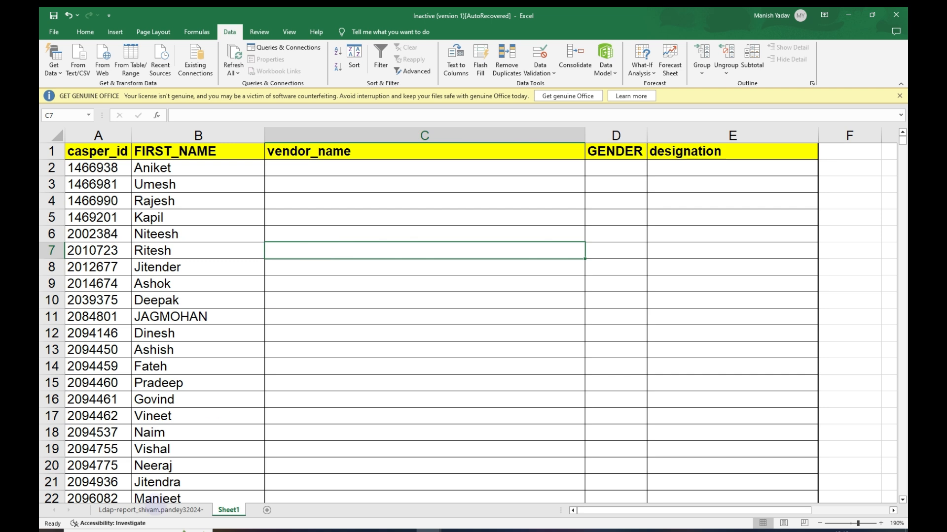
{"action": "left_click", "coordinate": [153, 510]}
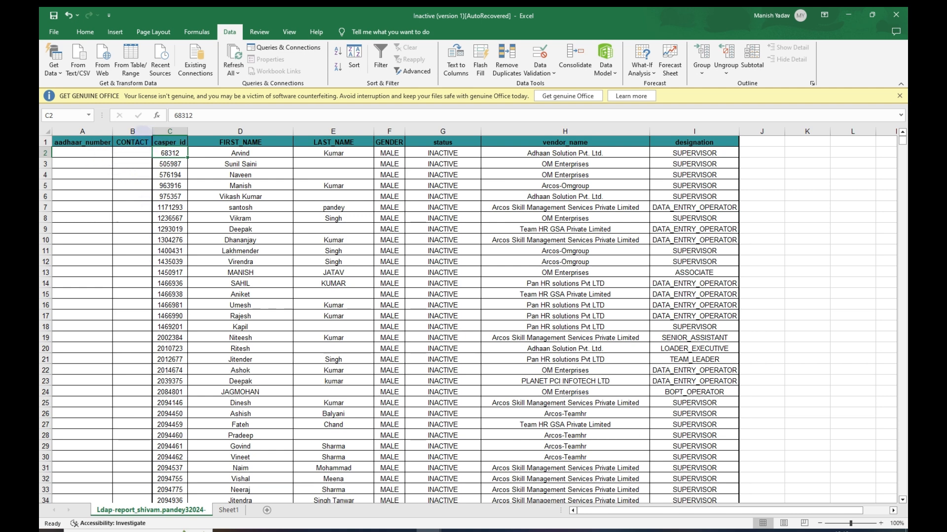
{"action": "left_click_drag", "start_coordinate": [132, 131], "coordinate": [82, 132]}
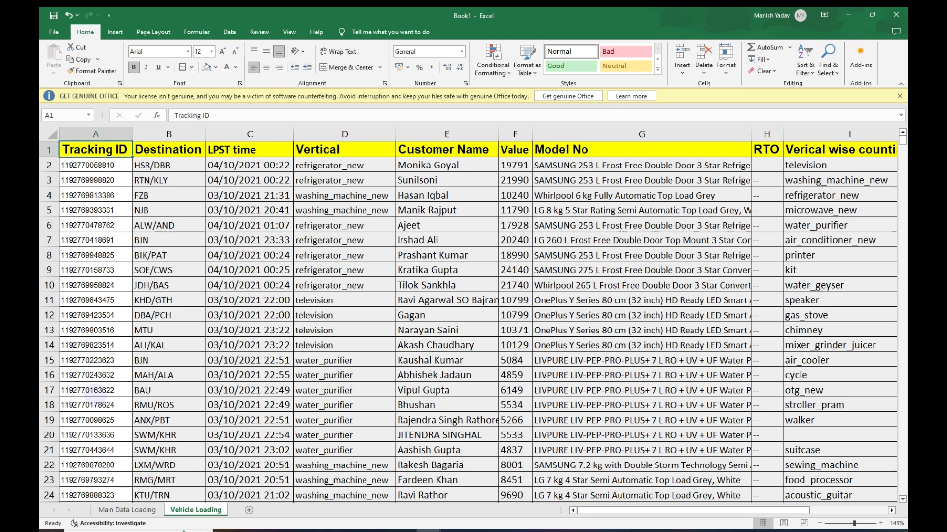
Count the tracking IDs in column A of the Vehicle Loading sheet in the Book1 workbook
{"action": "key", "text": "Down"}
{"action": "key", "text": "Up"}
{"action": "key", "text": "Down"}
{"action": "key", "text": "ctrl+shift+Down"}
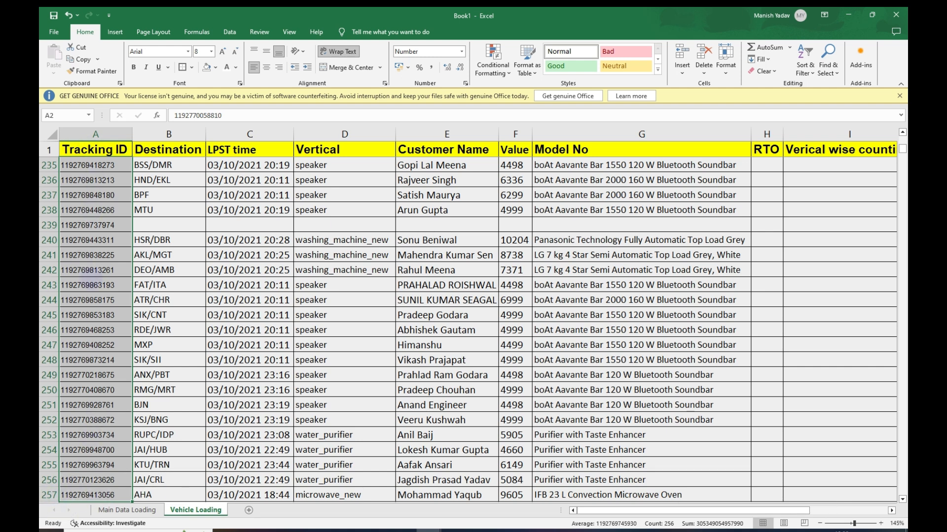
{"action": "left_click", "coordinate": [93, 450]}
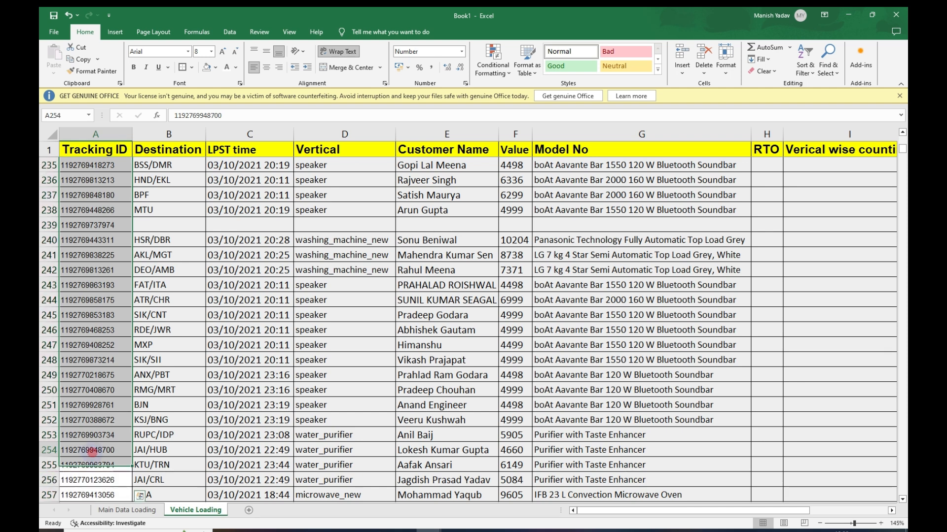
Count the tracking IDs from A2 down on the Main Data Loading sheet
{"action": "left_click", "coordinate": [123, 510]}
{"action": "left_click", "coordinate": [126, 370]}
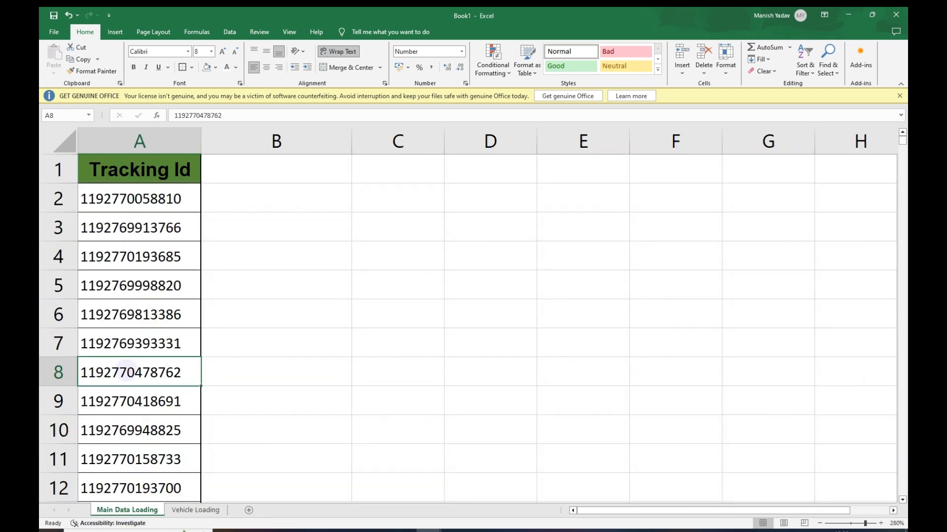
{"action": "key", "text": "ctrl+Up"}
{"action": "key", "text": "Down"}
{"action": "key", "text": "ctrl+shift+Down"}
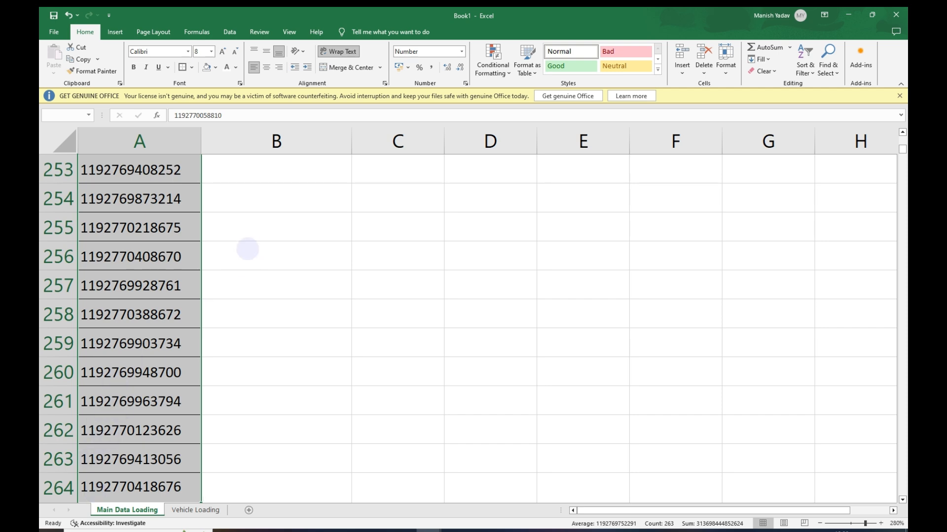
{"action": "left_click", "coordinate": [249, 249]}
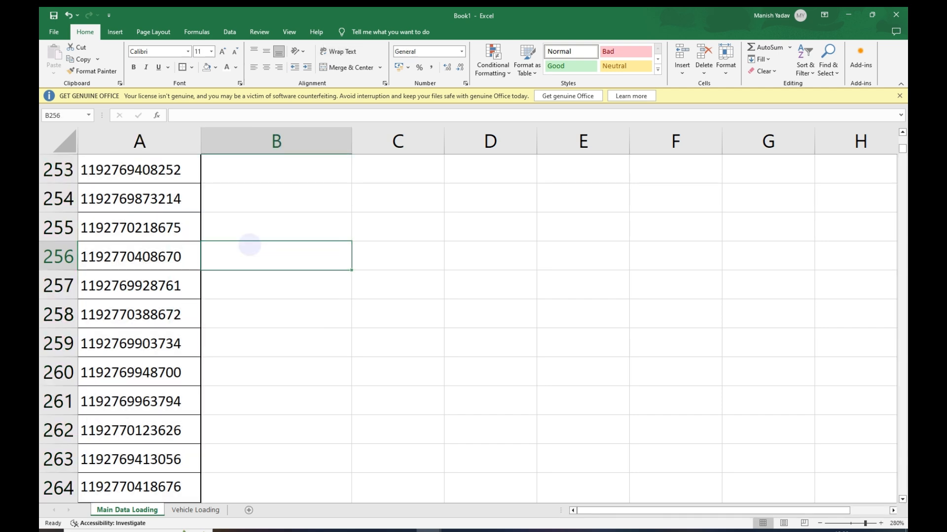
Recheck the Vehicle Loading list, calculate 263-256 in B2 of Main Data Loading, and clear that cell
{"action": "key", "text": "ctrl+Page_Down"}
{"action": "key", "text": "ctrl+Home"}
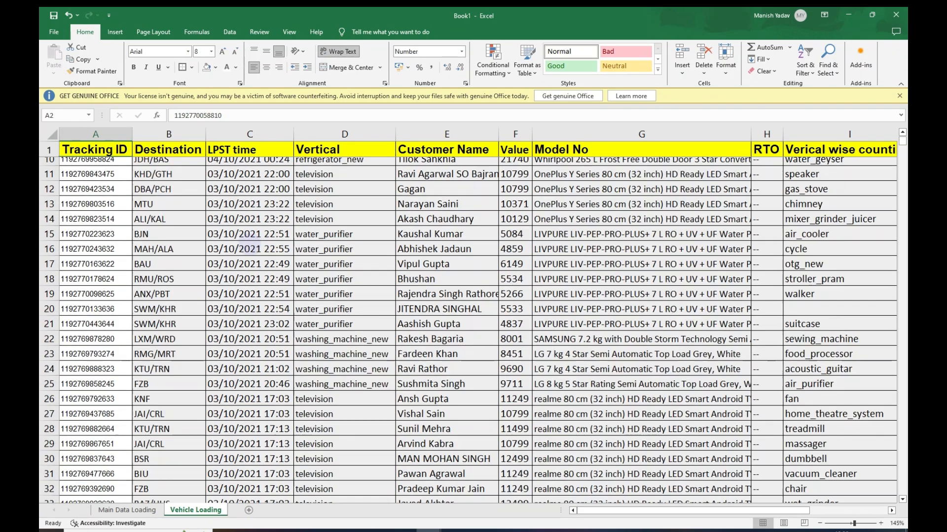
{"action": "scroll", "coordinate": [469, 325], "scroll_direction": "down", "scroll_amount": 10}
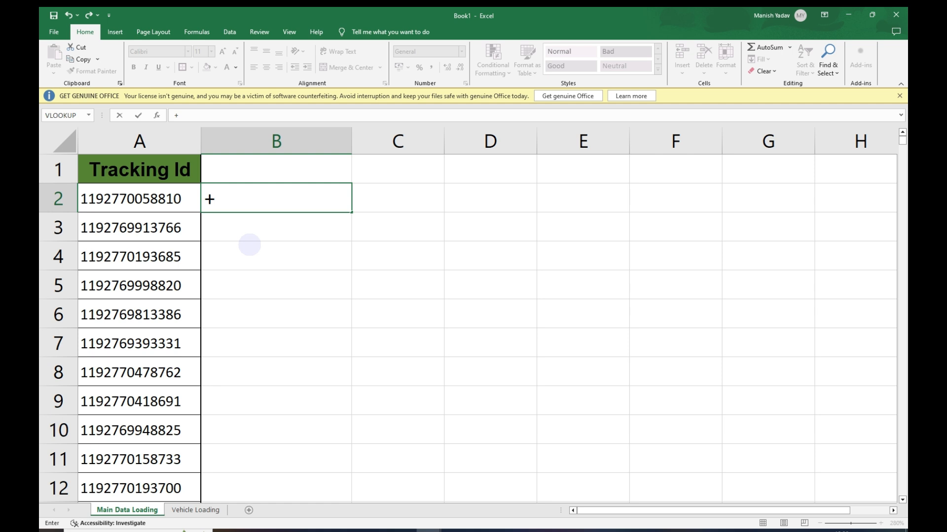
{"action": "type", "text": "263-256"}
{"action": "key", "text": "Return"}
{"action": "key", "text": "Up"}
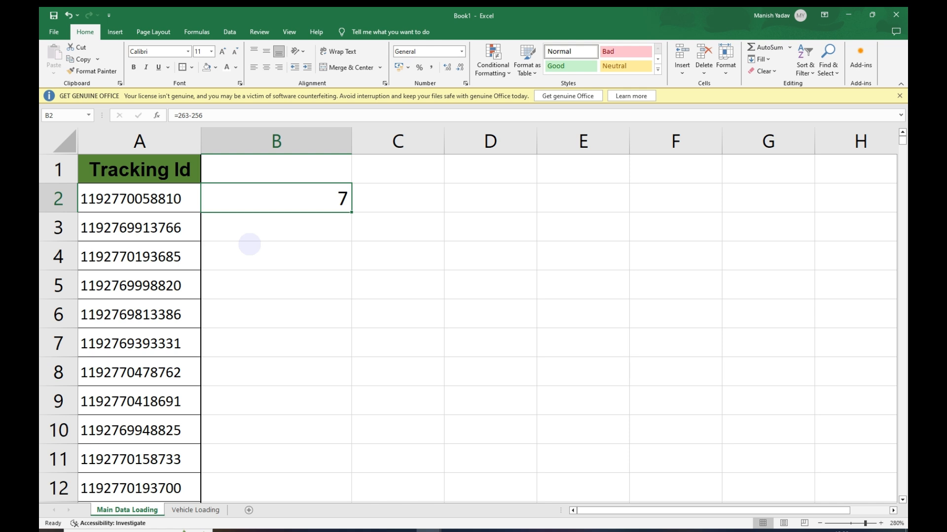
{"action": "key", "text": "Delete"}
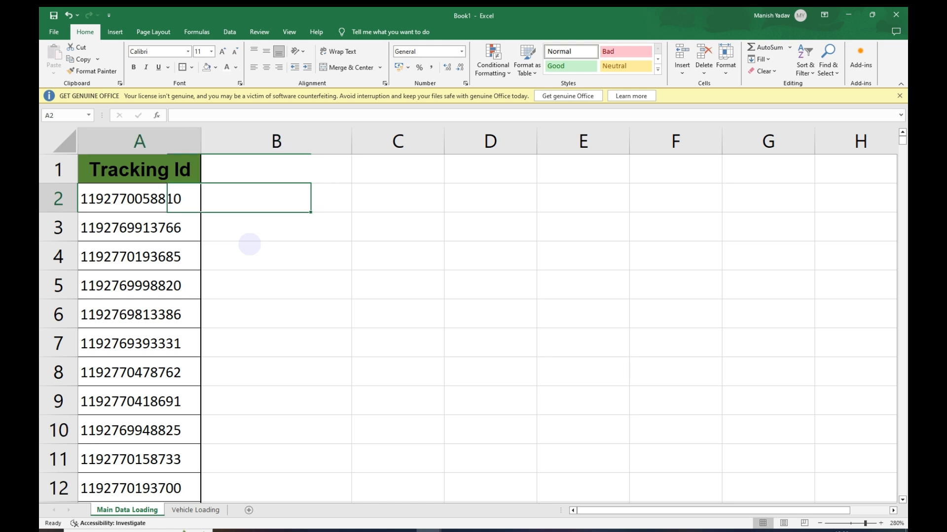
Compare the full Tracking ID columns of the Main Data Loading and Vehicle Loading sheets by selecting each one
{"action": "key", "text": "Left"}
{"action": "key", "text": "ctrl+a"}
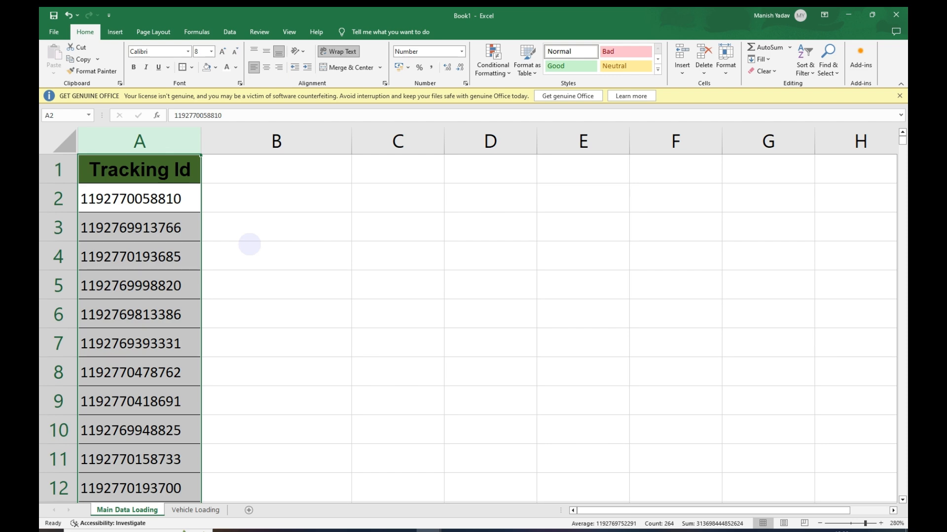
{"action": "key", "text": "ctrl+Page_Down"}
{"action": "key", "text": "ctrl+space"}
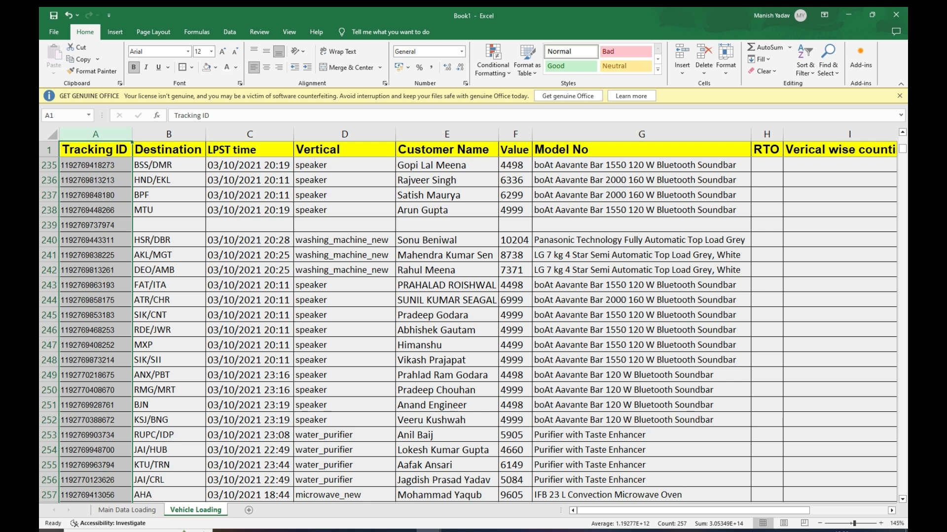
{"action": "left_click", "coordinate": [101, 510]}
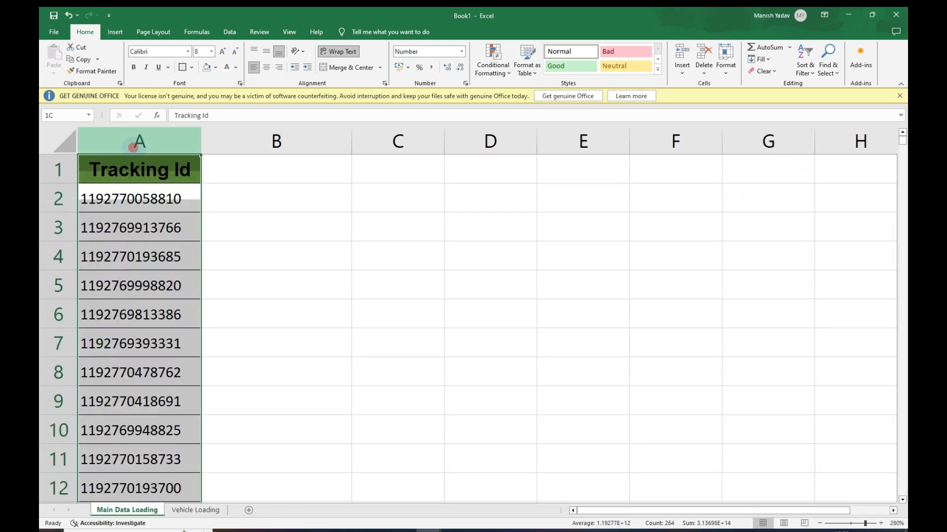
{"action": "left_click", "coordinate": [100, 138]}
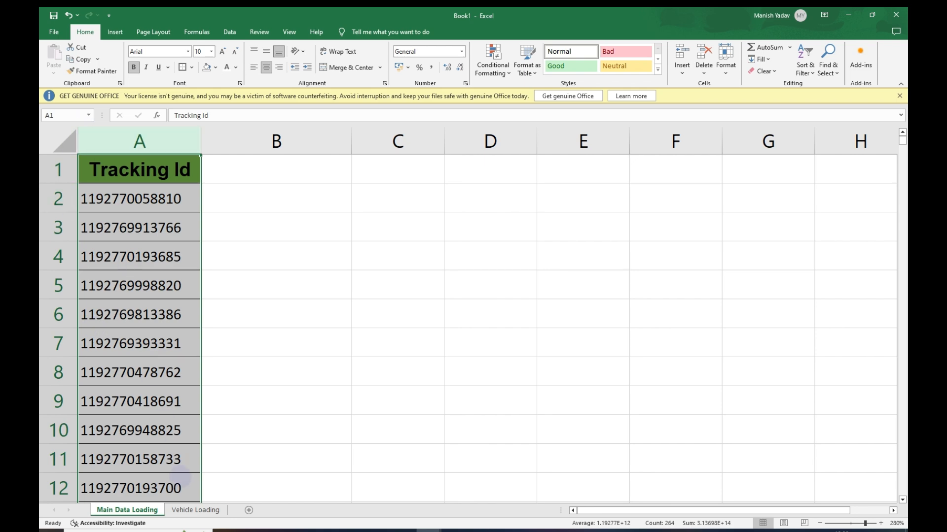
Recheck the whole Tracking ID column on the Vehicle Loading sheet and return to the Main Data Loading sheet
{"action": "left_click", "coordinate": [196, 510]}
{"action": "left_click", "coordinate": [85, 133]}
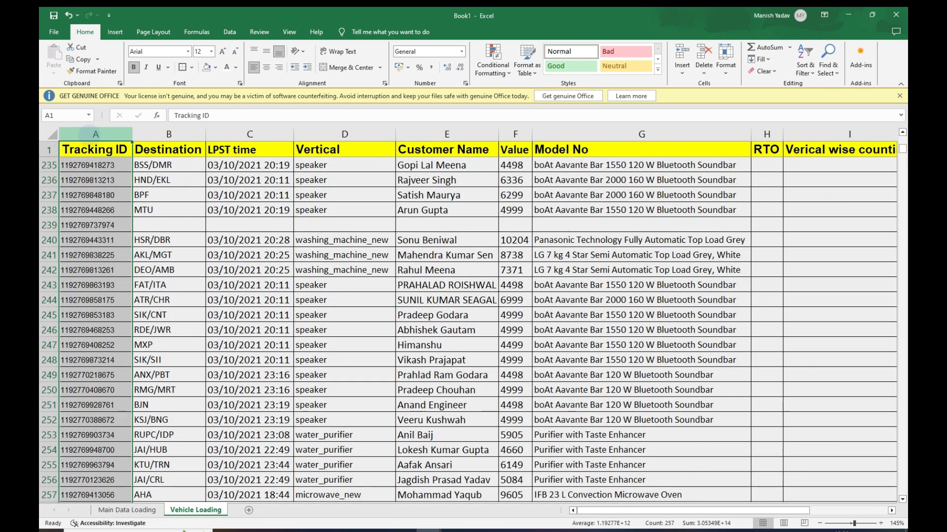
{"action": "left_click", "coordinate": [127, 511]}
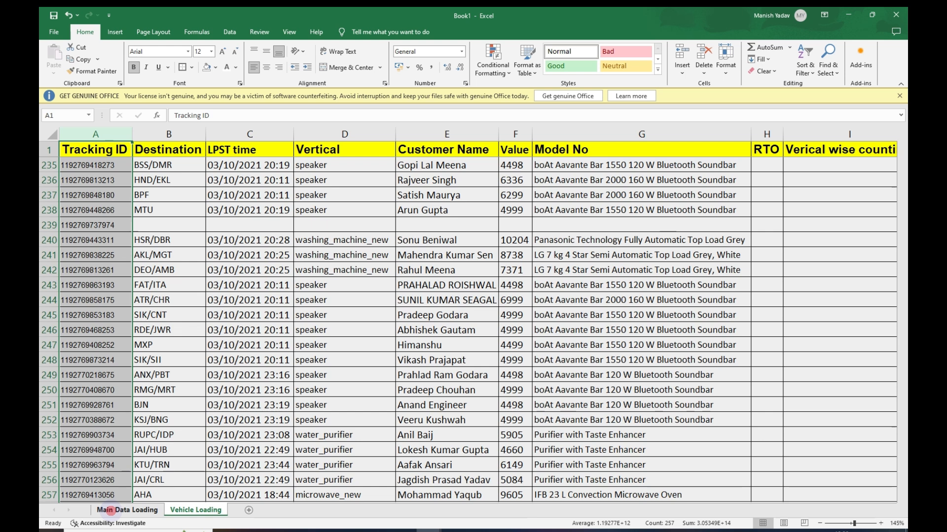
Enter the placeholder header "fdsfs" in cell B1 of the Main Data Loading sheet
{"action": "left_click", "coordinate": [228, 189]}
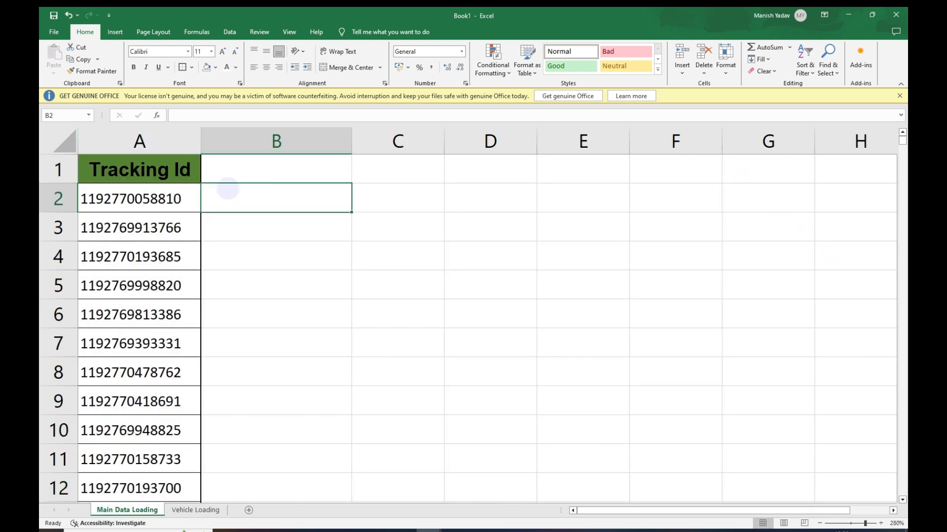
{"action": "key", "text": "Up"}
{"action": "type", "text": "fdsfs"}
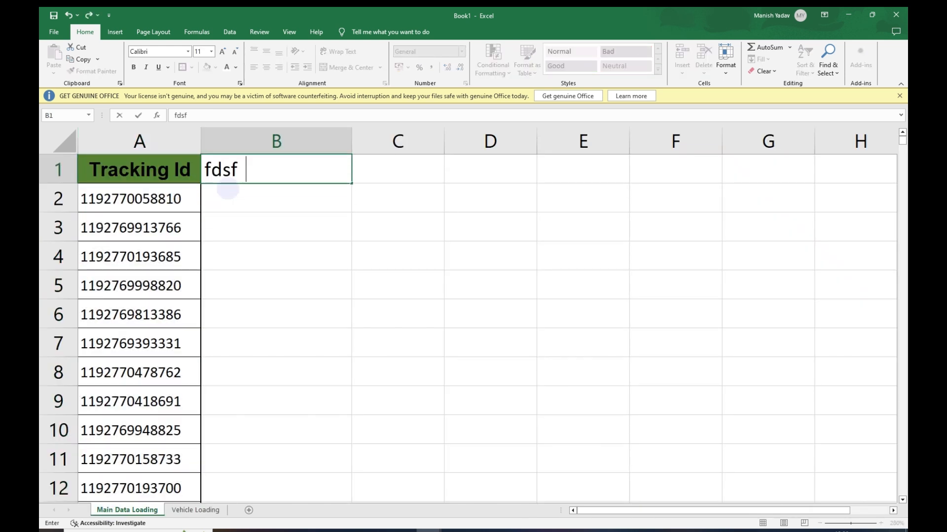
{"action": "key", "text": "Return"}
Enter =VLOOKUP(A2,'Vehicle Loading'!A:A,1,0) in B2 to look up the first tracking ID in the Vehicle Loading sheet
{"action": "type", "text": "=VLOOKUP("}
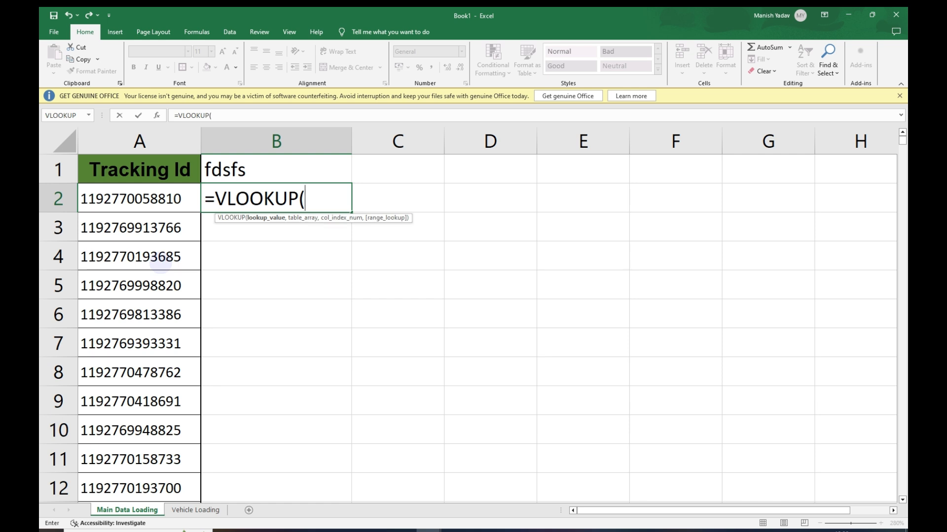
{"action": "left_click", "coordinate": [129, 142]}
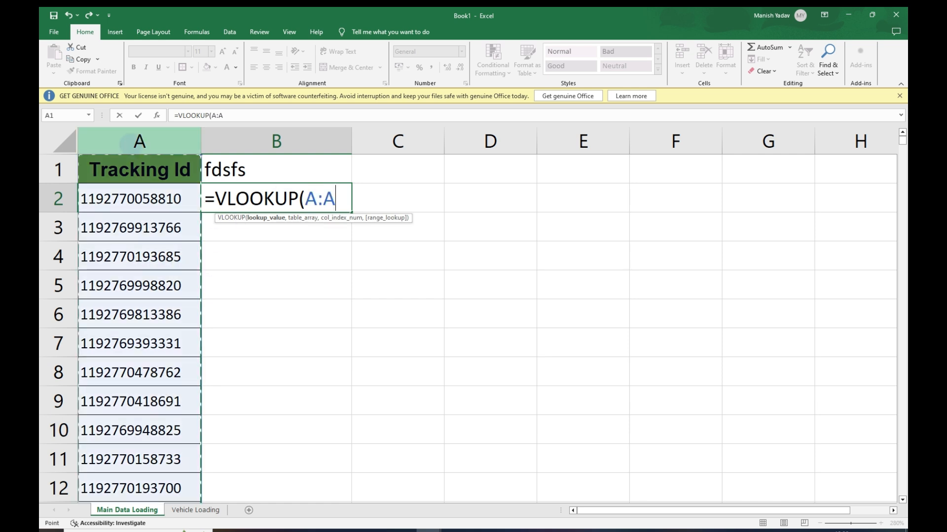
{"action": "left_click", "coordinate": [130, 205]}
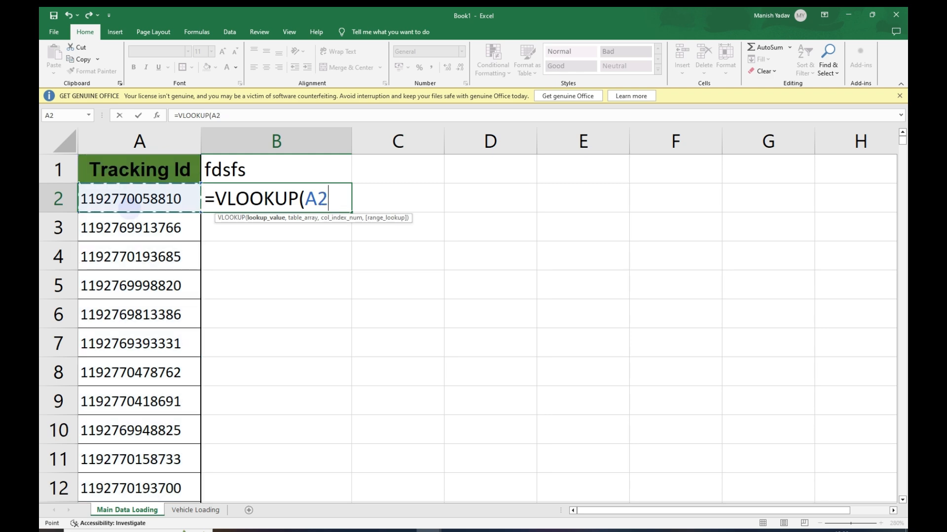
{"action": "type", "text": ","}
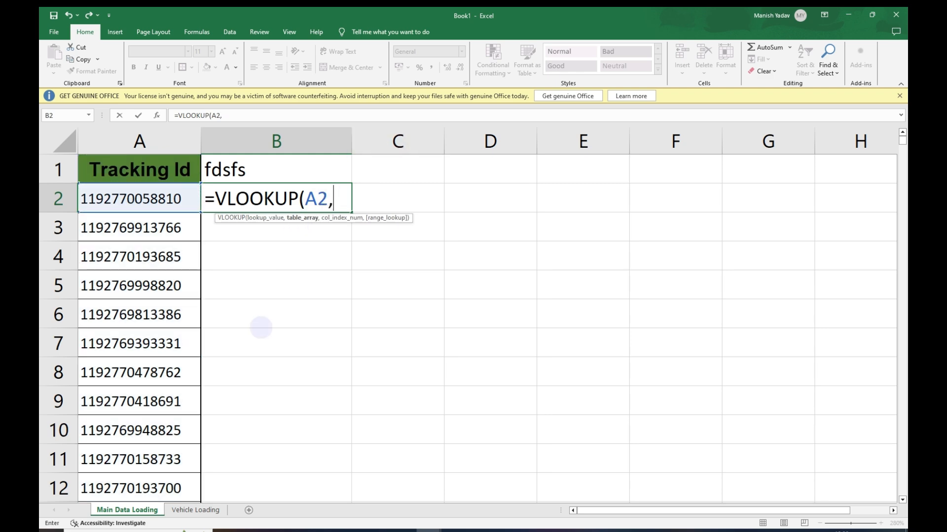
{"action": "left_click", "coordinate": [195, 510]}
{"action": "left_click", "coordinate": [96, 134]}
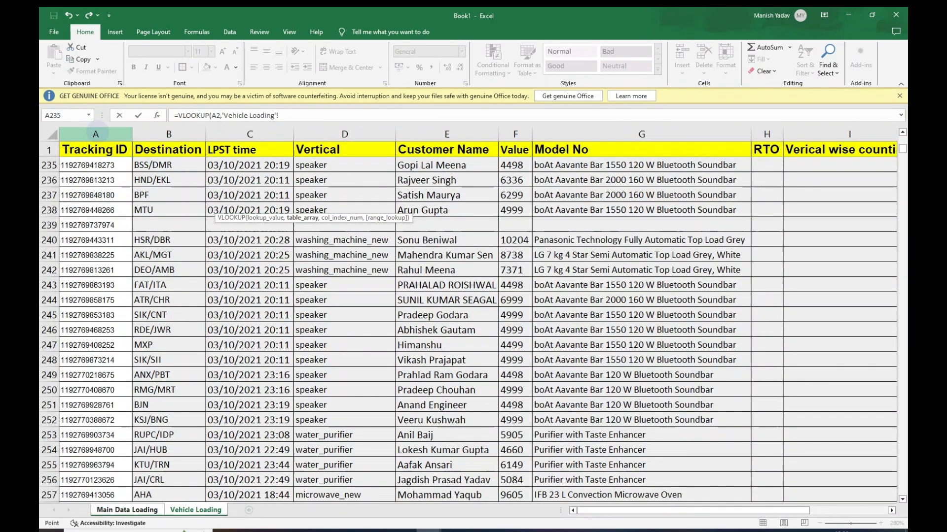
{"action": "type", "text": ","}
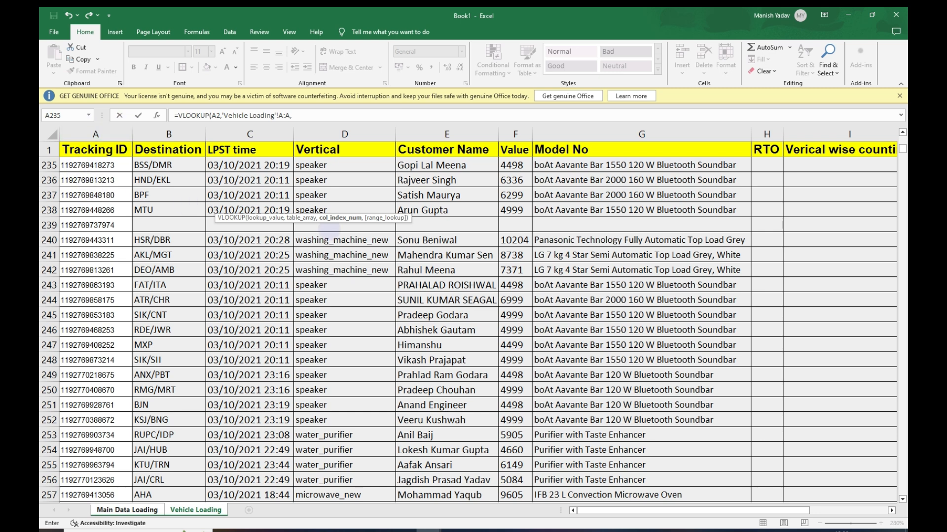
{"action": "type", "text": "1,"}
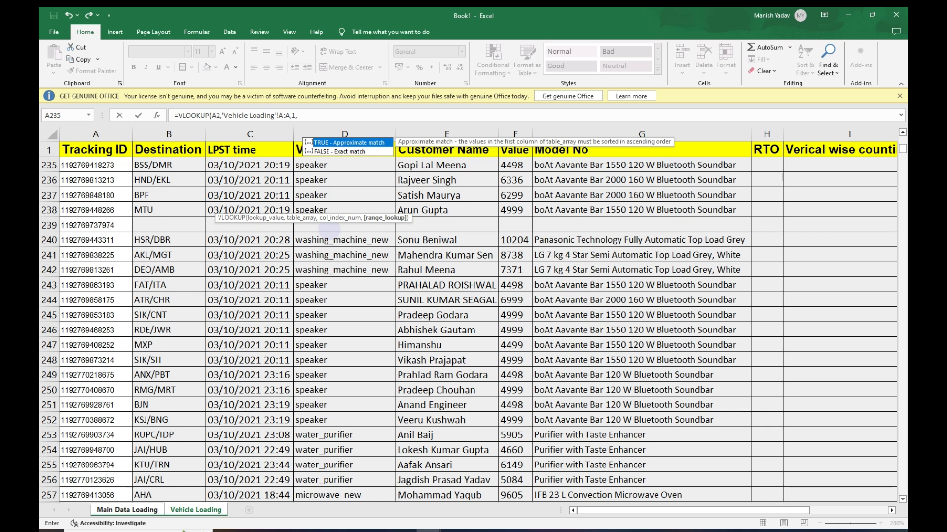
{"action": "type", "text": "0"}
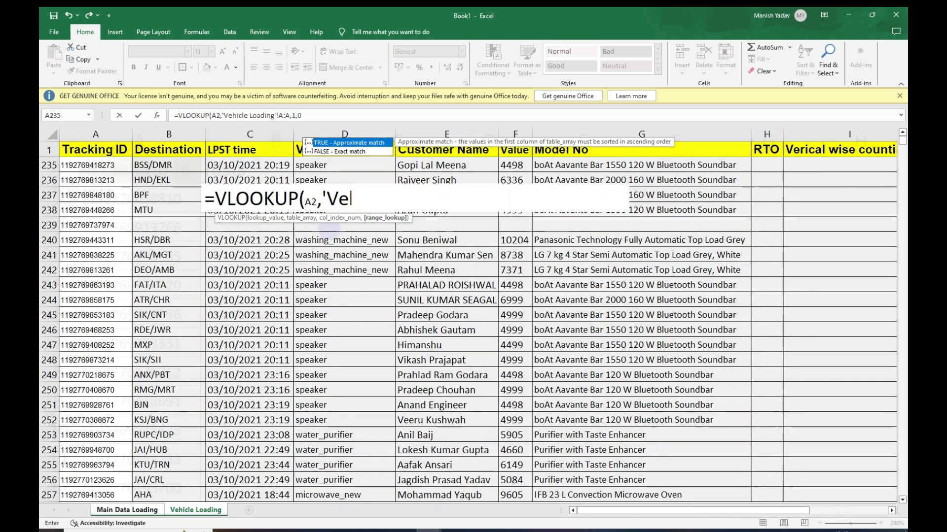
{"action": "key", "text": "Return"}
Copy the VLOOKUP formula from B2 down column B to row 264, the last tracking ID
{"action": "key", "text": "Up"}
{"action": "key", "text": "ctrl+c"}
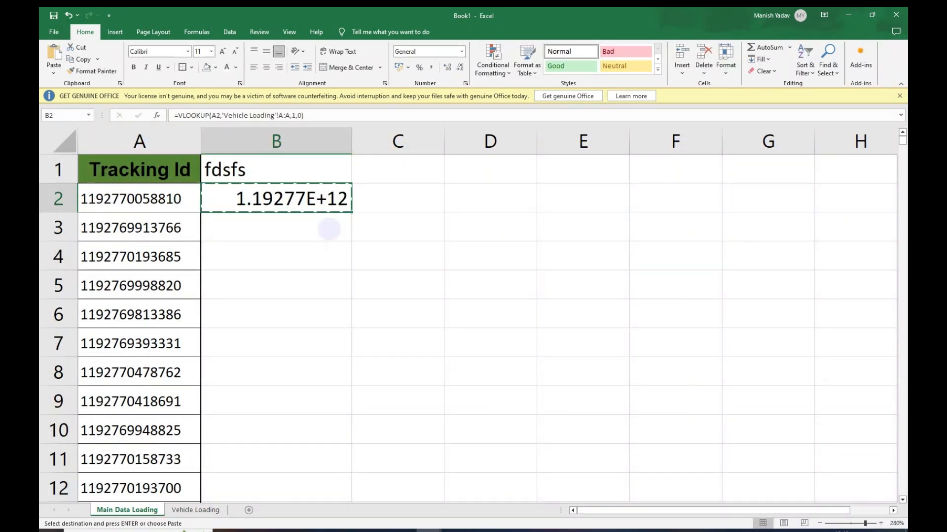
{"action": "key", "text": "Left"}
{"action": "key", "text": "ctrl+Down"}
{"action": "key", "text": "Right"}
{"action": "key", "text": "ctrl+shift+Up"}
{"action": "key", "text": "Return"}
{"action": "key", "text": "Down"}
{"action": "key", "text": "Up"}
{"action": "key", "text": "ctrl+c"}
{"action": "key", "text": "Left"}
{"action": "key", "text": "ctrl+Down"}
{"action": "key", "text": "Right"}
{"action": "key", "text": "ctrl+shift+Up"}
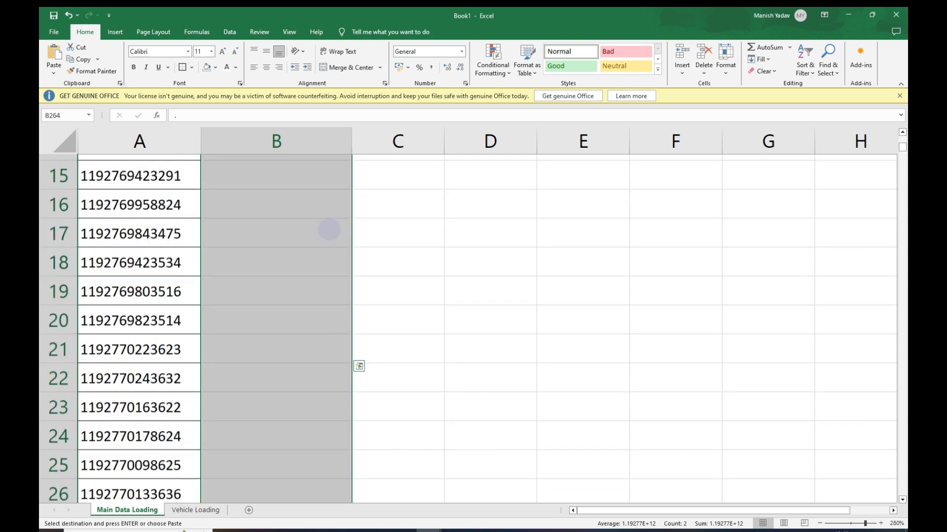
{"action": "key", "text": "Return"}
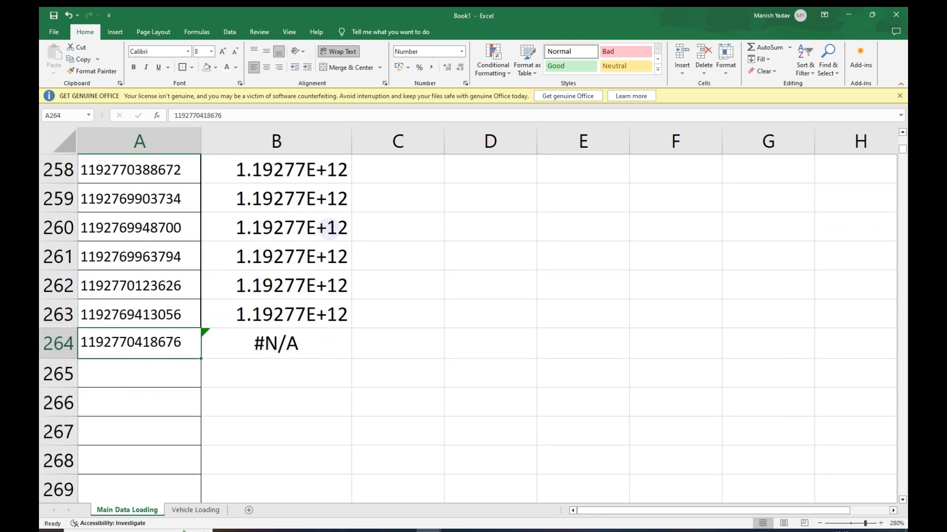
Format the whole of column B as Number with 0 decimal places
{"action": "key", "text": "Left"}
{"action": "key", "text": "Up"}
{"action": "key", "text": "Right"}
{"action": "key", "text": "ctrl+space"}
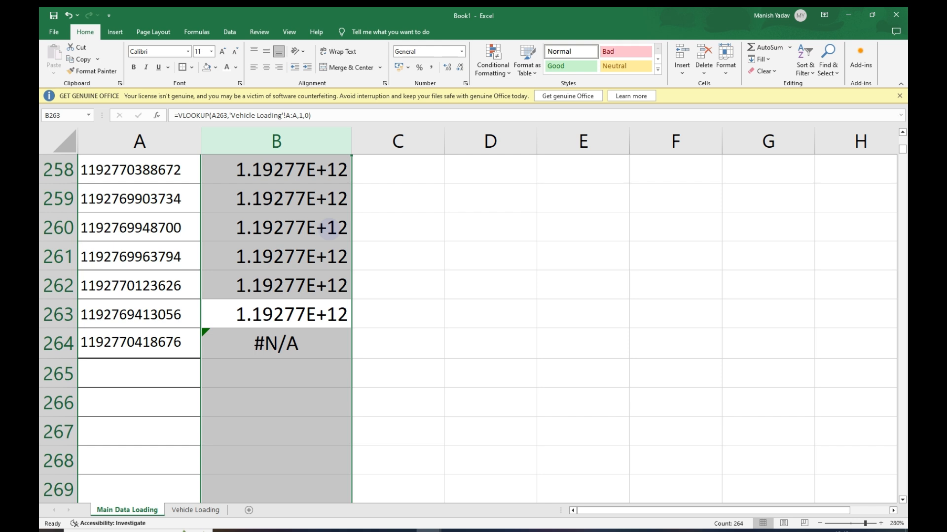
{"action": "key", "text": "ctrl+1"}
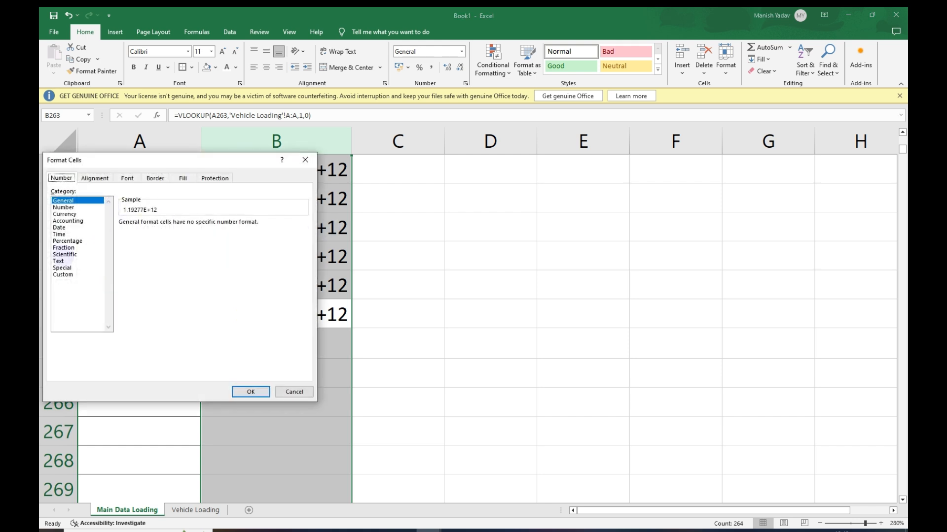
{"action": "left_click", "coordinate": [63, 275]}
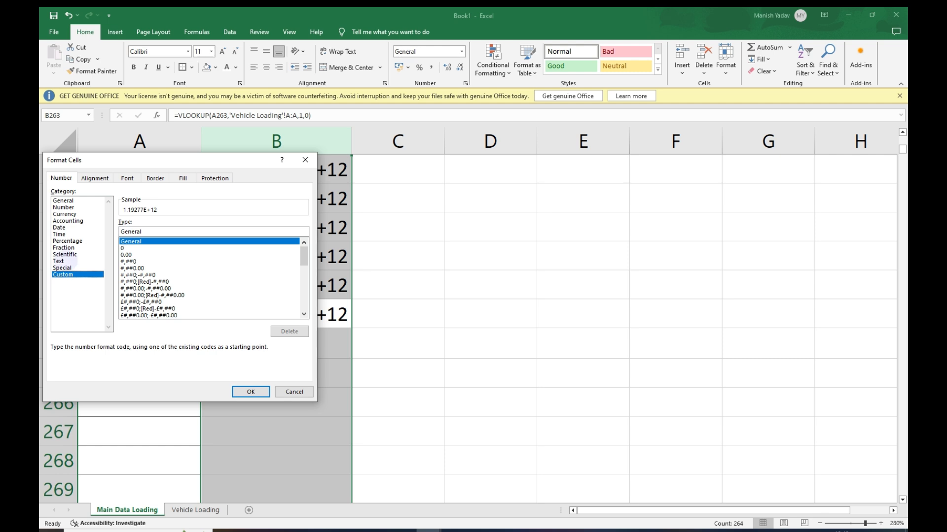
{"action": "left_click", "coordinate": [62, 207]}
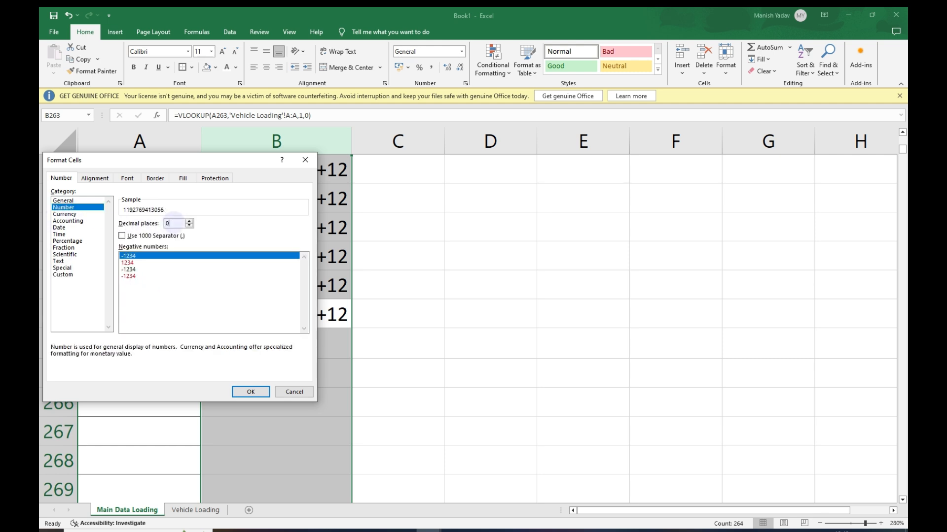
{"action": "key", "text": "Return"}
Compare the tracking IDs with their lookup results in the first rows, including the unmatched rows 3 and 4
{"action": "key", "text": "ctrl+Up"}
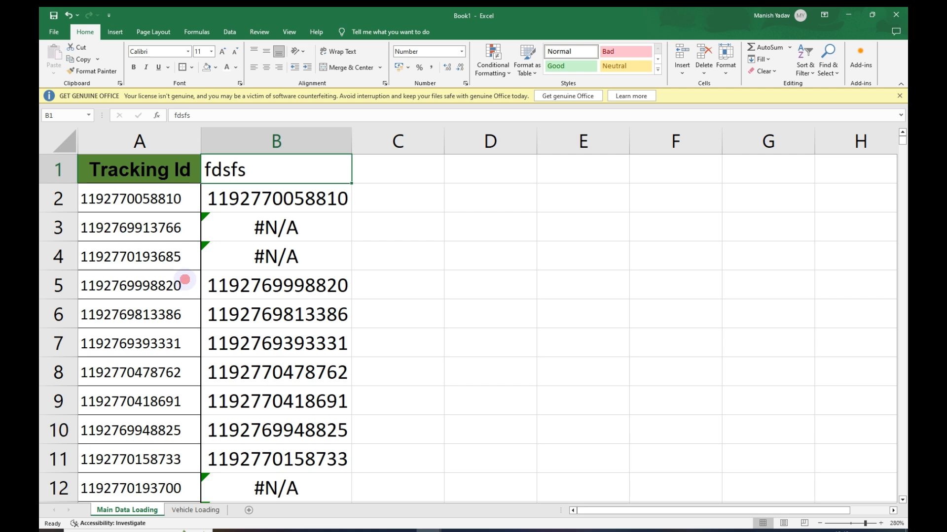
{"action": "left_click", "coordinate": [185, 281]}
{"action": "left_click_drag", "start_coordinate": [132, 230], "coordinate": [222, 255]}
Add filters to the header row and filter the fdsfs column to show only the #N/A results
{"action": "left_click", "coordinate": [244, 176]}
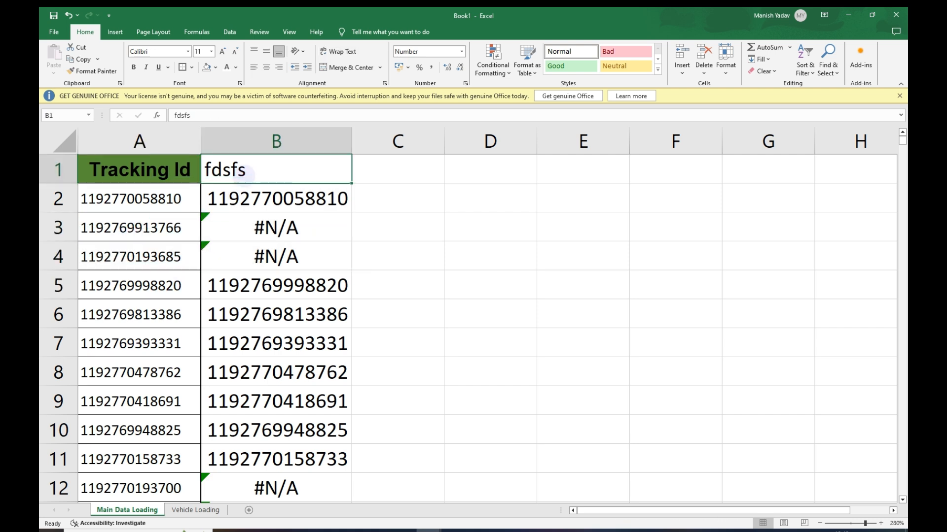
{"action": "key", "text": "alt+Down"}
{"action": "key", "text": "Down"}
{"action": "key", "text": "Down"}
{"action": "key", "text": "Down"}
{"action": "key", "text": "Down"}
{"action": "key", "text": "Down"}
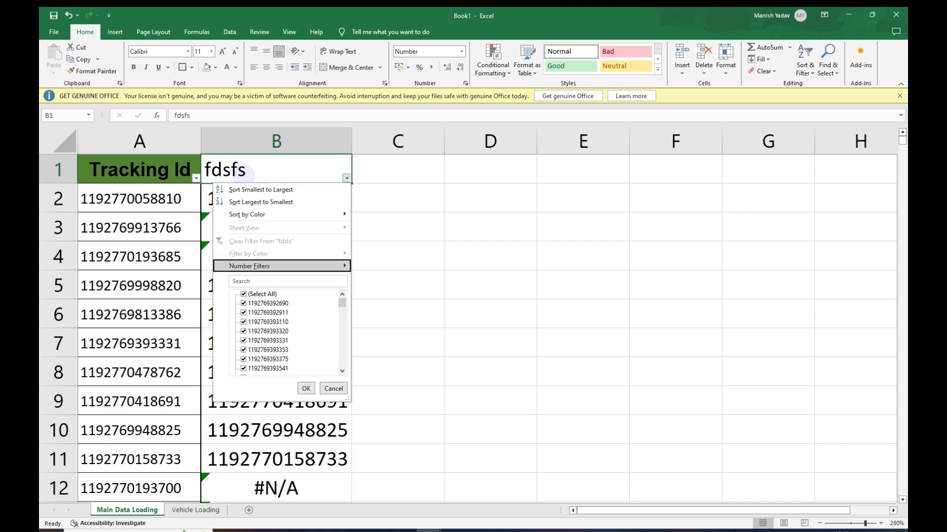
{"action": "key", "text": "Down"}
{"action": "key", "text": "space"}
{"action": "key", "text": "End"}
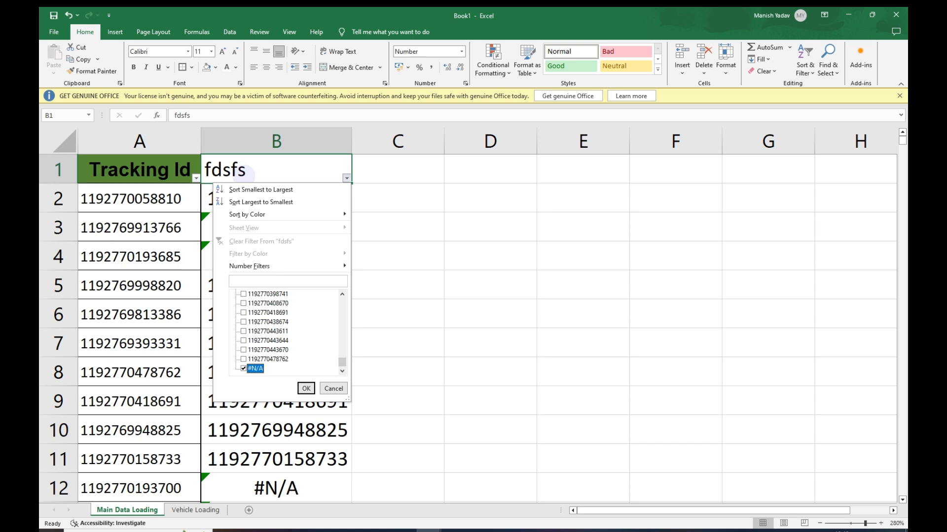
{"action": "key", "text": "Return"}
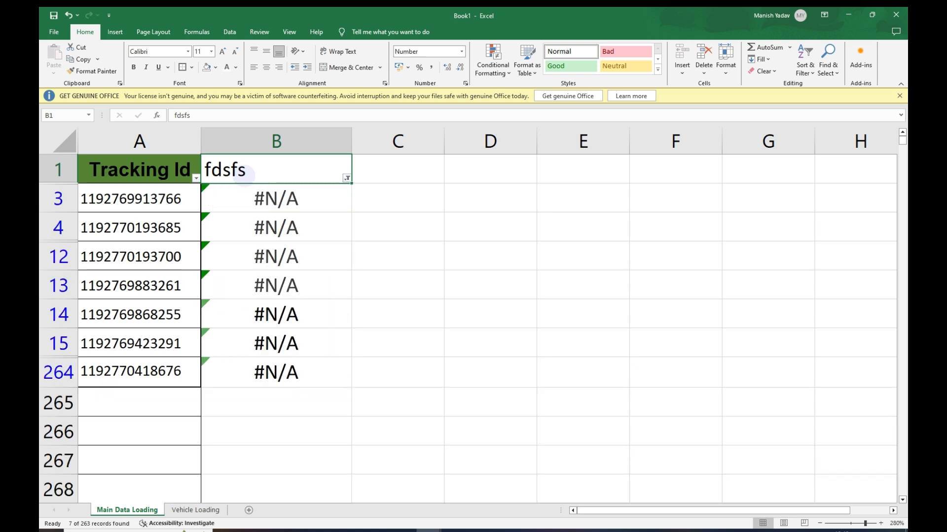
Count the filtered #N/A results in column B and their unmatched tracking IDs in column A
{"action": "key", "text": "Down"}
{"action": "key", "text": "ctrl+shift+Down"}
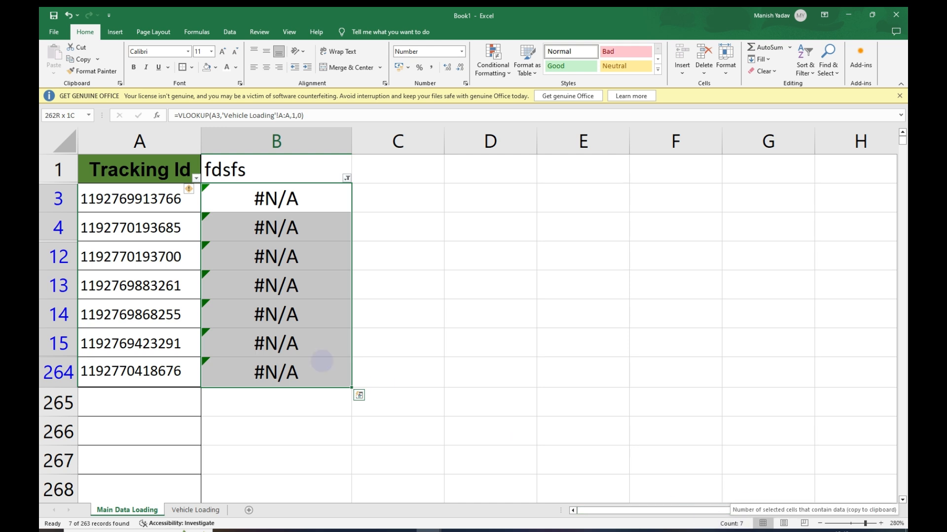
{"action": "left_click", "coordinate": [470, 287]}
{"action": "left_click_drag", "start_coordinate": [118, 202], "coordinate": [137, 363]}
{"action": "left_click", "coordinate": [296, 398]}
{"action": "left_click_drag", "start_coordinate": [102, 203], "coordinate": [119, 371]}
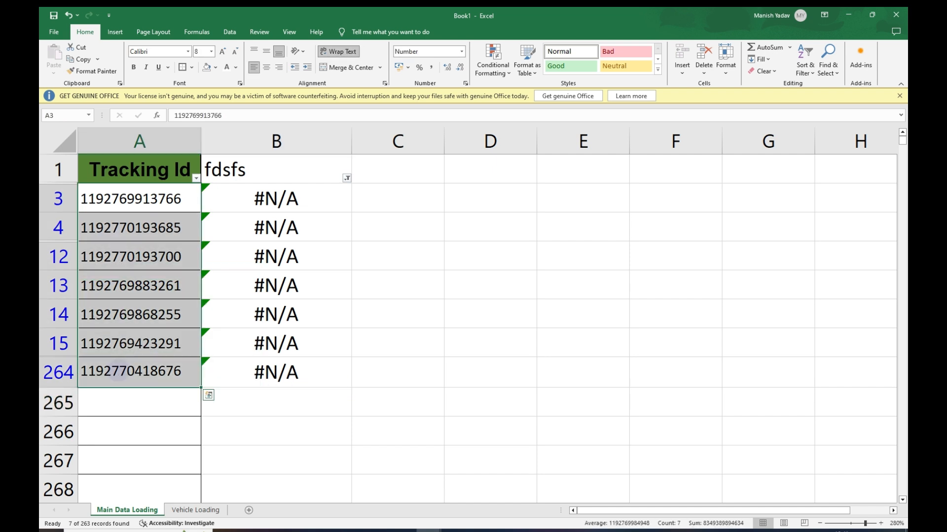
{"action": "left_click", "coordinate": [409, 211]}
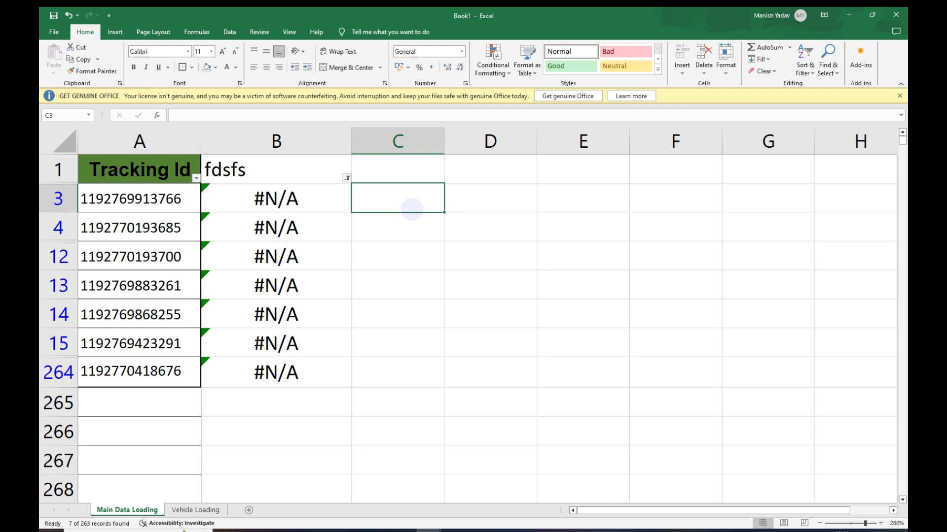